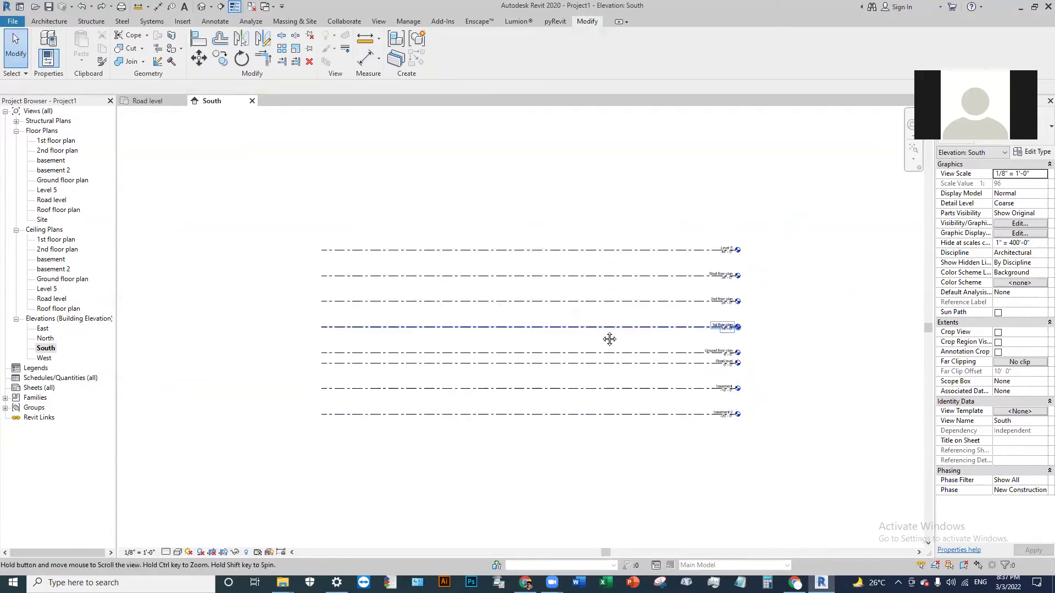
- Open the Ground floor plan view among the floor plans
middle_click_drag(610, 339, 634, 346)
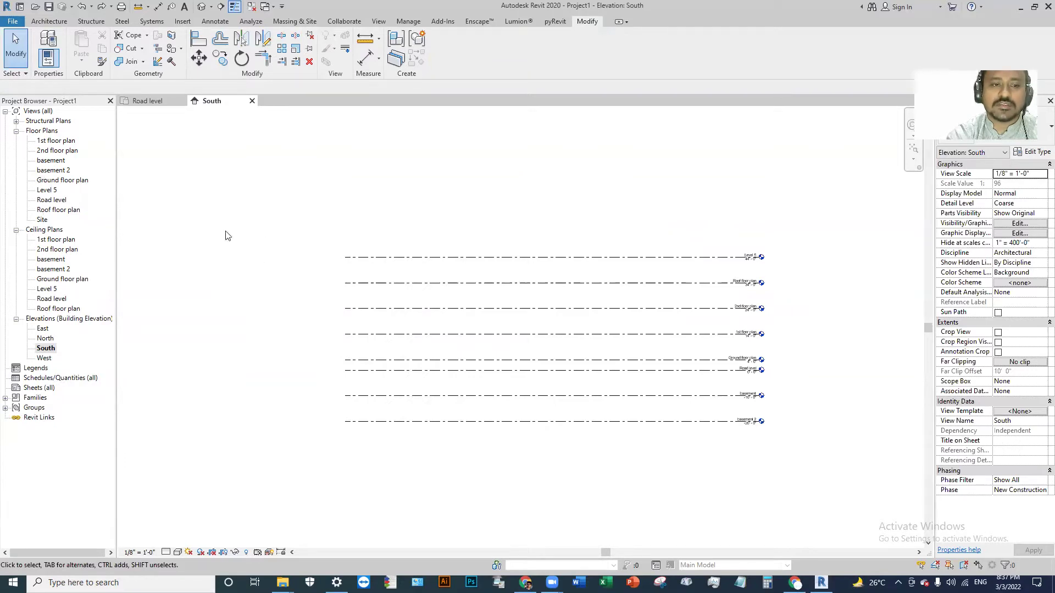
left_click(58, 141)
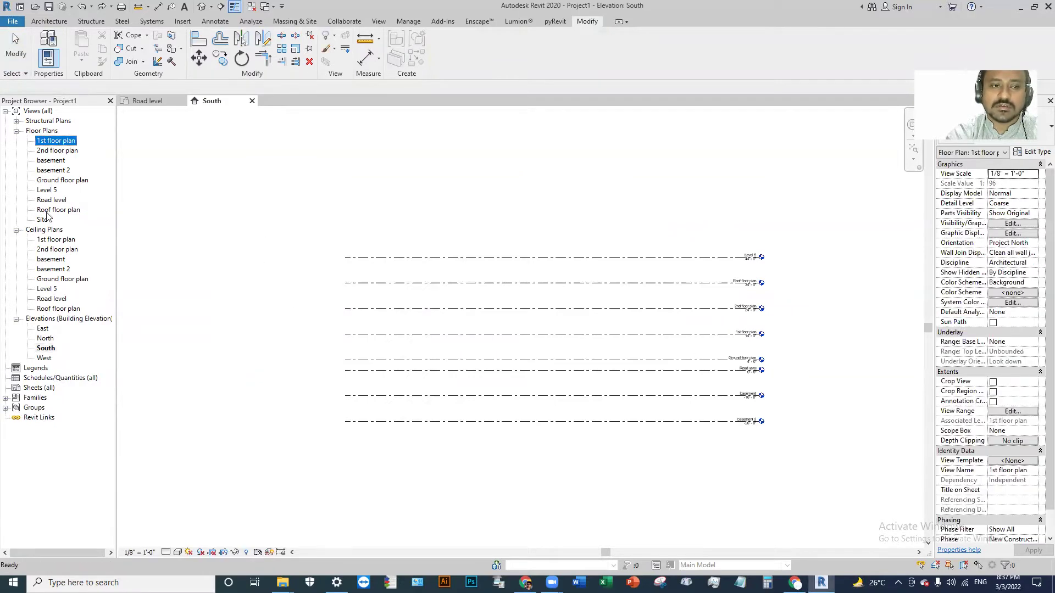
double_click(63, 180)
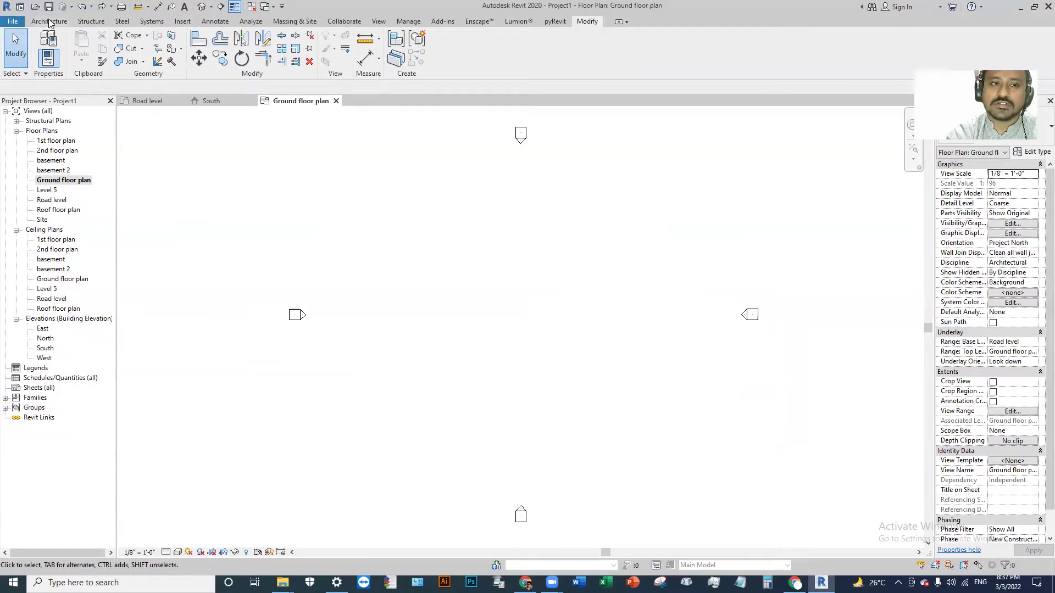
- Import the CAD file ground floor plan.dwg from the march 2022 folder of the revit course on drive E: into the Ground floor plan view
left_click(183, 21)
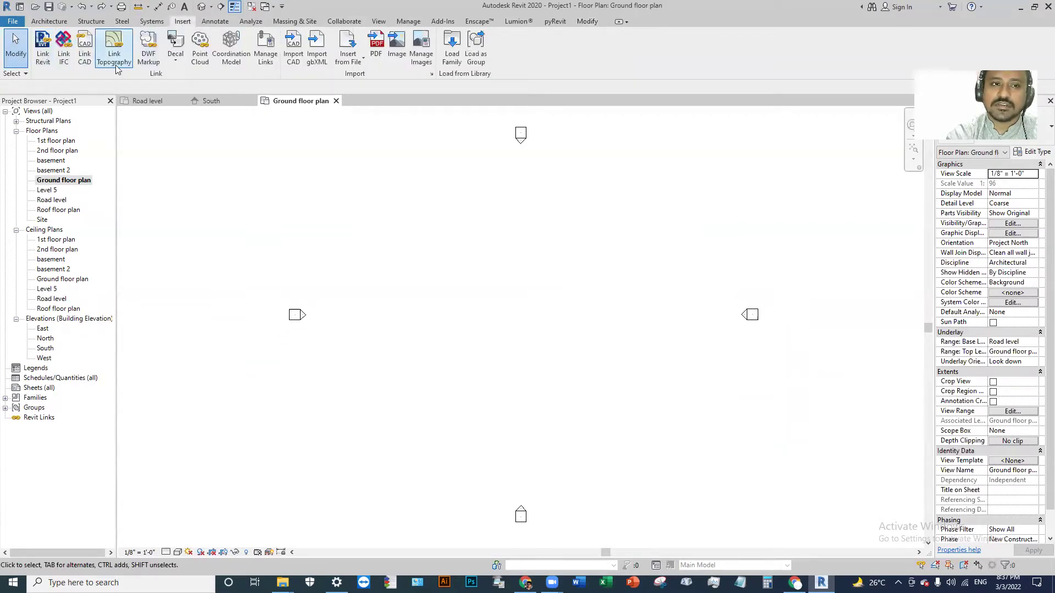
left_click(294, 59)
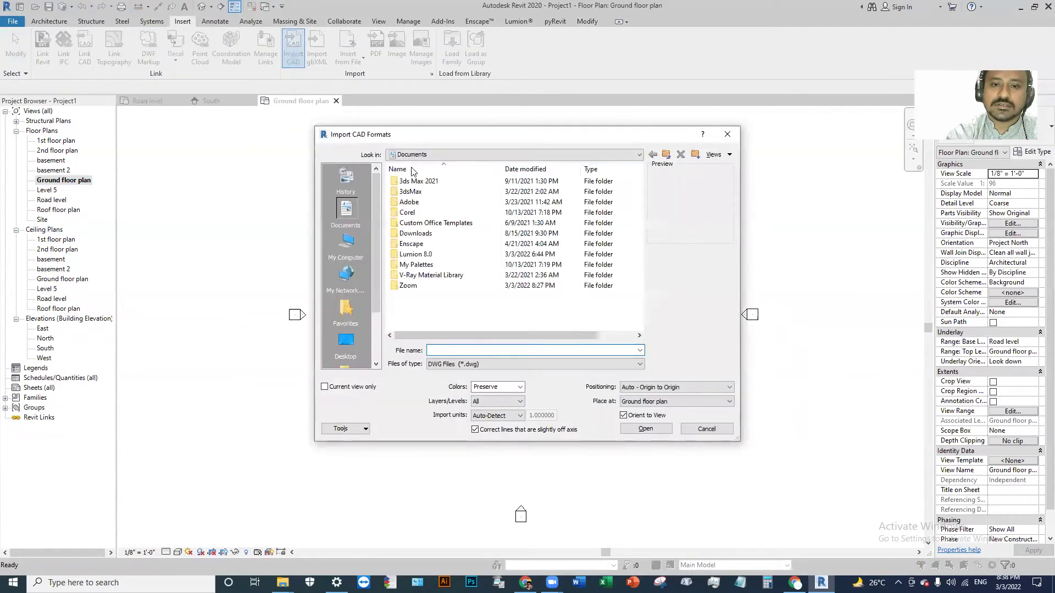
left_click(462, 154)
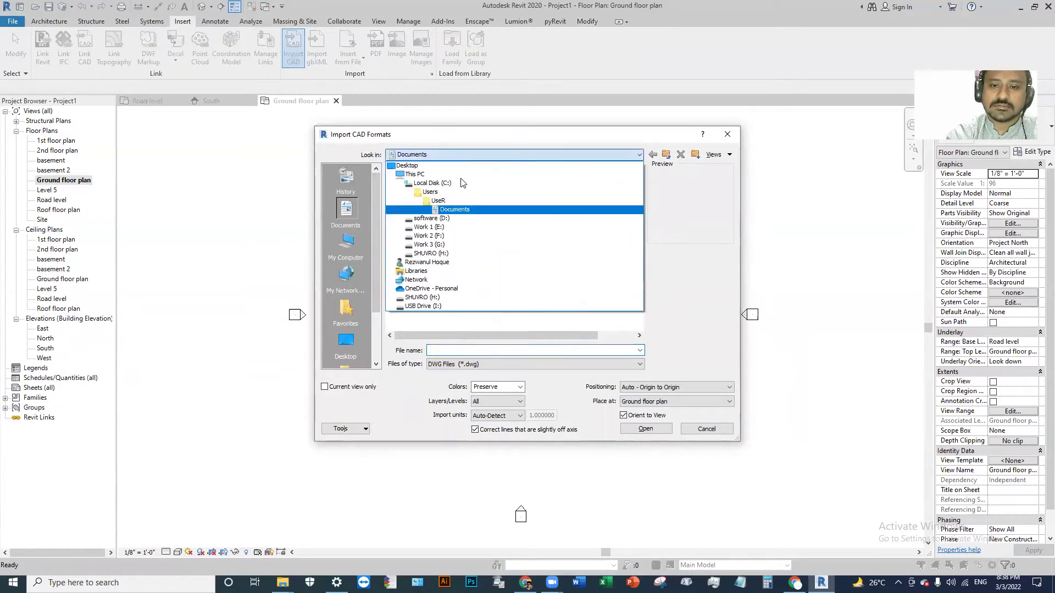
left_click(446, 227)
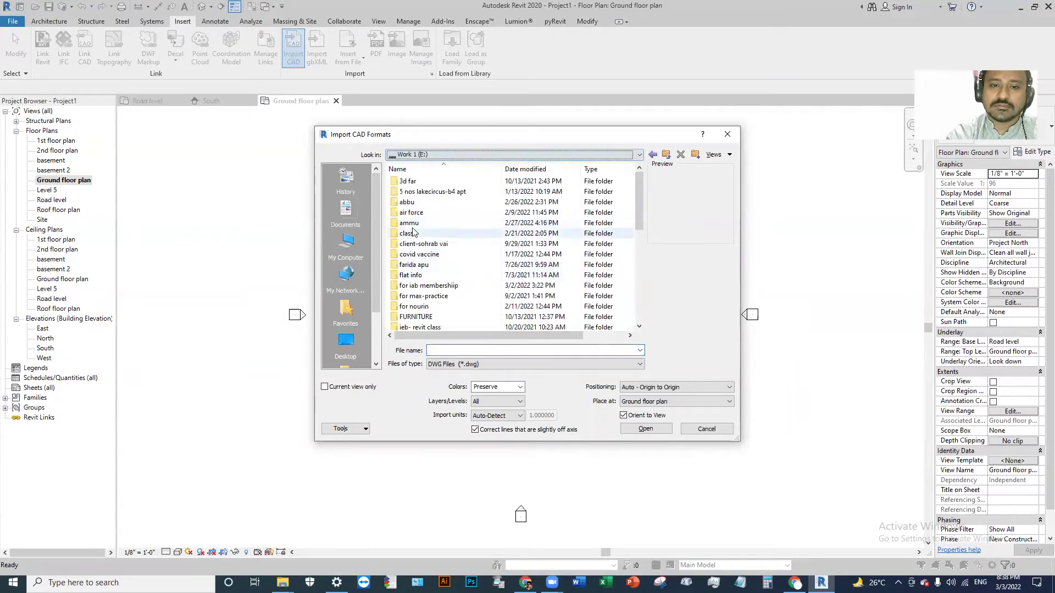
double_click(411, 233)
double_click(419, 265)
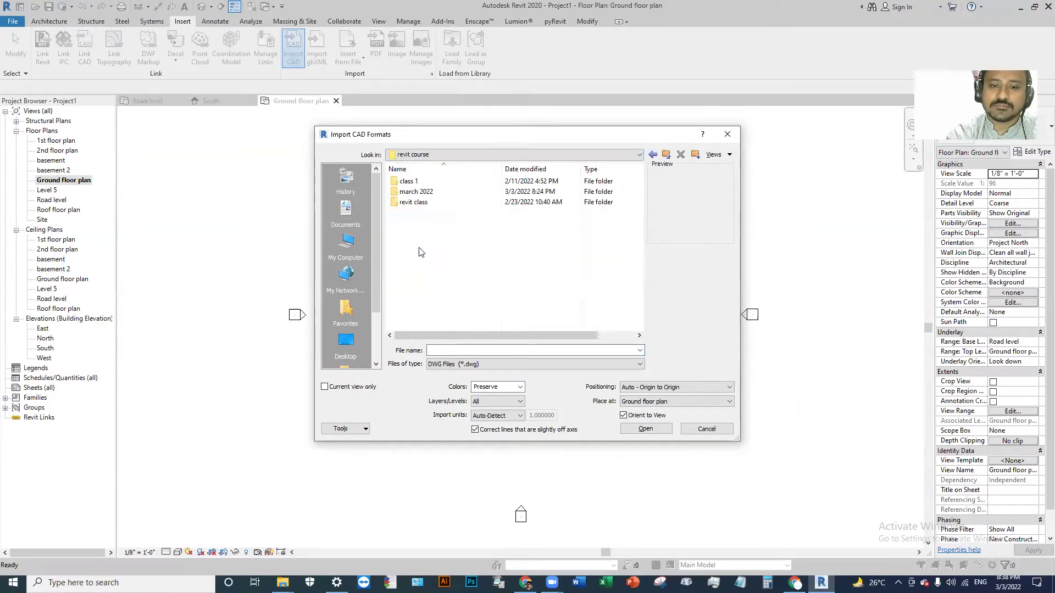
double_click(418, 192)
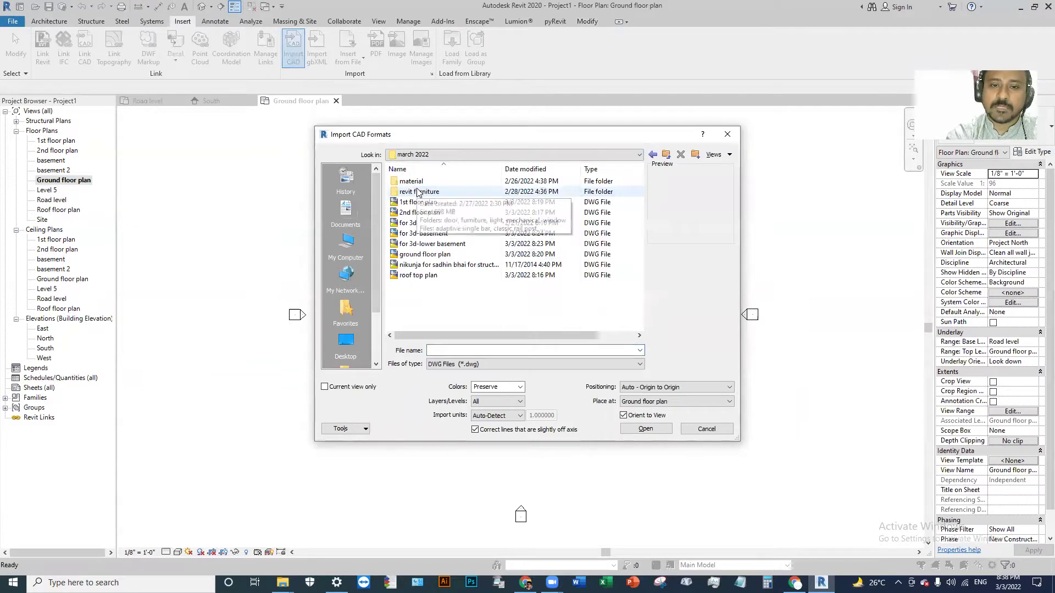
left_click(414, 257)
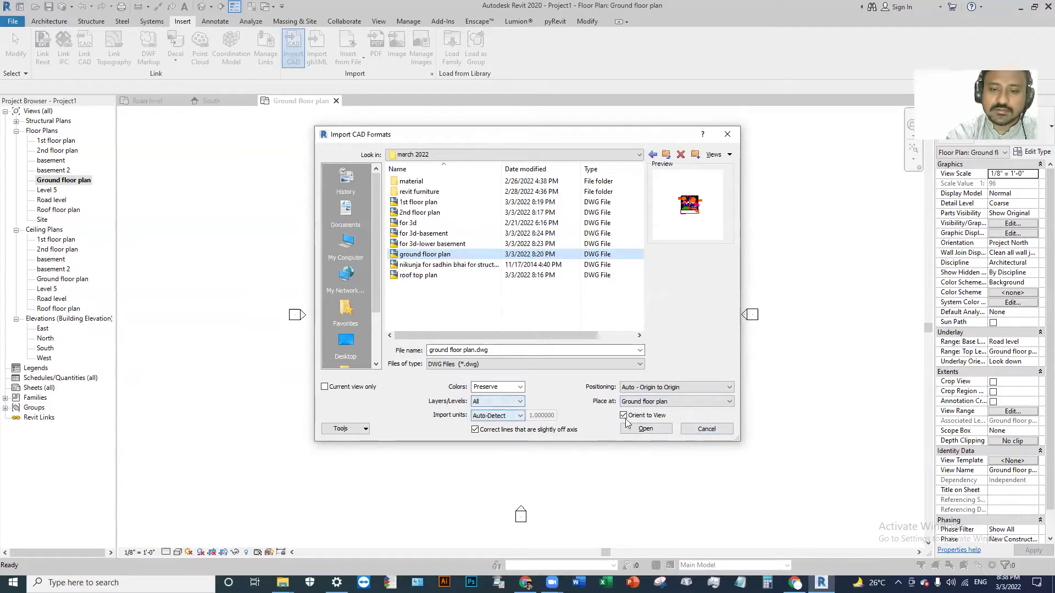
left_click(662, 432)
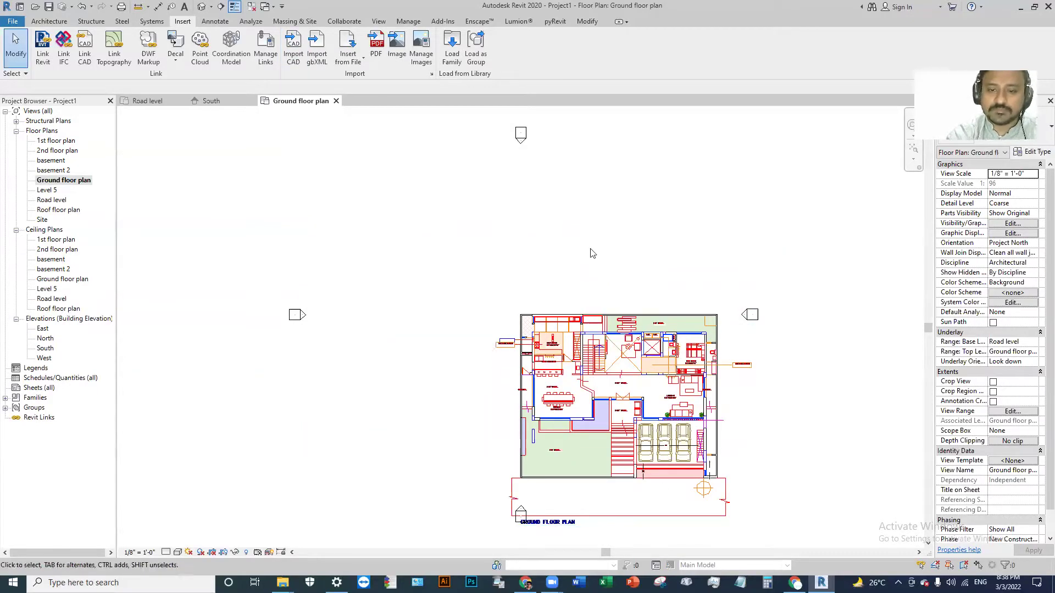
- Examine the imported ground floor drawing up close, especially around the kitchen corner, and its position relative to the elevation markers
left_click(577, 356)
scroll(511, 335, "up", 3)
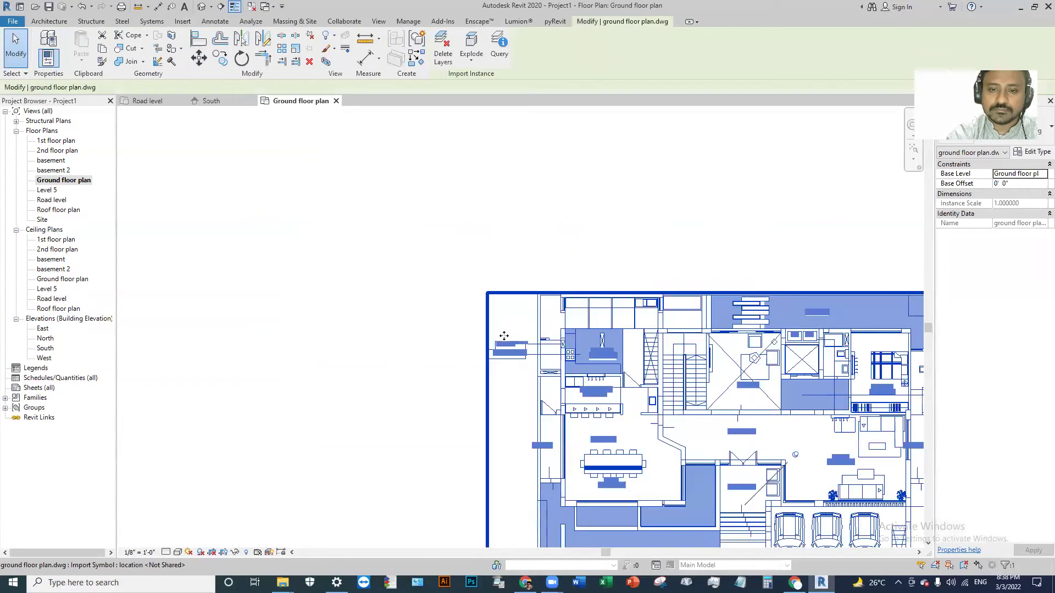
left_click(580, 241)
scroll(550, 298, "down", 5)
scroll(574, 307, "up", 6)
scroll(499, 334, "down", 5)
scroll(501, 339, "down", 5)
scroll(504, 356, "up", 5)
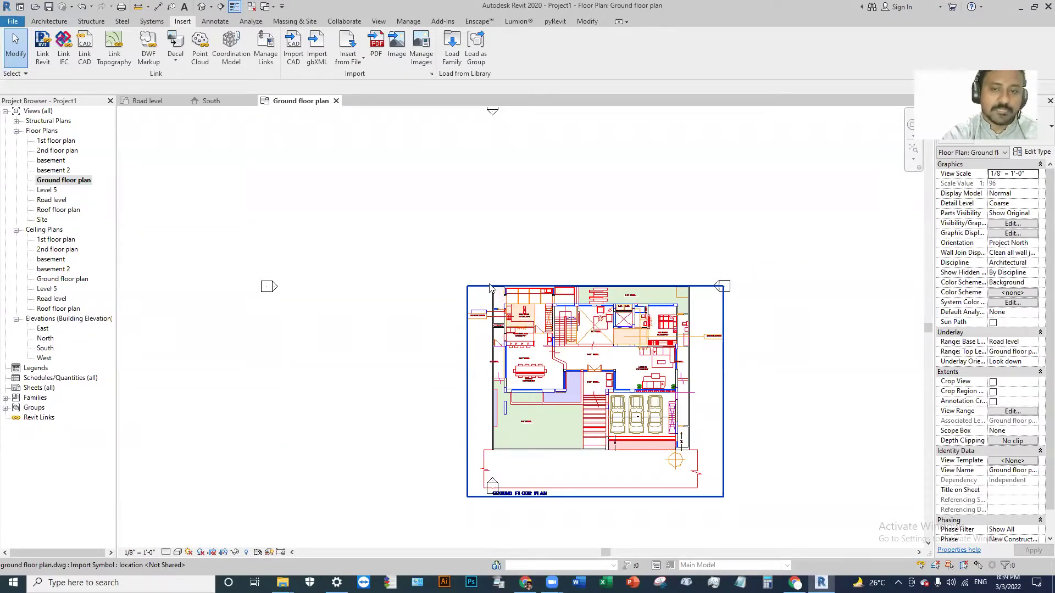
scroll(529, 306, "up", 5)
scroll(505, 321, "up", 2)
scroll(474, 286, "down", 3)
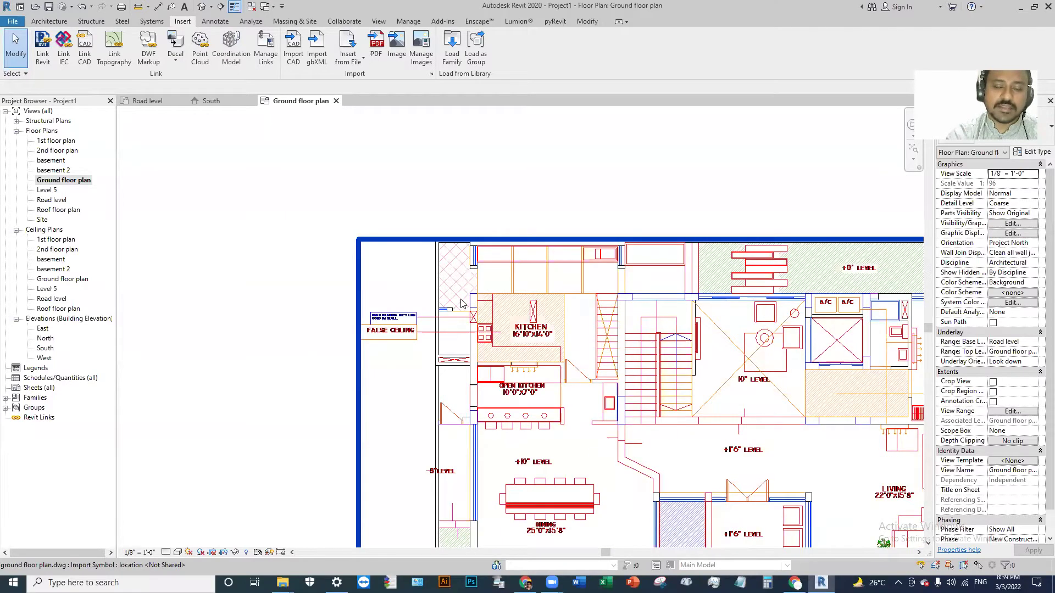
scroll(484, 290, "up", 3)
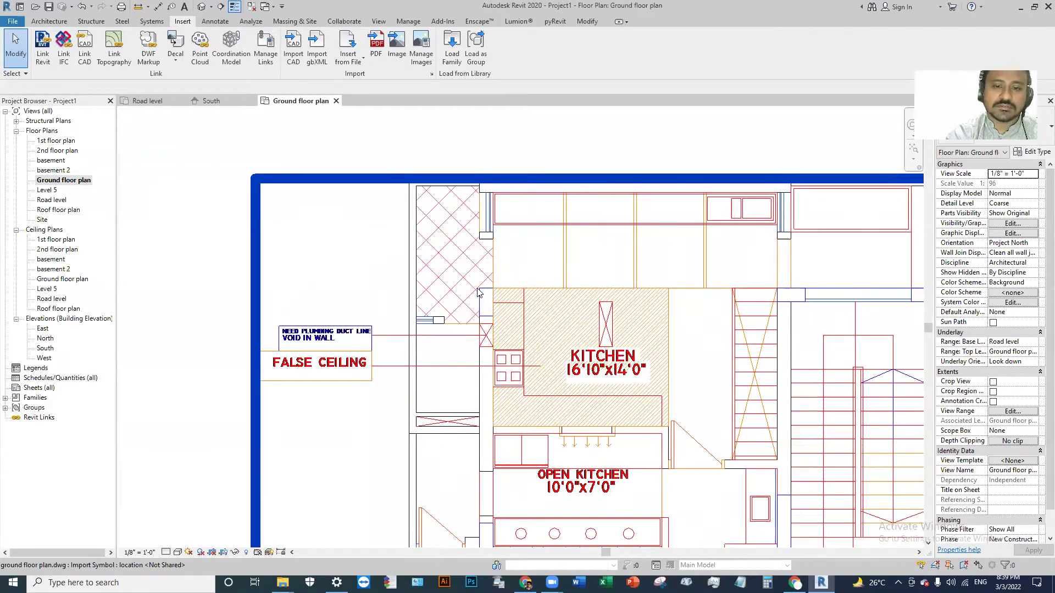
scroll(478, 293, "down", 5)
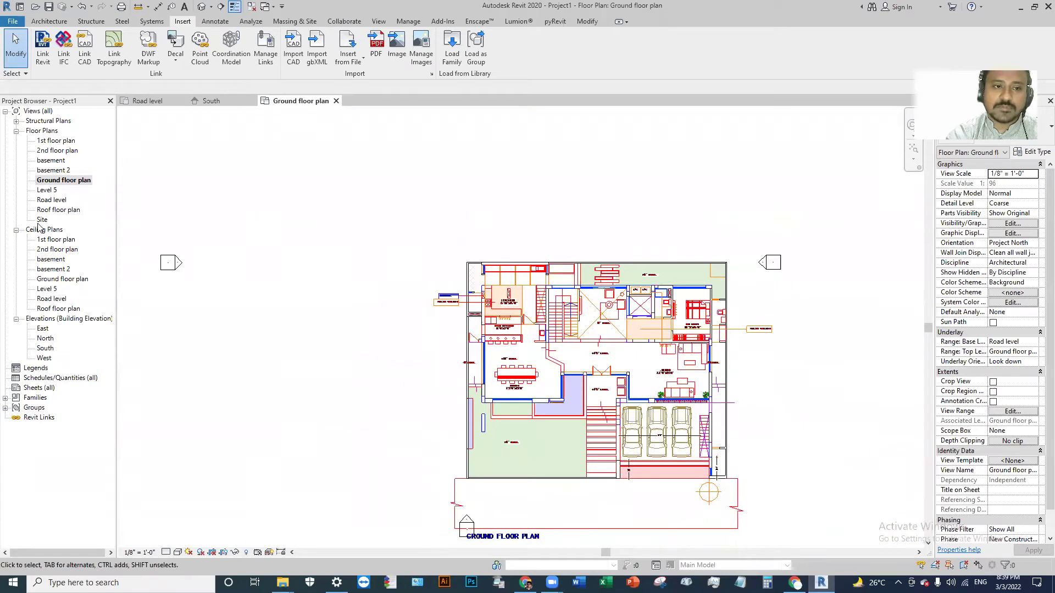
- Open the Site plan and examine where the base point symbol lies on the imported drawing near the kitchen
double_click(42, 220)
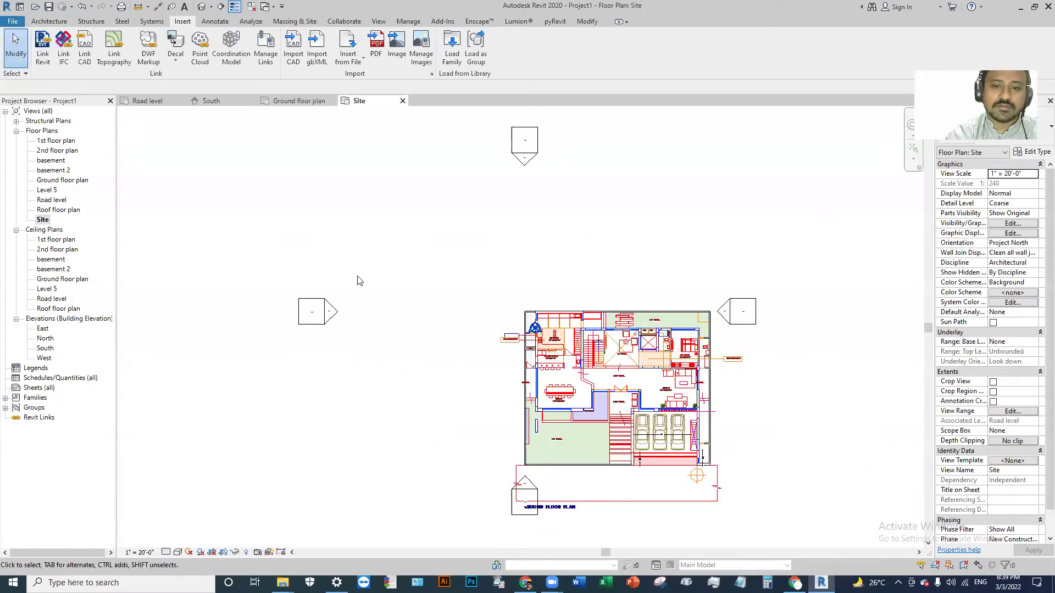
scroll(585, 347, "up", 3)
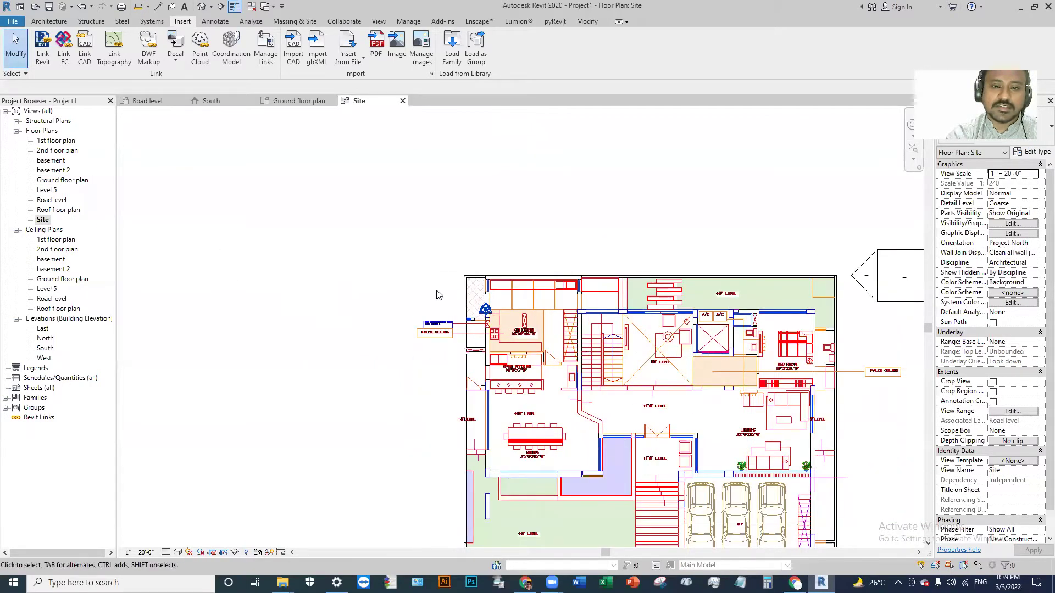
scroll(475, 303, "up", 1)
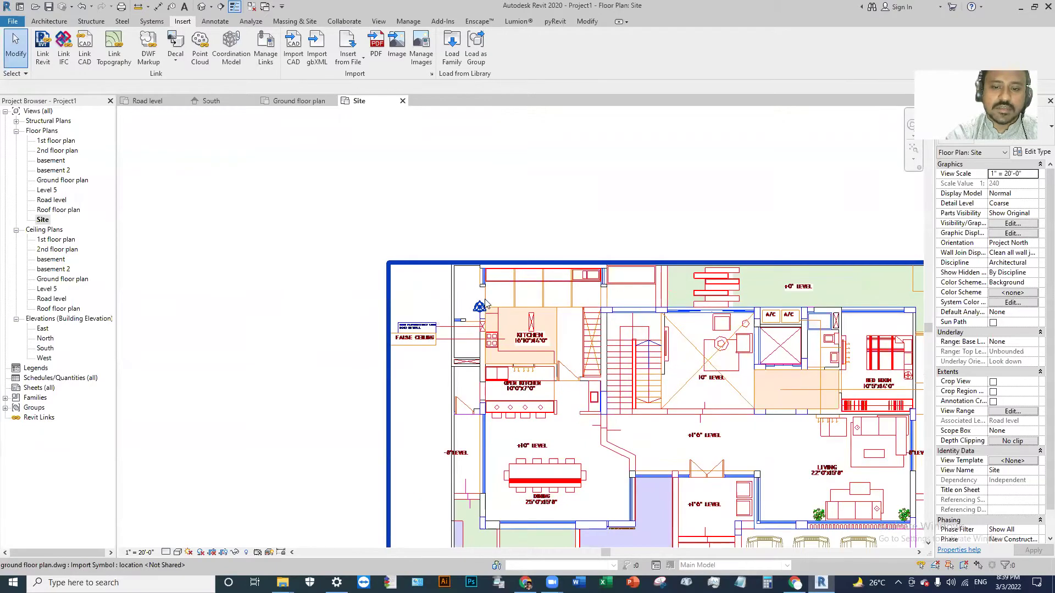
scroll(480, 304, "up", 5)
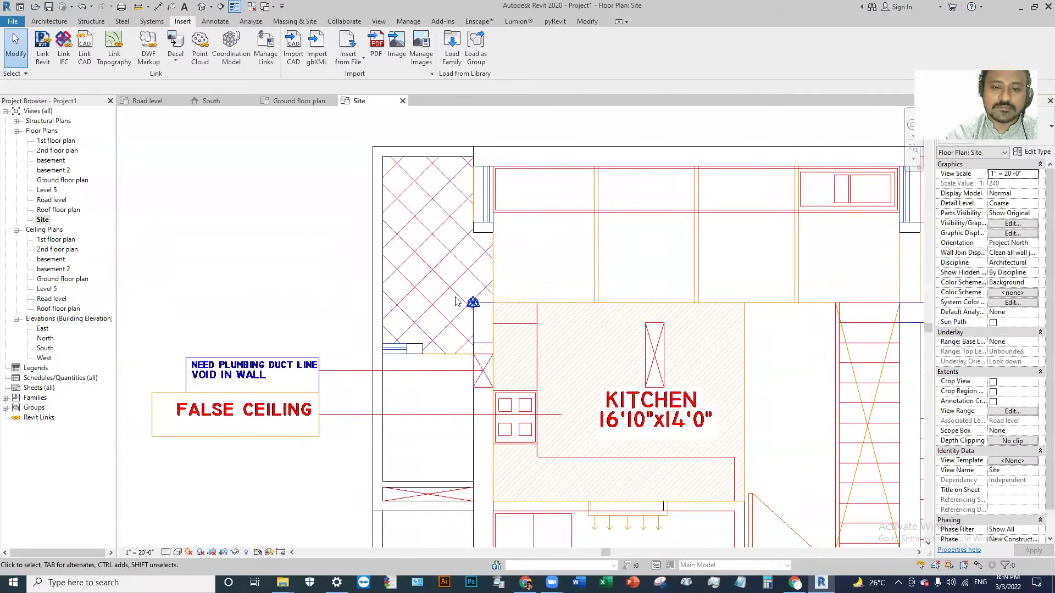
scroll(476, 282, "down", 10)
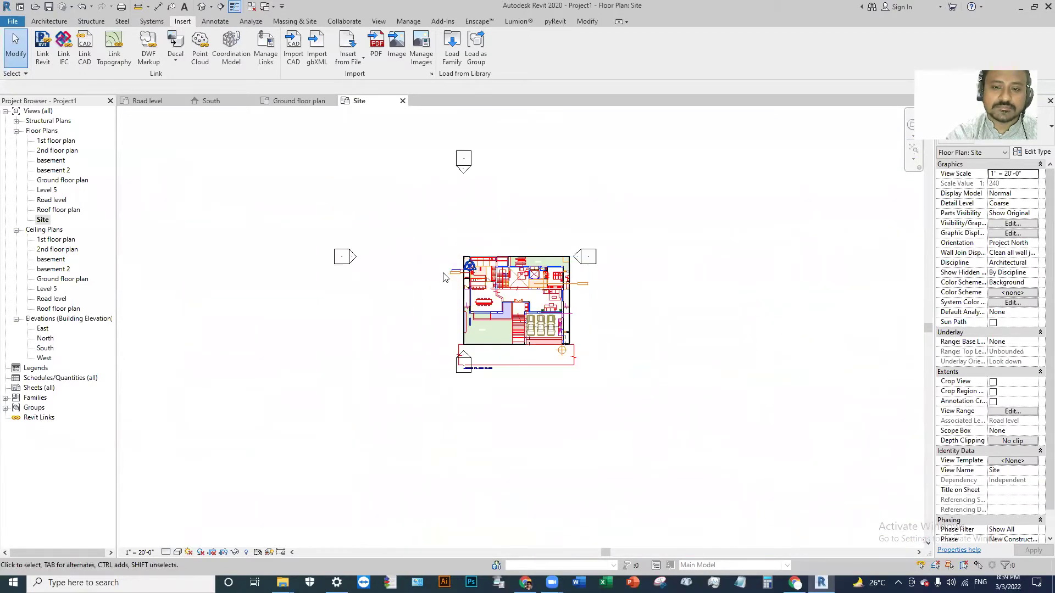
scroll(478, 271, "up", 3)
scroll(483, 273, "down", 2)
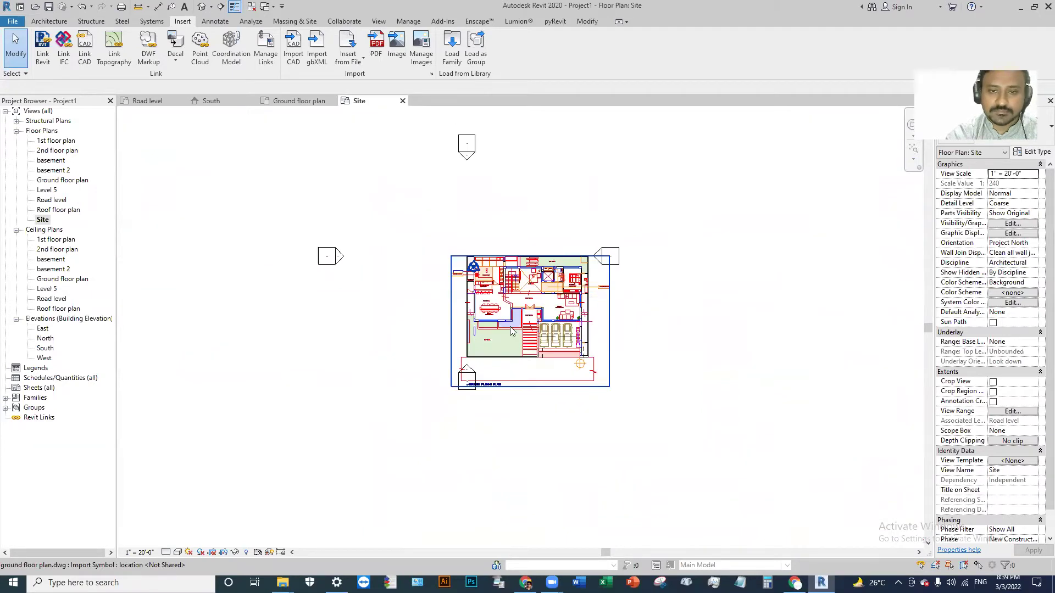
scroll(494, 299, "up", 1)
left_click(684, 228)
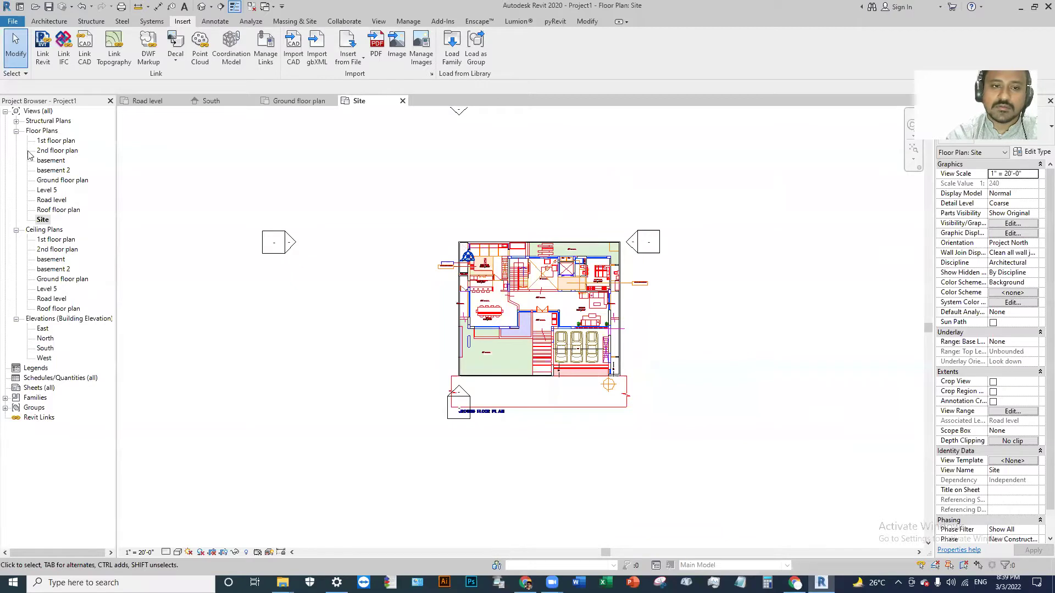
- In the Ground floor plan view, move the whole south elevation marker down, clear of the drawing and its title
double_click(52, 182)
scroll(563, 250, "down", 2)
middle_click_drag(523, 424, 520, 333)
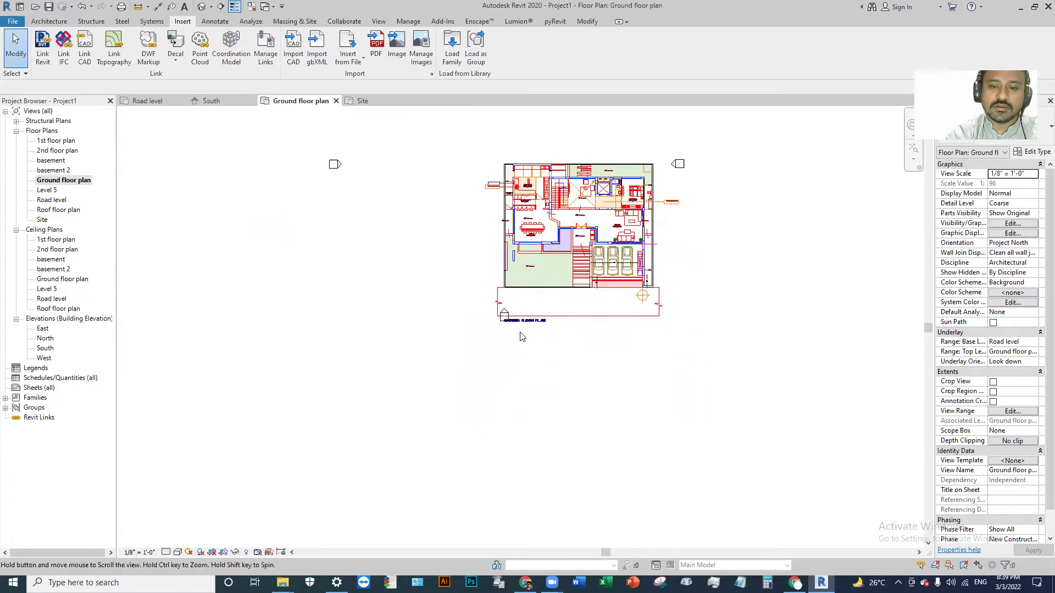
scroll(494, 316, "up", 2)
left_click_drag(449, 294, 579, 375)
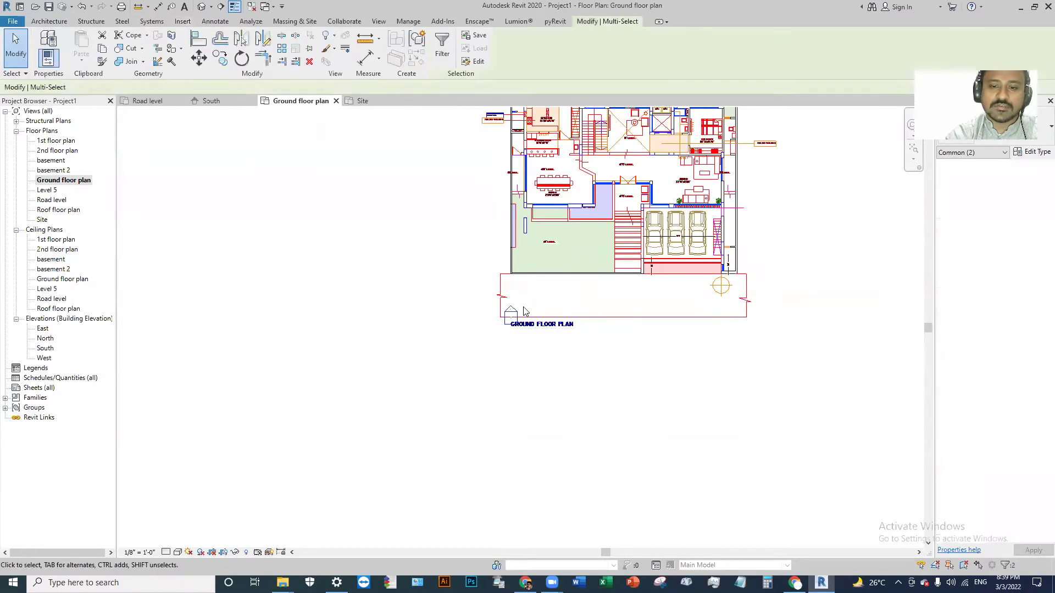
left_click_drag(511, 314, 514, 441)
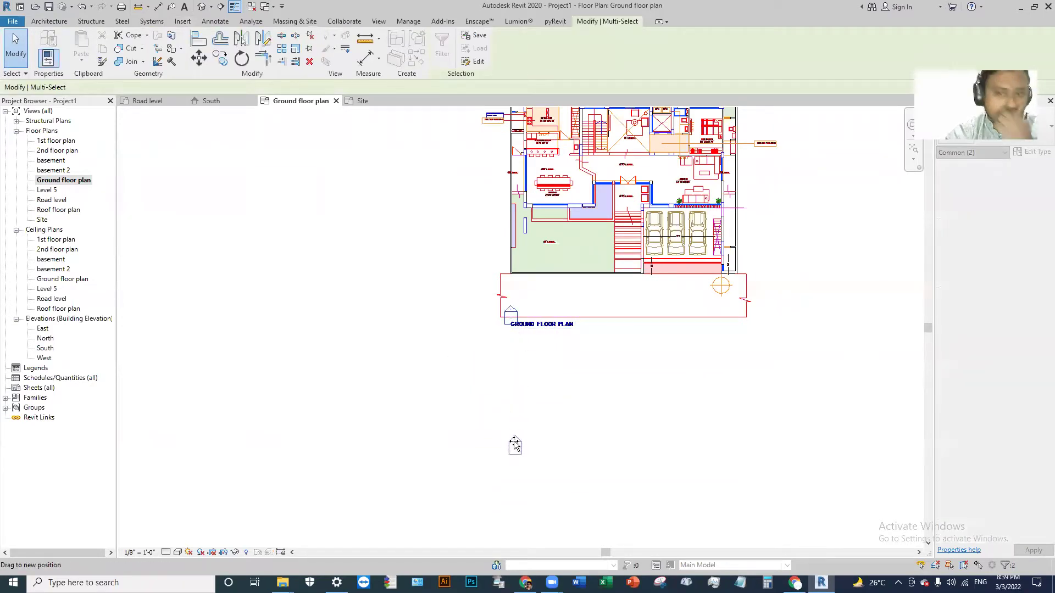
left_click_drag(515, 441, 515, 441)
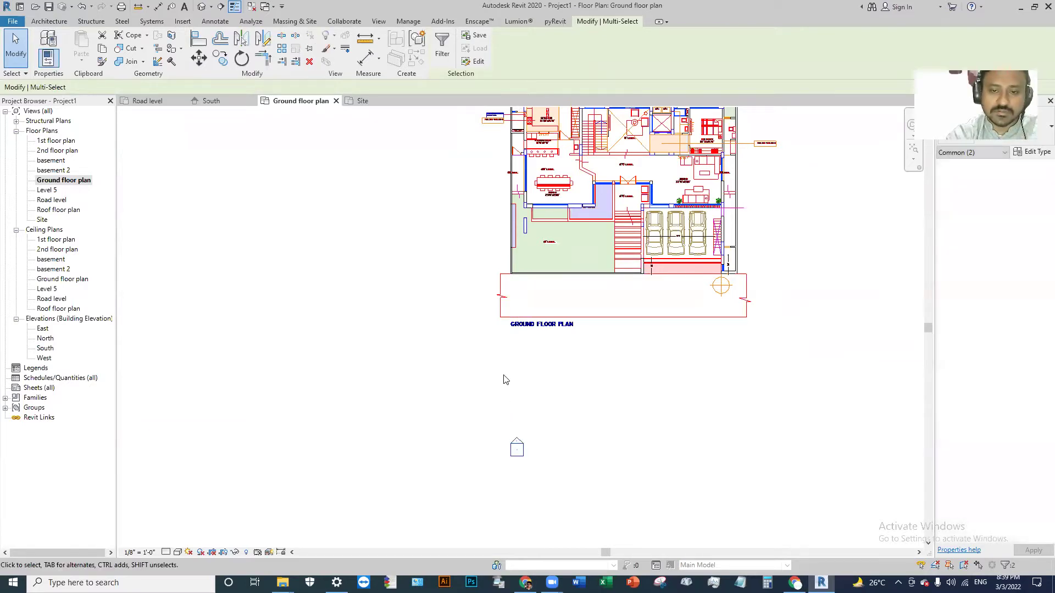
- Move the whole east elevation marker farther away from the building's right side
scroll(502, 377, "down", 3)
left_click_drag(616, 183, 671, 260)
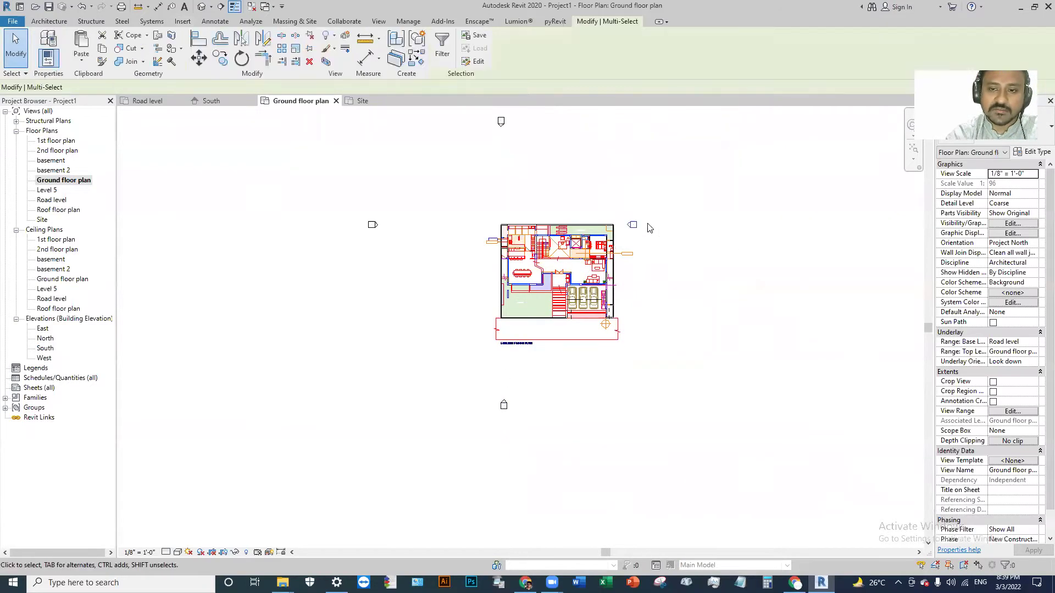
left_click_drag(635, 226, 713, 233)
mouse_move(363, 219)
middle_mouse_down()
mouse_move(368, 294)
mouse_move(297, 253)
middle_mouse_up()
left_click(335, 311)
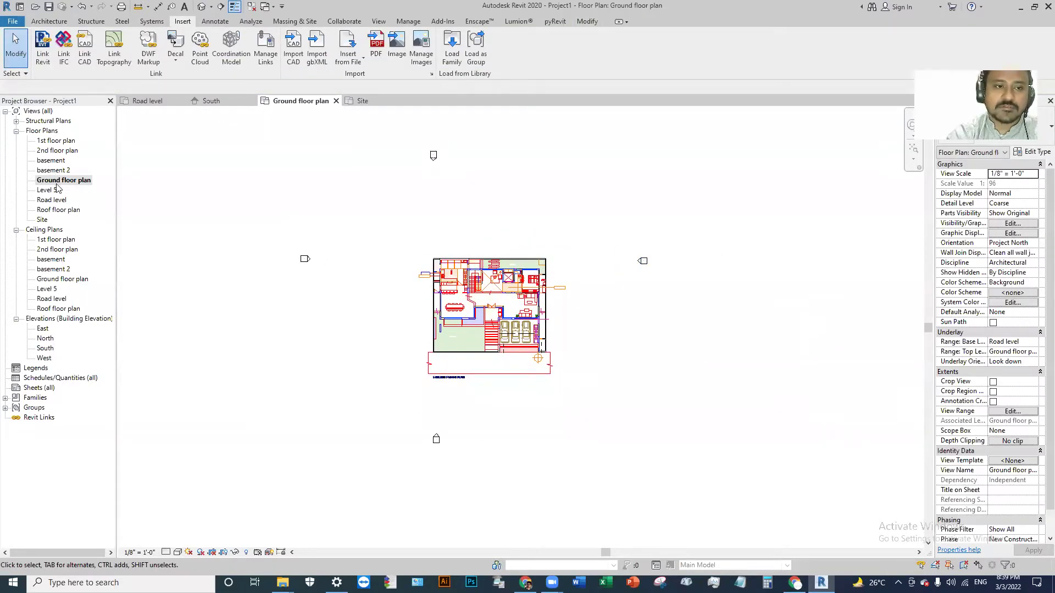
- Open the 1st floor plan view and import the CAD file 1st floor plan.dwg into it
double_click(58, 142)
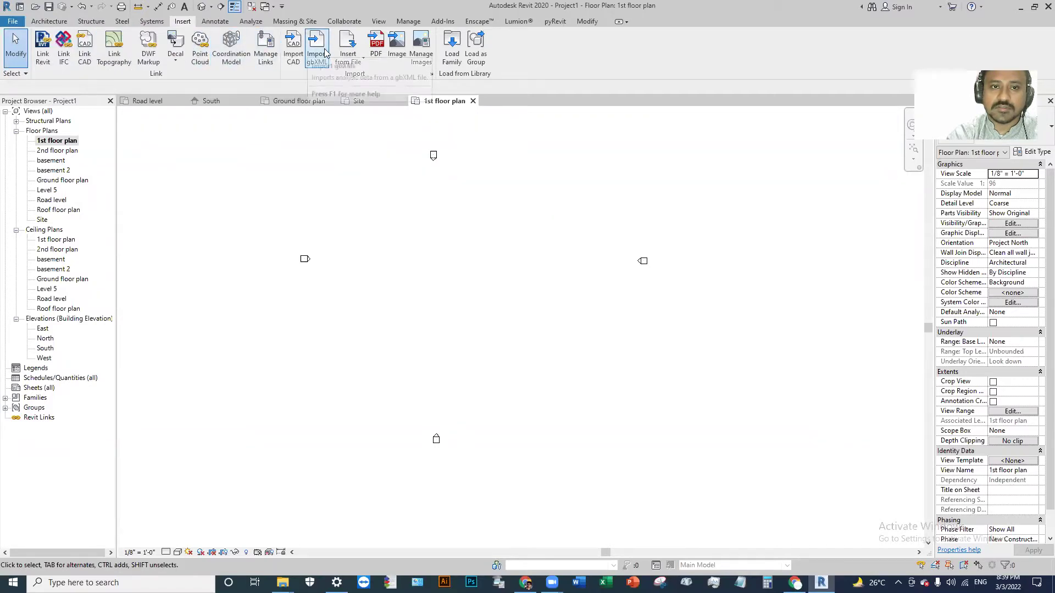
left_click(293, 48)
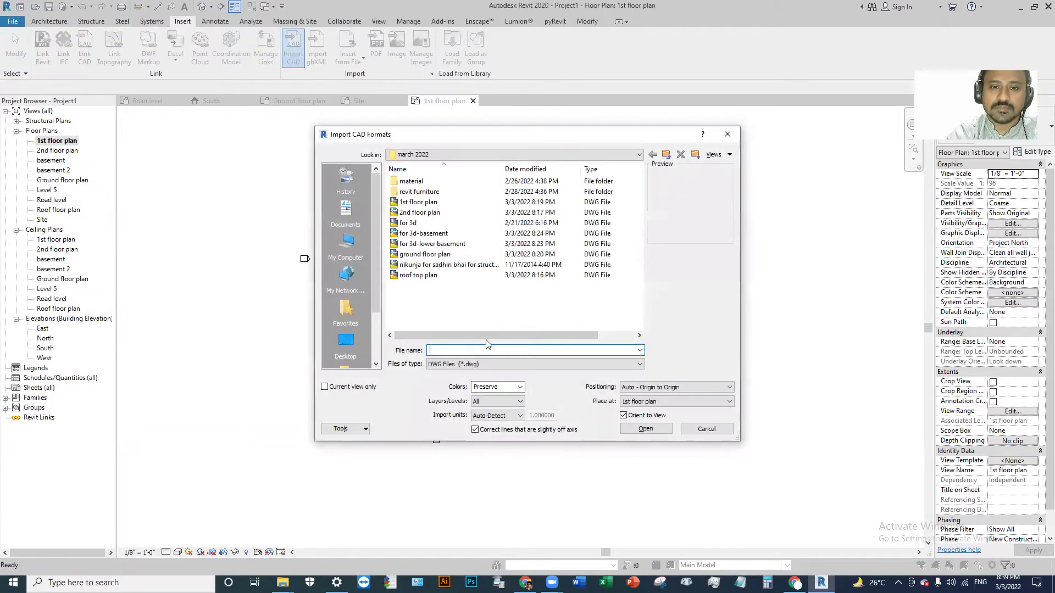
left_click(414, 202)
left_click(645, 428)
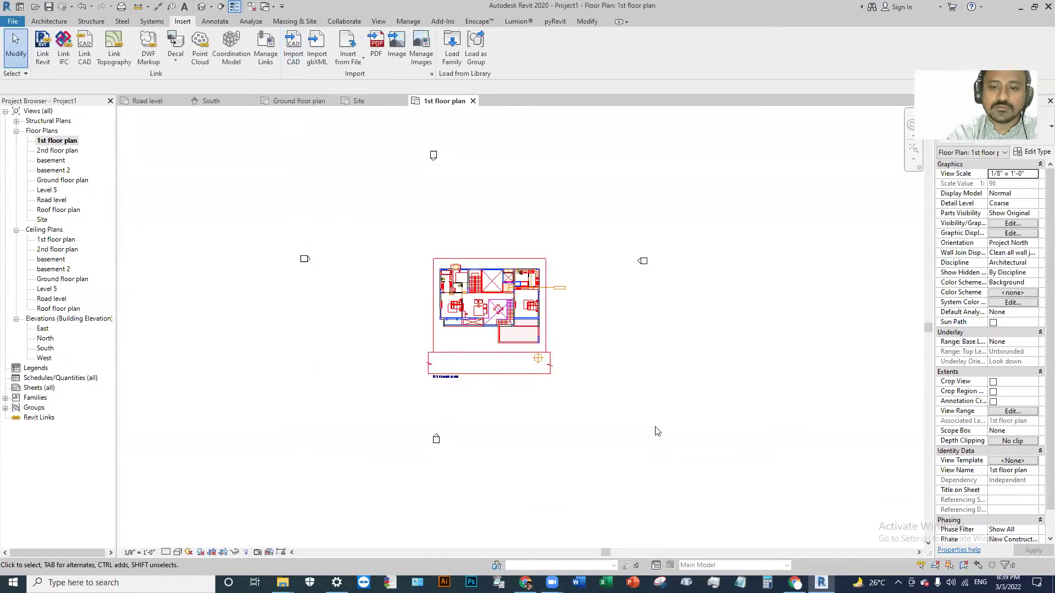
scroll(458, 294, "up", 4)
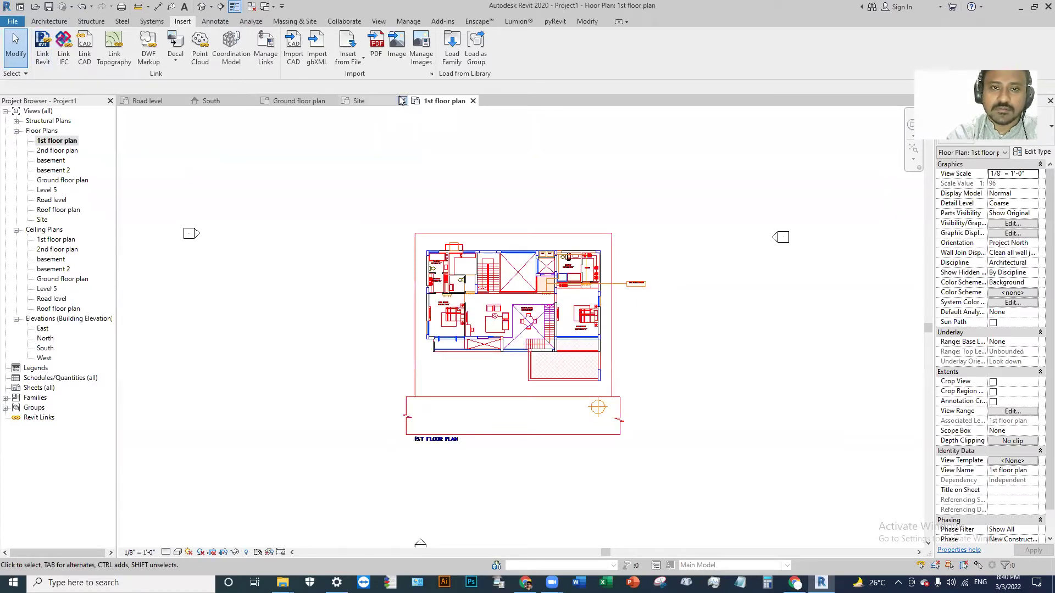
- Close the open Site and Road level views
left_click(402, 101)
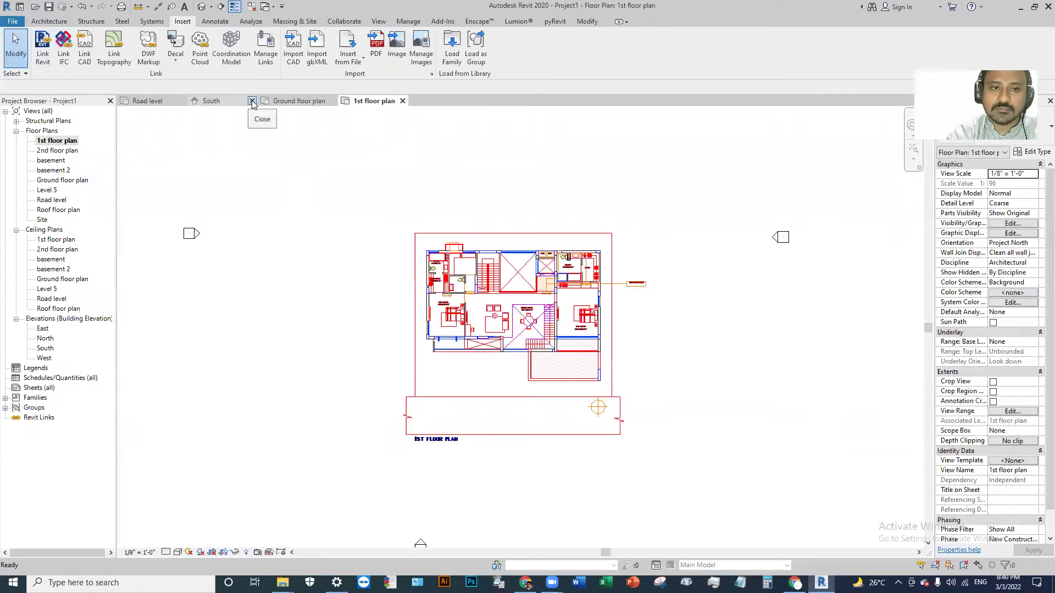
left_click(182, 101)
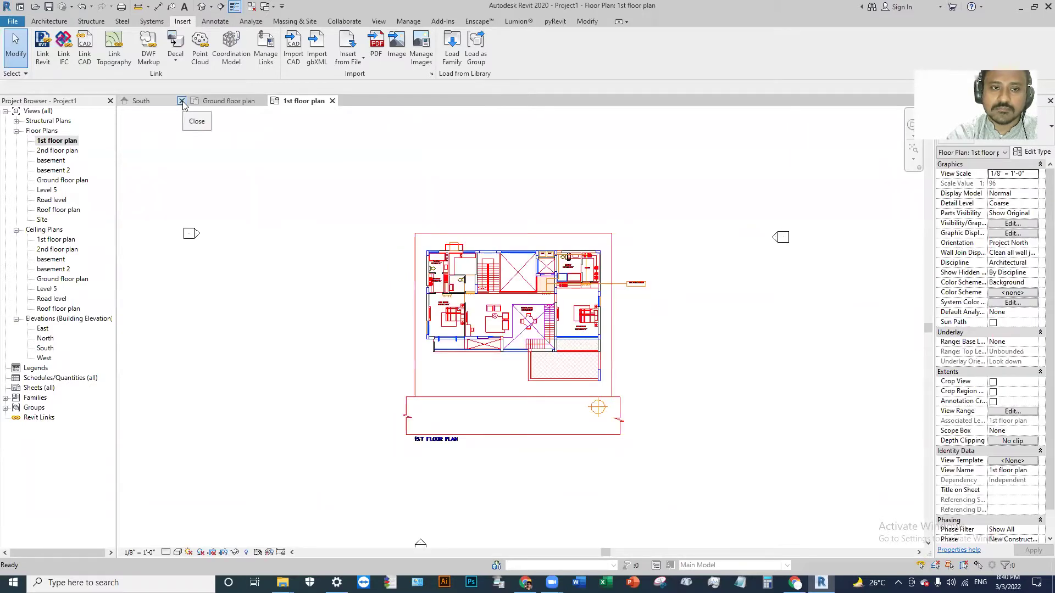
- Close the South elevation view, and open the 2nd floor plan and Ground floor plan views
left_click(182, 101)
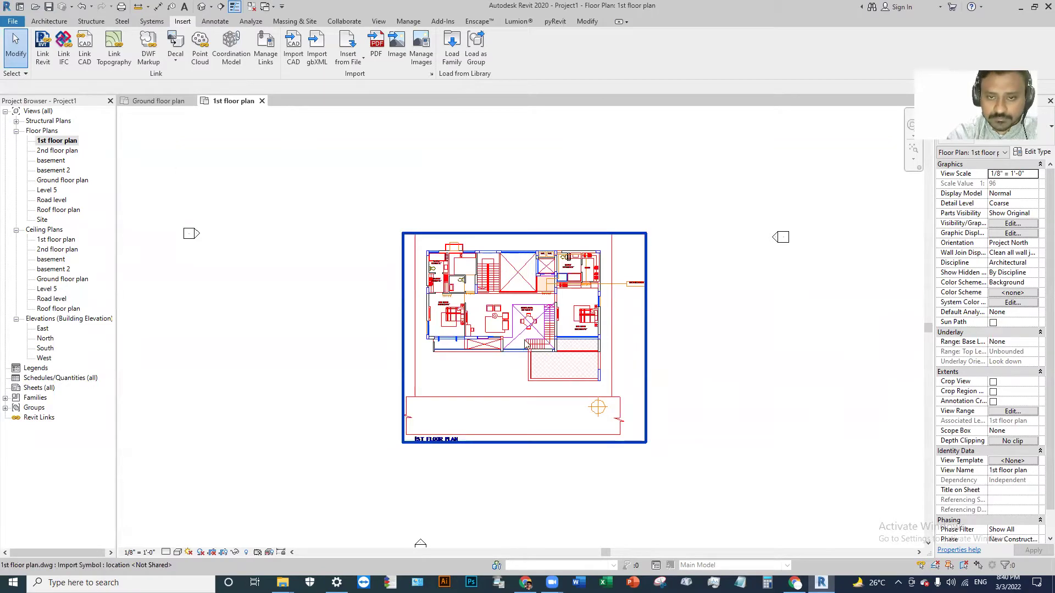
left_click(167, 101)
left_click(249, 101)
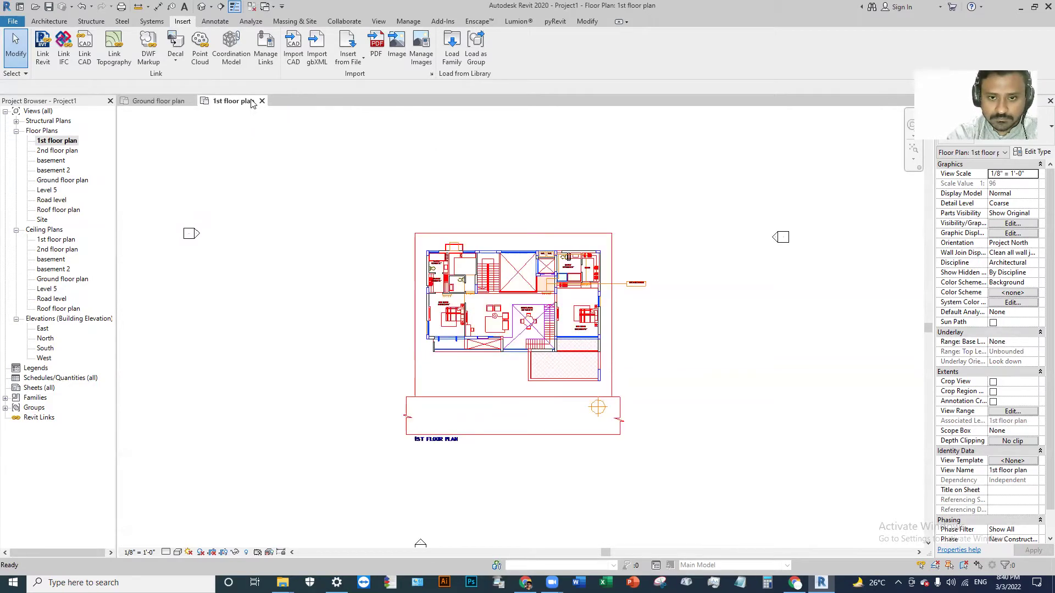
double_click(60, 152)
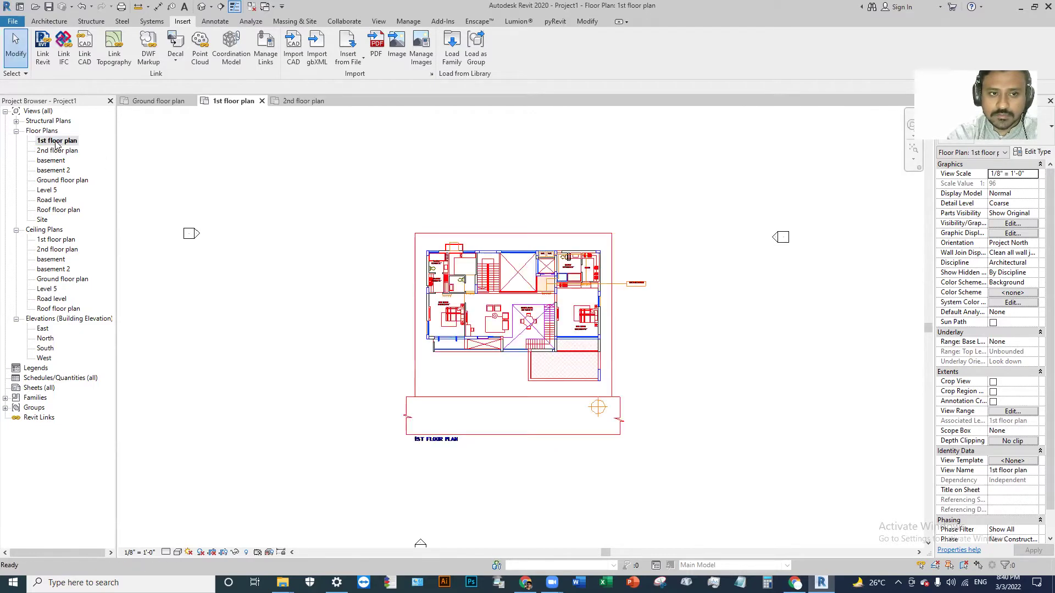
double_click(56, 181)
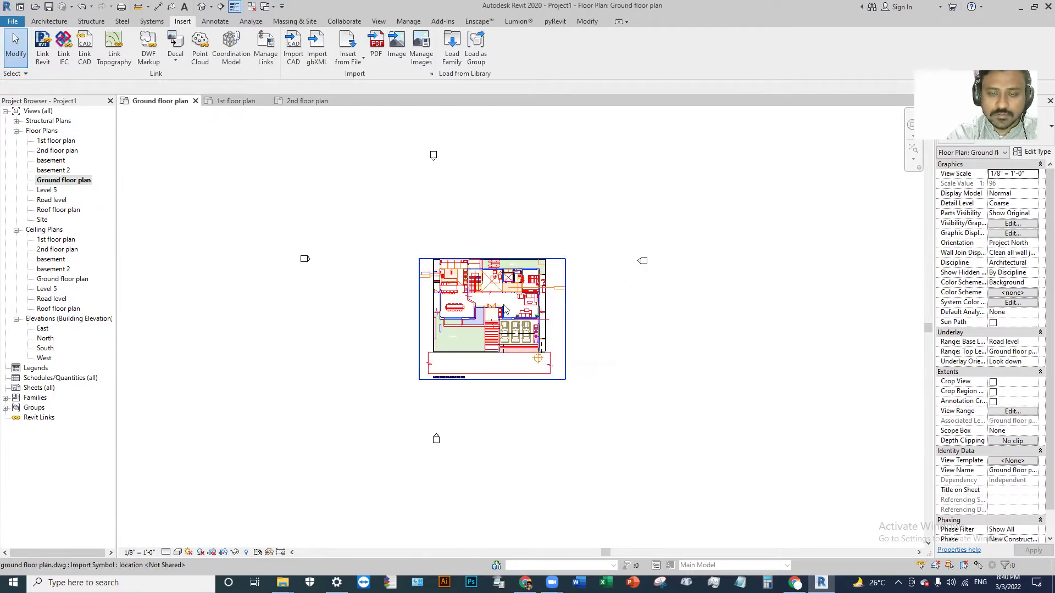
- In the North elevation, rename Level 5 to roof top together with its corresponding views, and close the elevation view
left_click(47, 191)
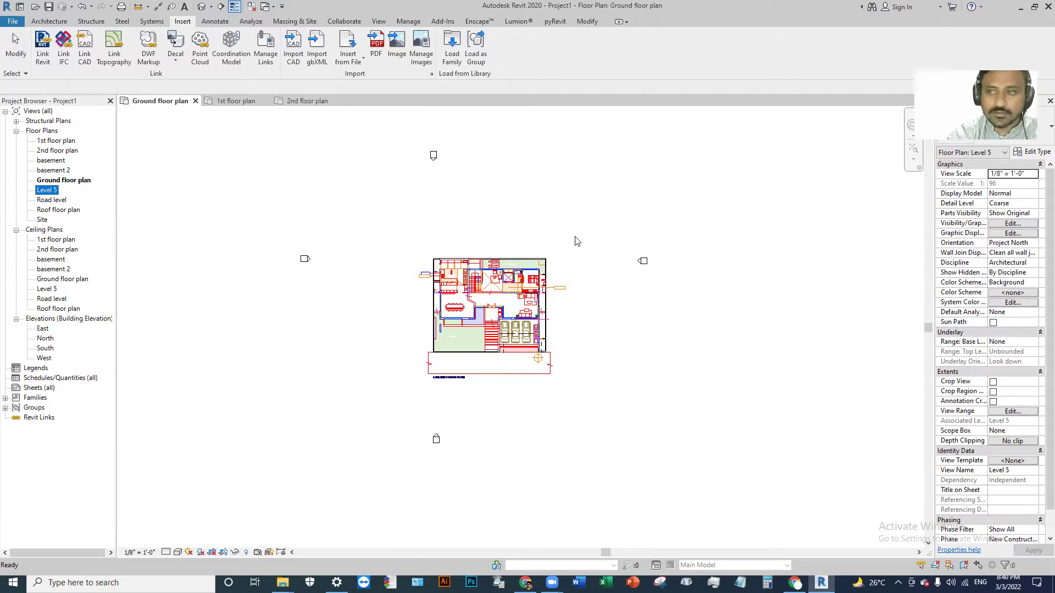
double_click(47, 339)
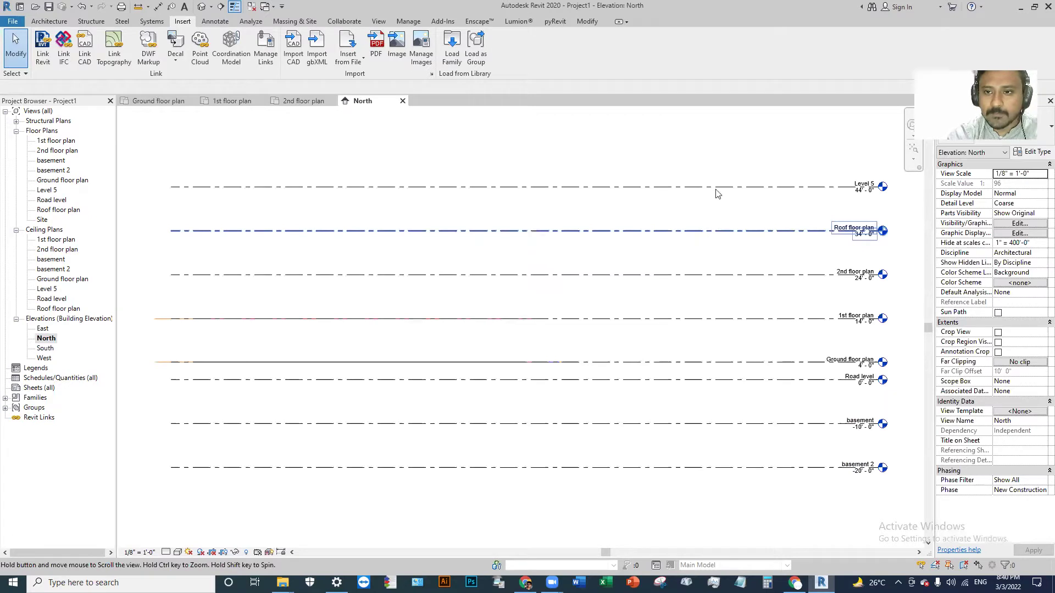
scroll(715, 194, "up", 4)
left_click(673, 185)
left_click(673, 185)
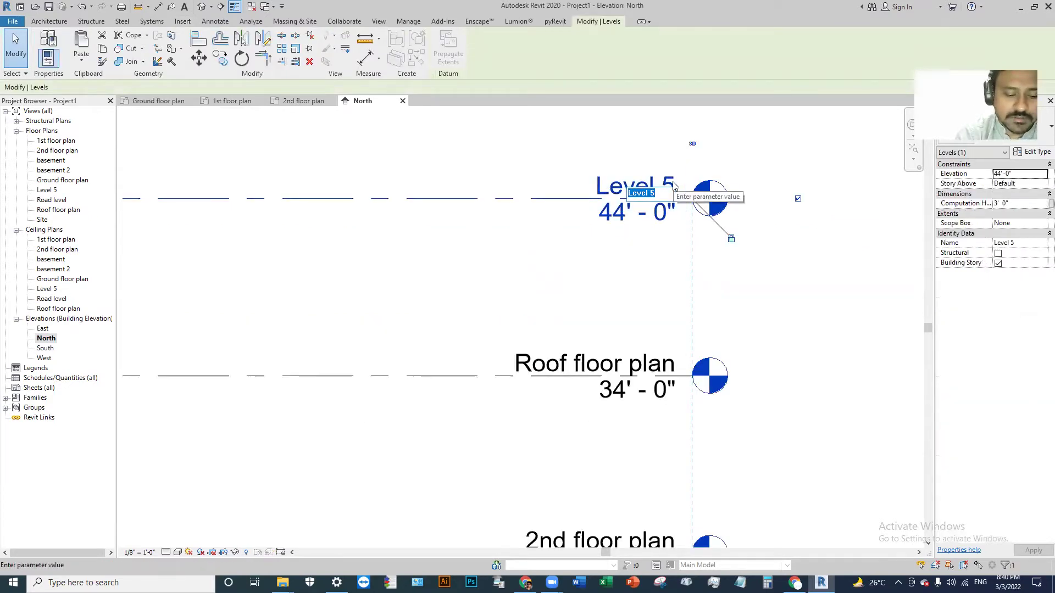
type("roof top")
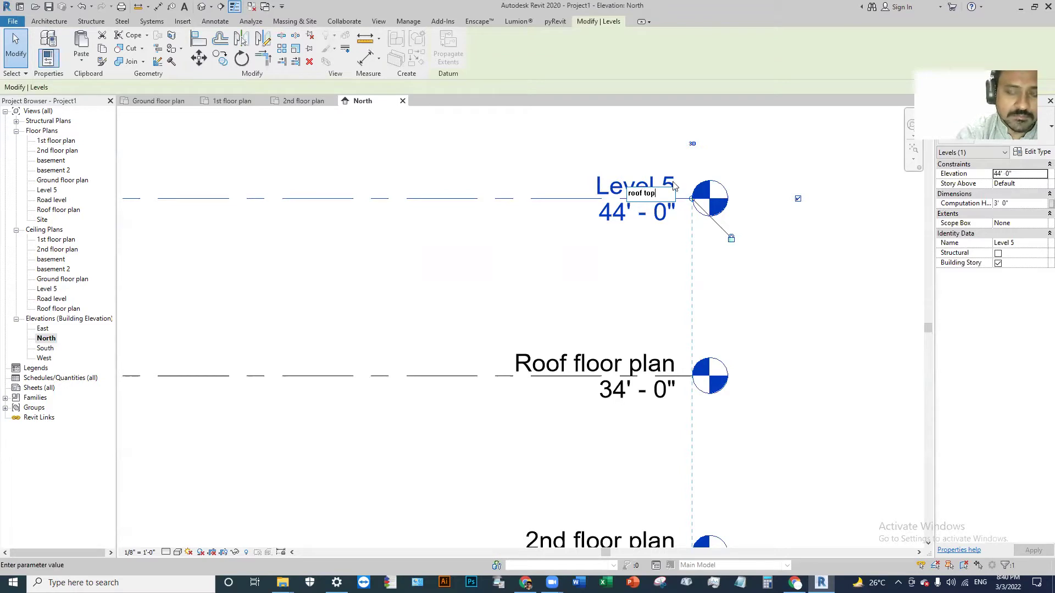
key("Return")
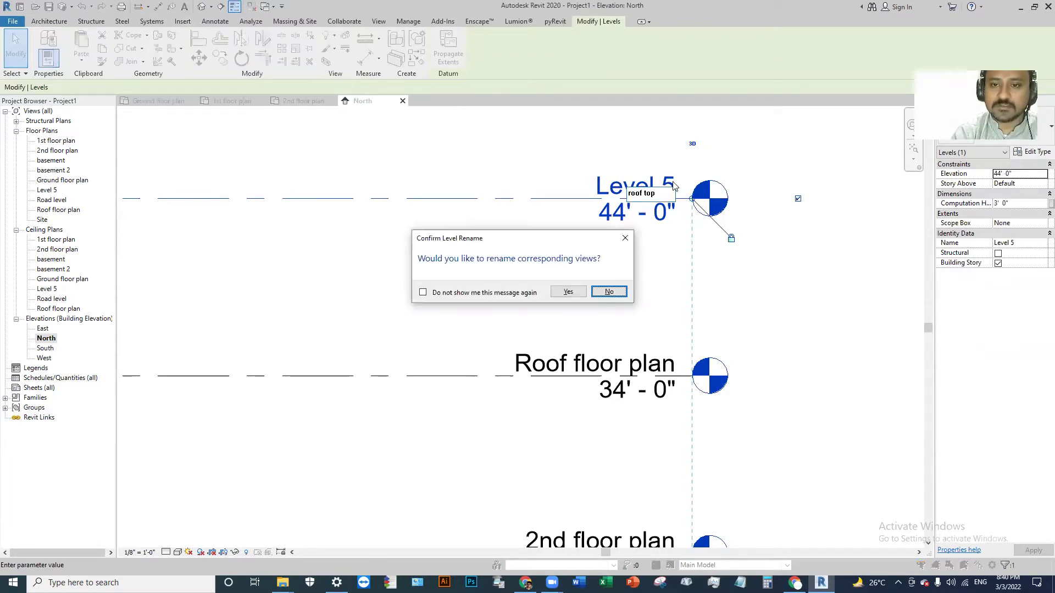
left_click(568, 292)
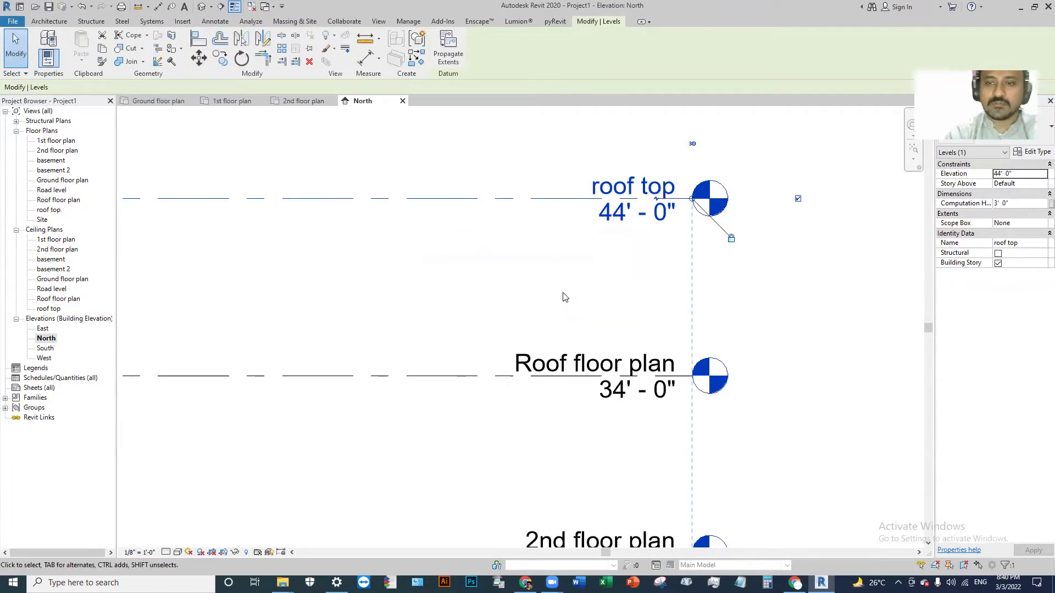
scroll(504, 312, "down", 2)
key("Escape")
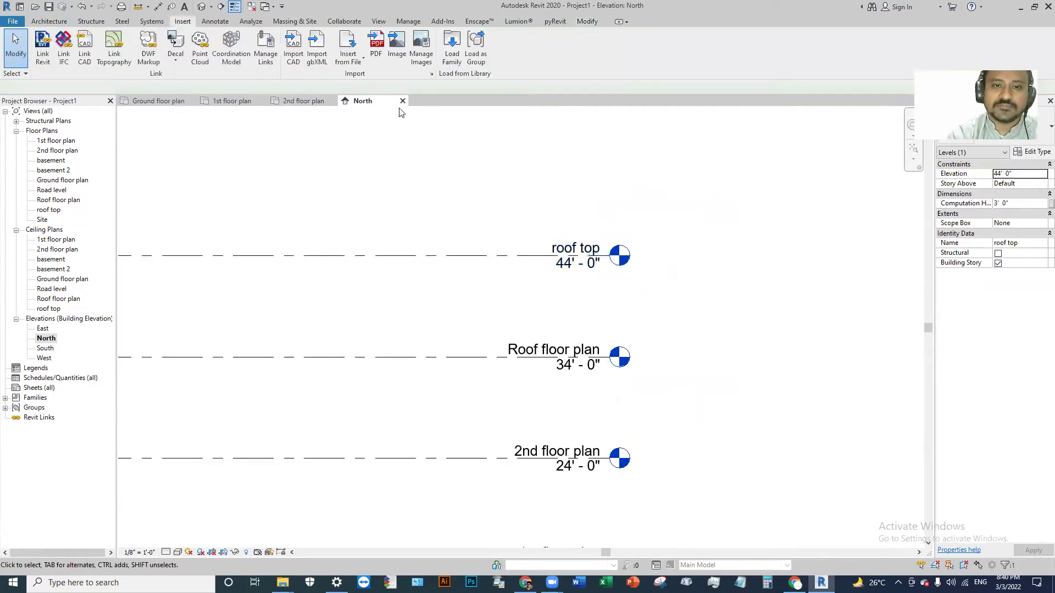
left_click(402, 101)
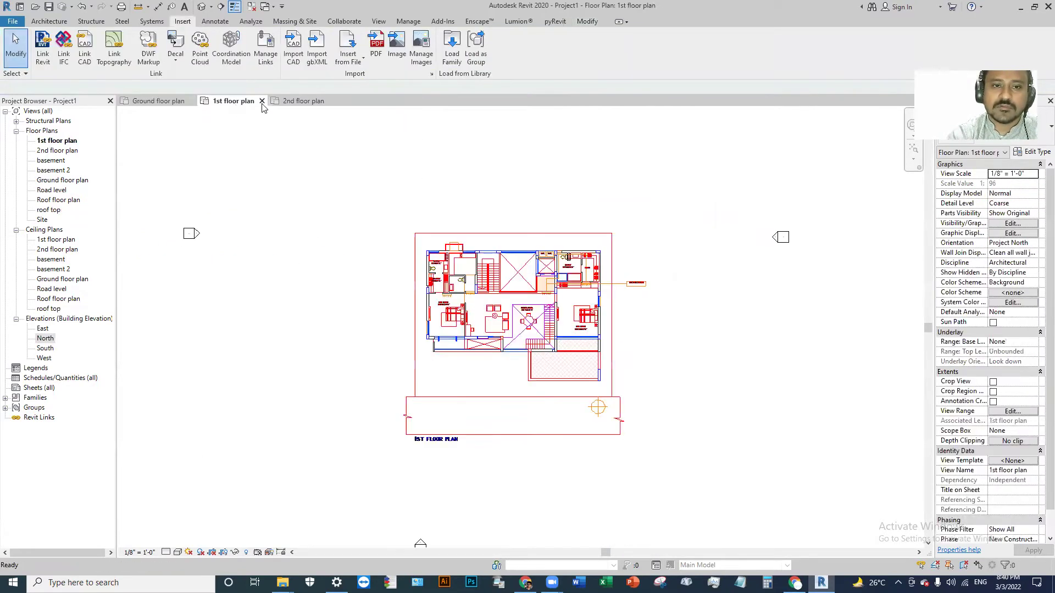
- Import the CAD file 2nd floor plan.dwg into the 2nd floor plan view
left_click(311, 102)
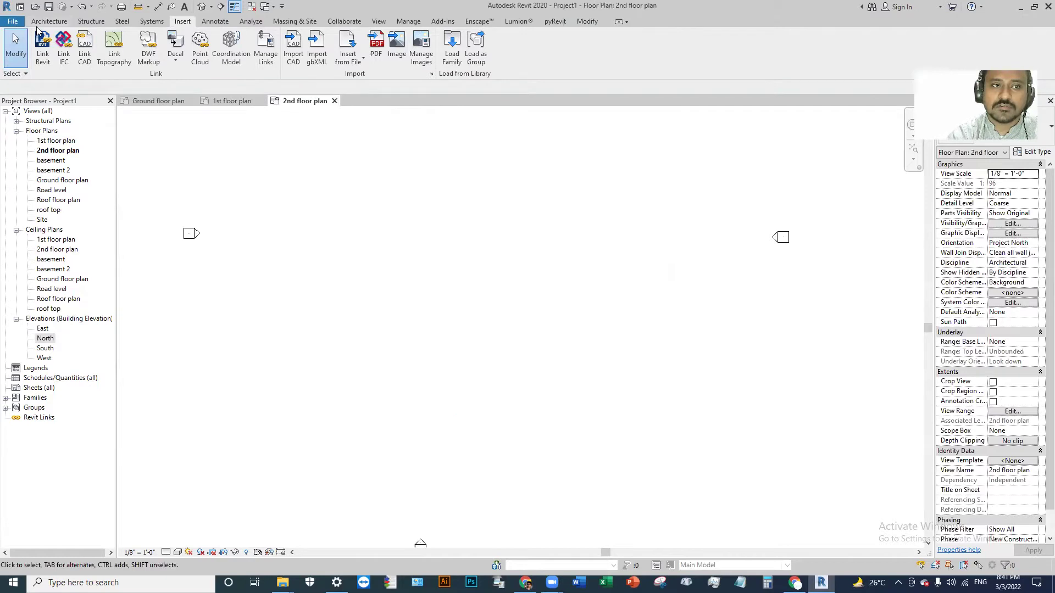
left_click(294, 51)
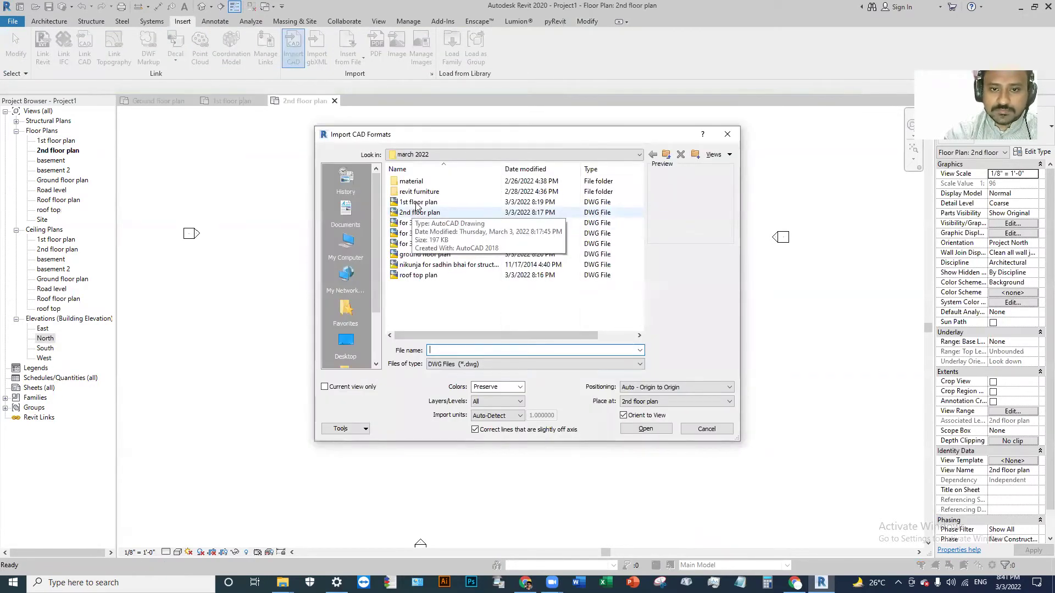
left_click(414, 214)
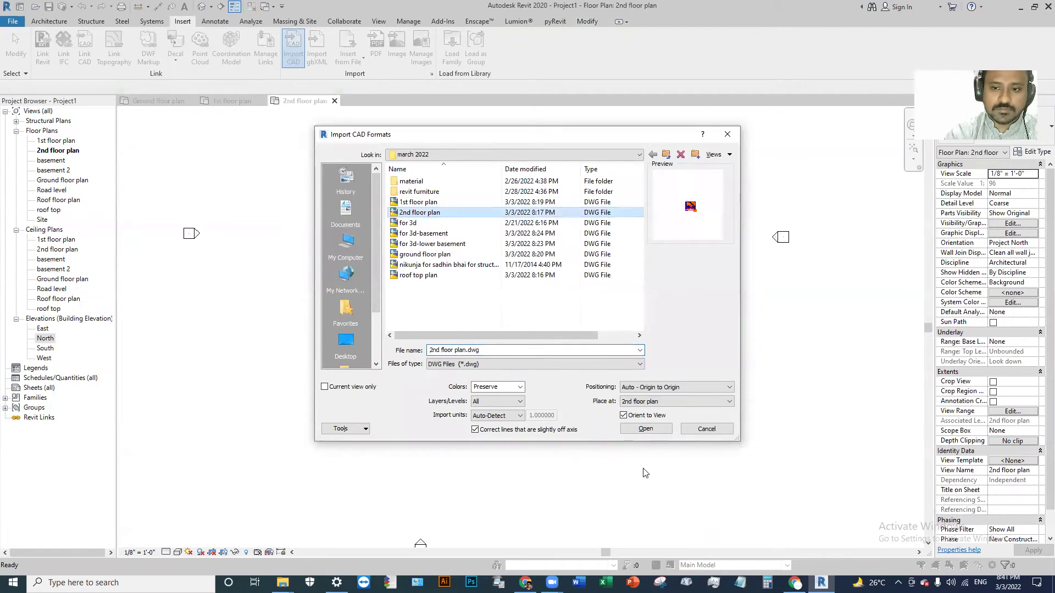
left_click(647, 430)
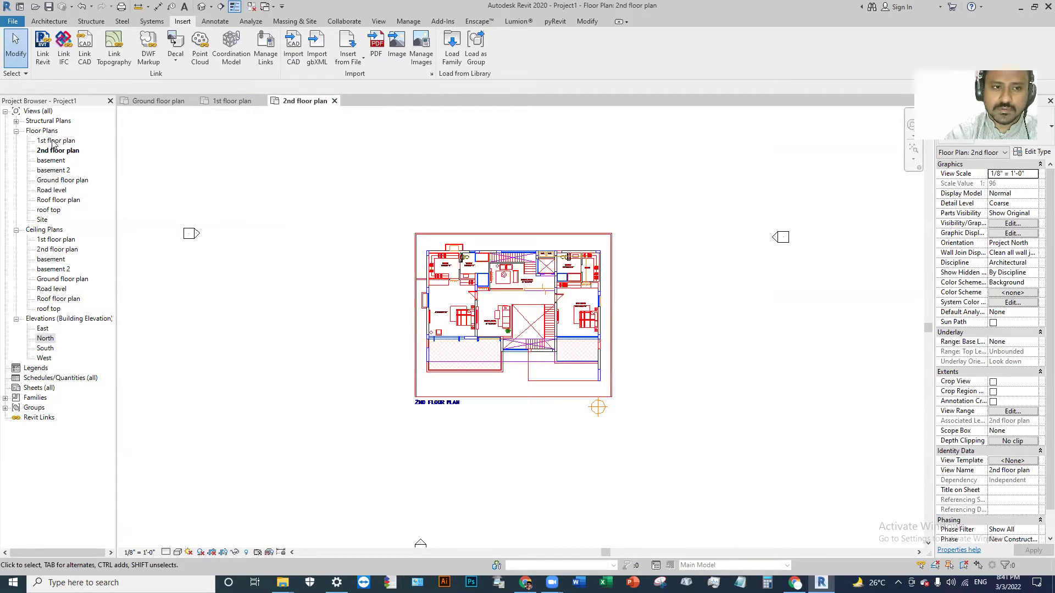
- Open the Roof floor plan view and import the CAD file roof top plan.dwg into it
double_click(49, 201)
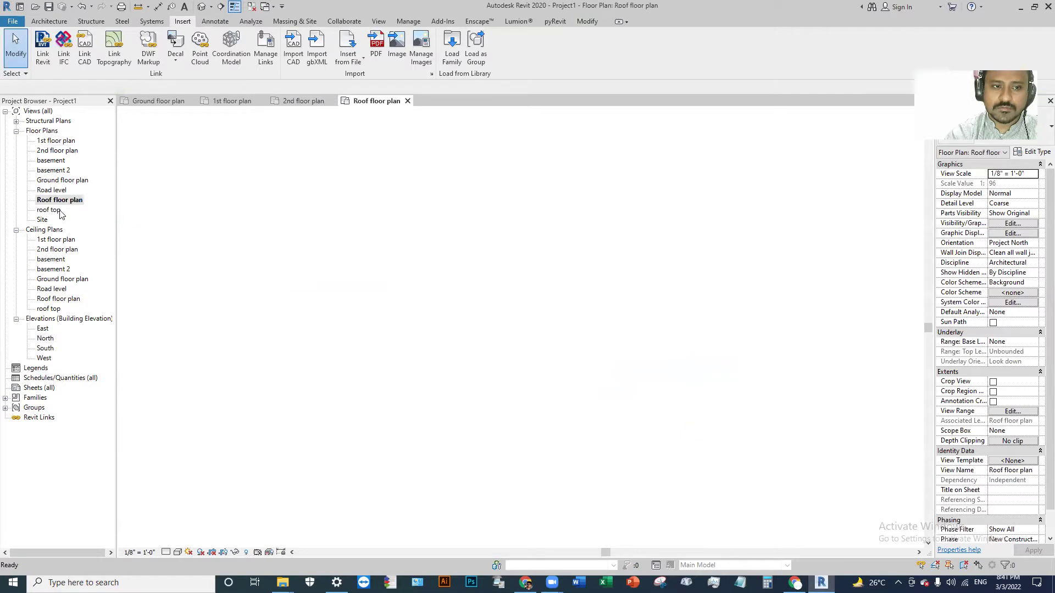
left_click(293, 48)
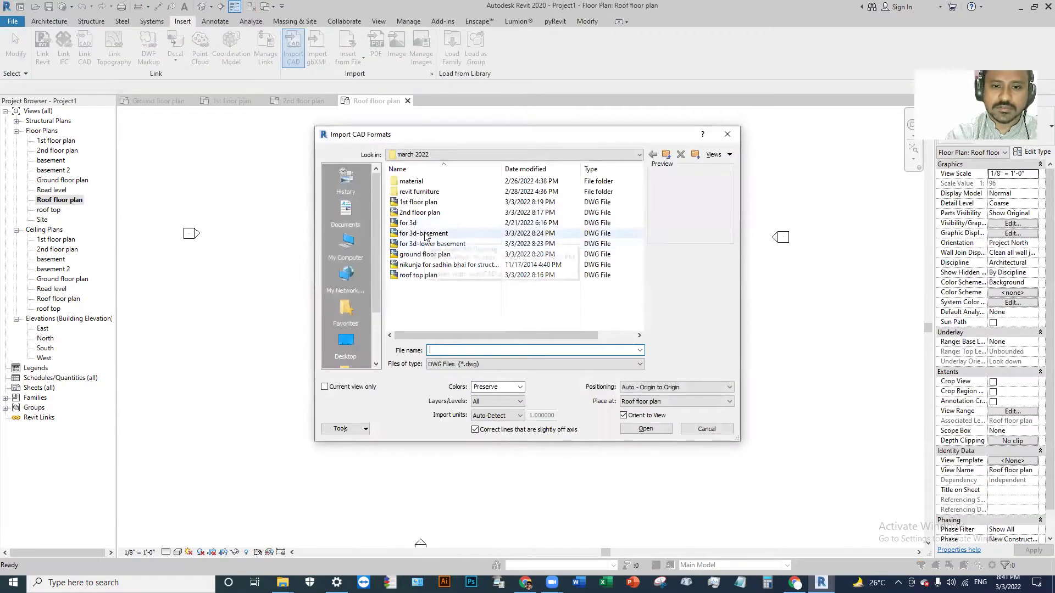
left_click(424, 205)
left_click(425, 213)
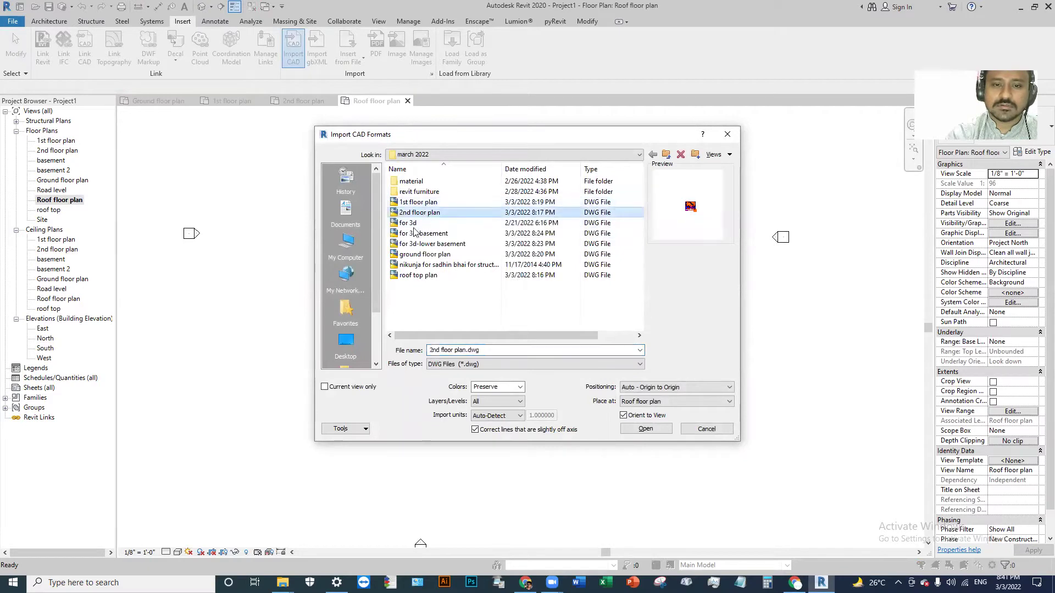
left_click(417, 223)
left_click(417, 235)
left_click(434, 245)
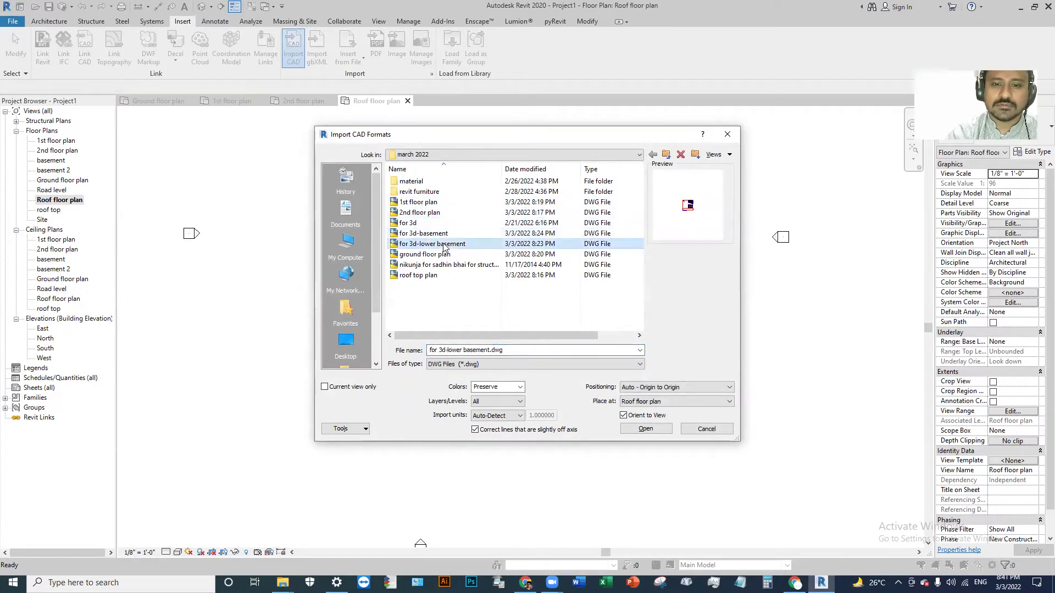
left_click(439, 256)
left_click(440, 266)
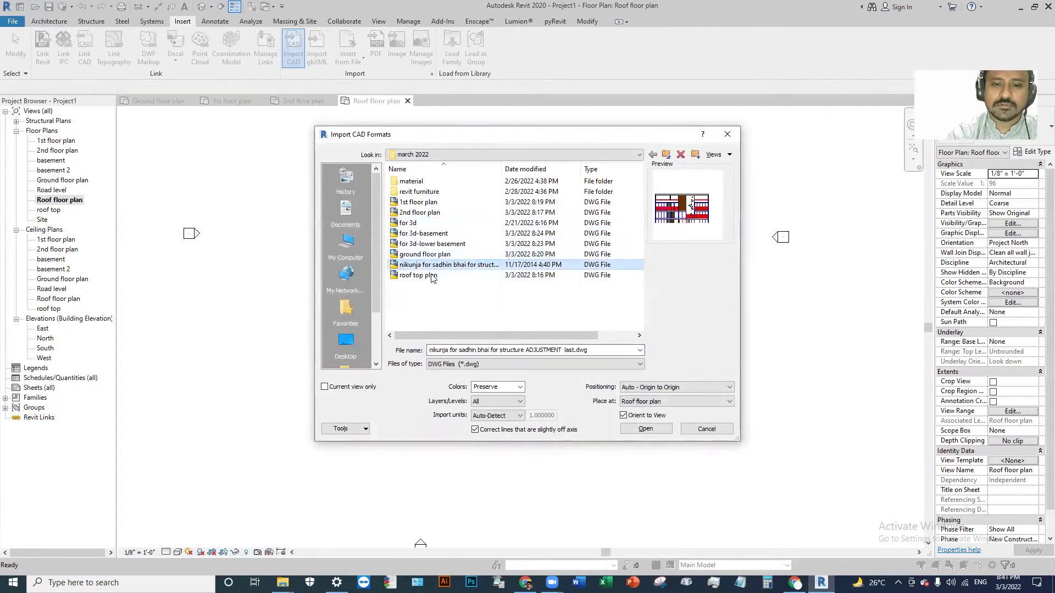
left_click(432, 276)
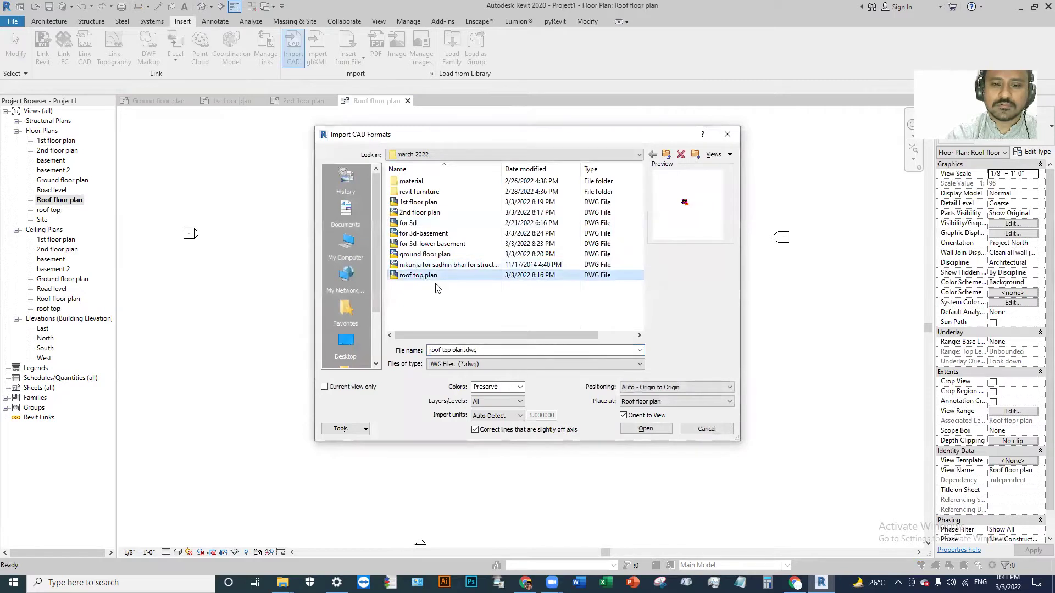
left_click(647, 432)
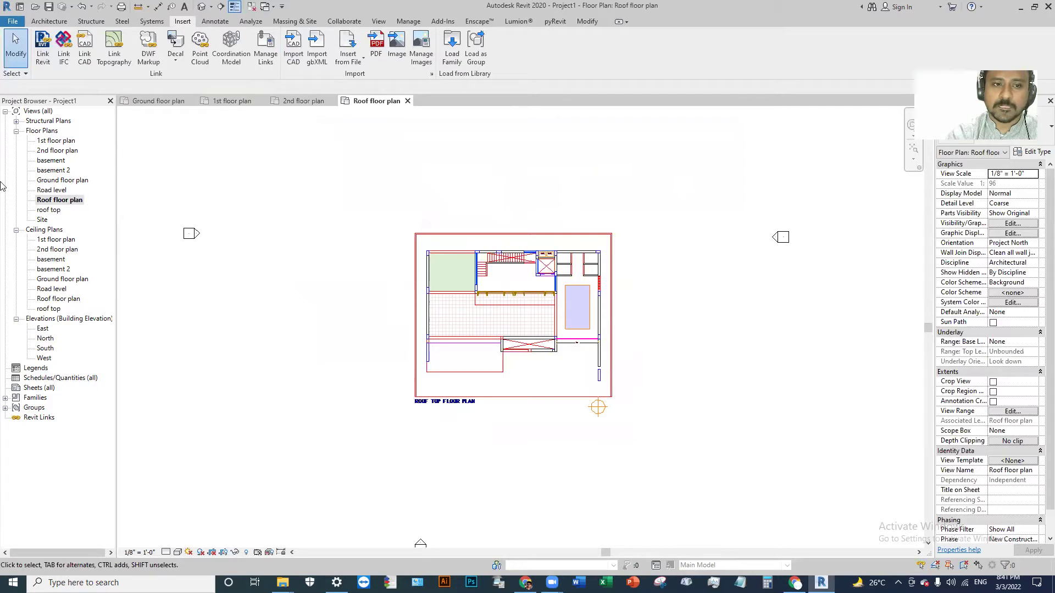
- Open the basement floor plan view and import the CAD file for 3d-basement.dwg into it
double_click(50, 161)
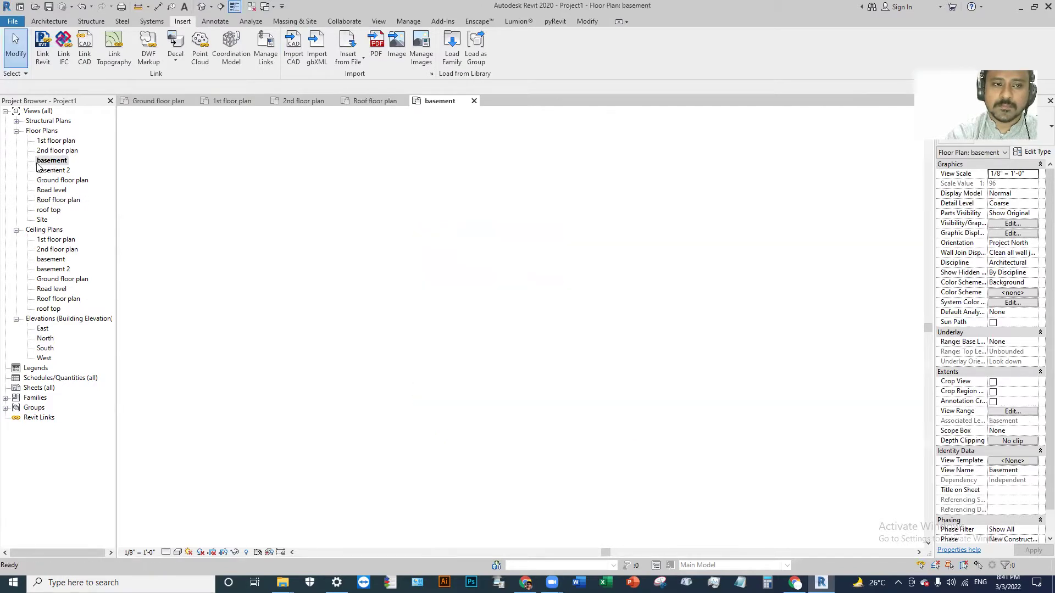
left_click(294, 52)
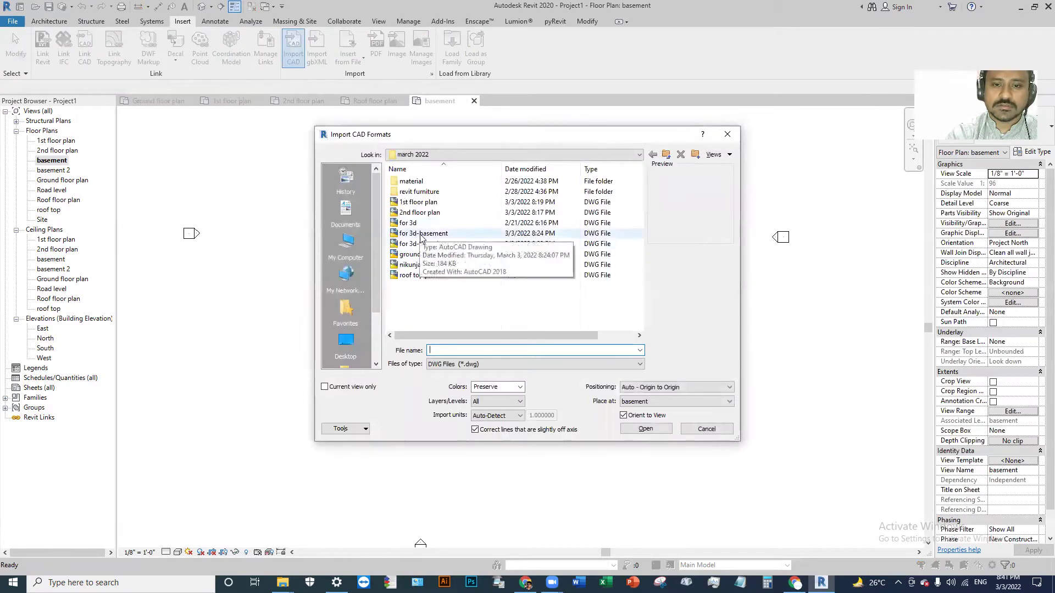
left_click(434, 236)
left_click(643, 430)
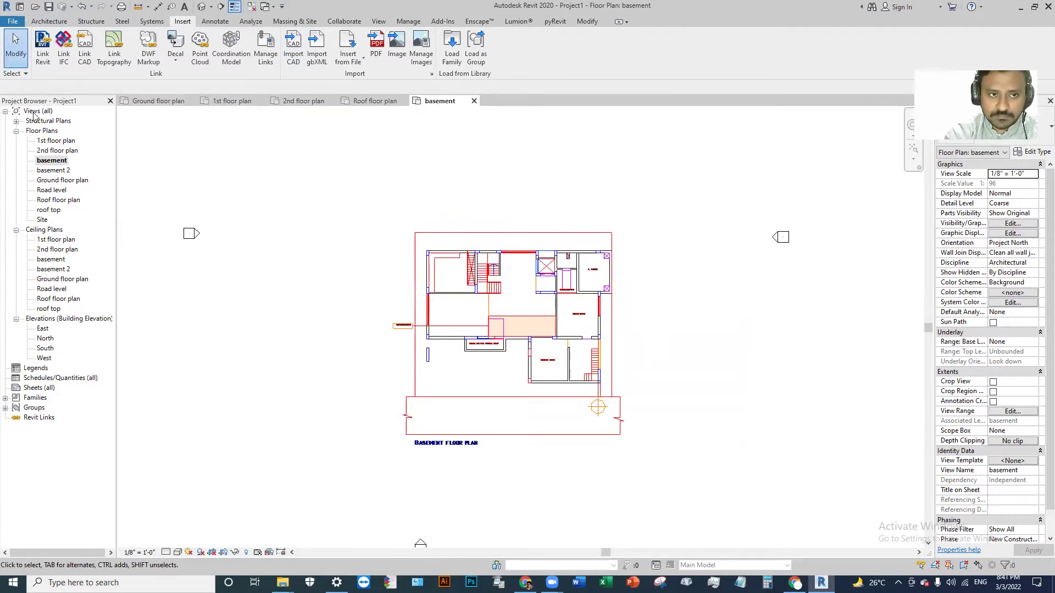
- Open the basement 2 floor plan view and import the CAD file for 3d-lower basement.dwg into it
double_click(55, 170)
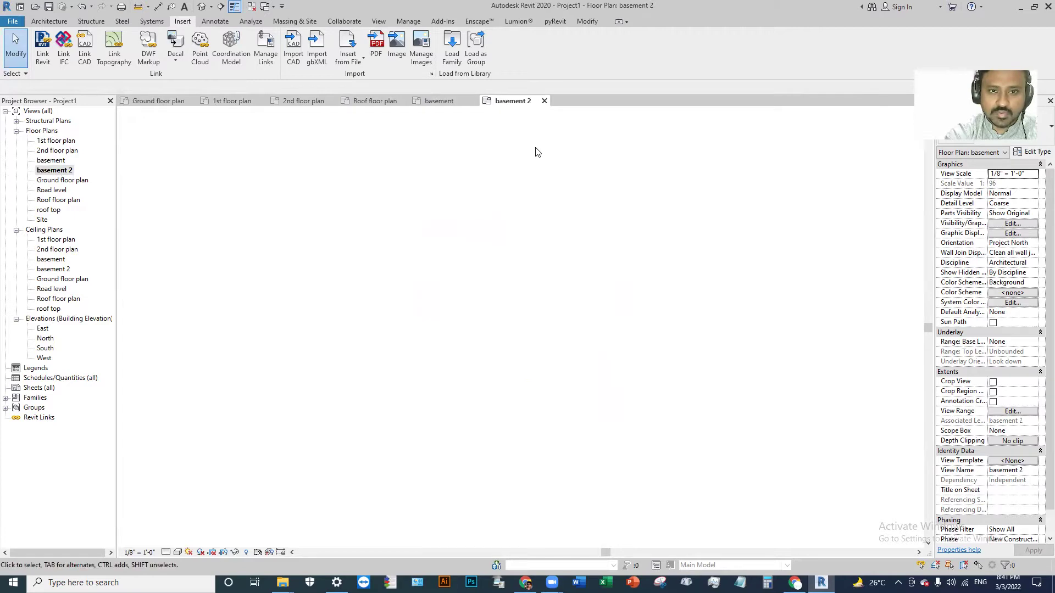
left_click(293, 49)
left_click(433, 244)
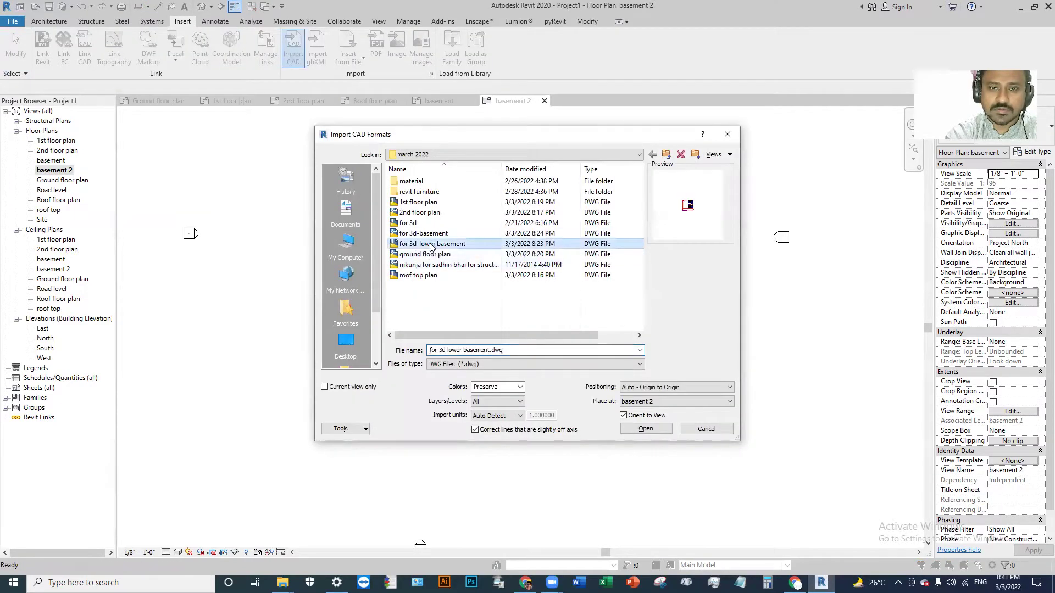
left_click(666, 428)
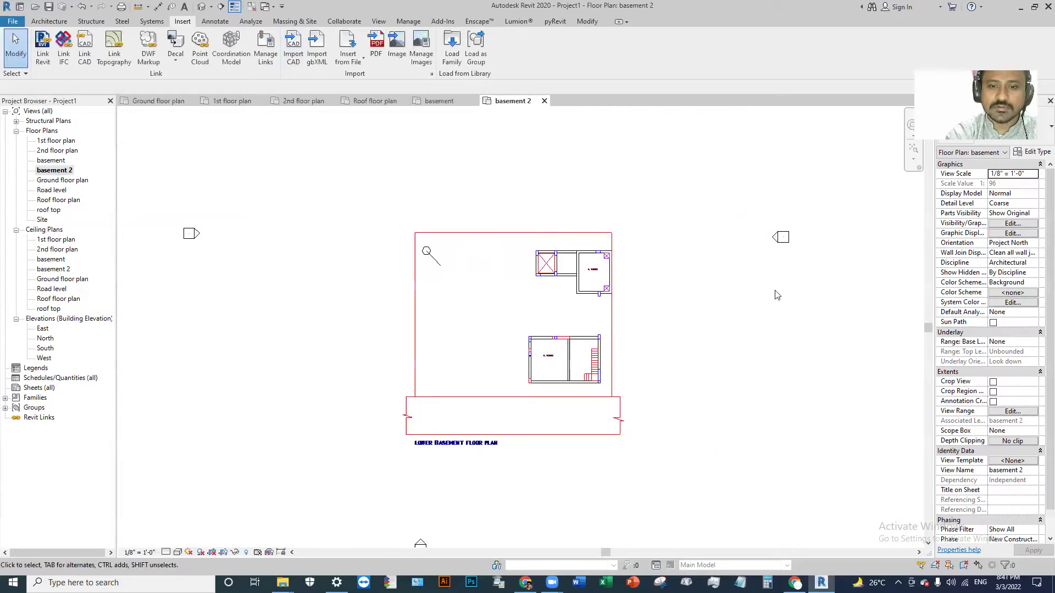
scroll(643, 305, "down", 2)
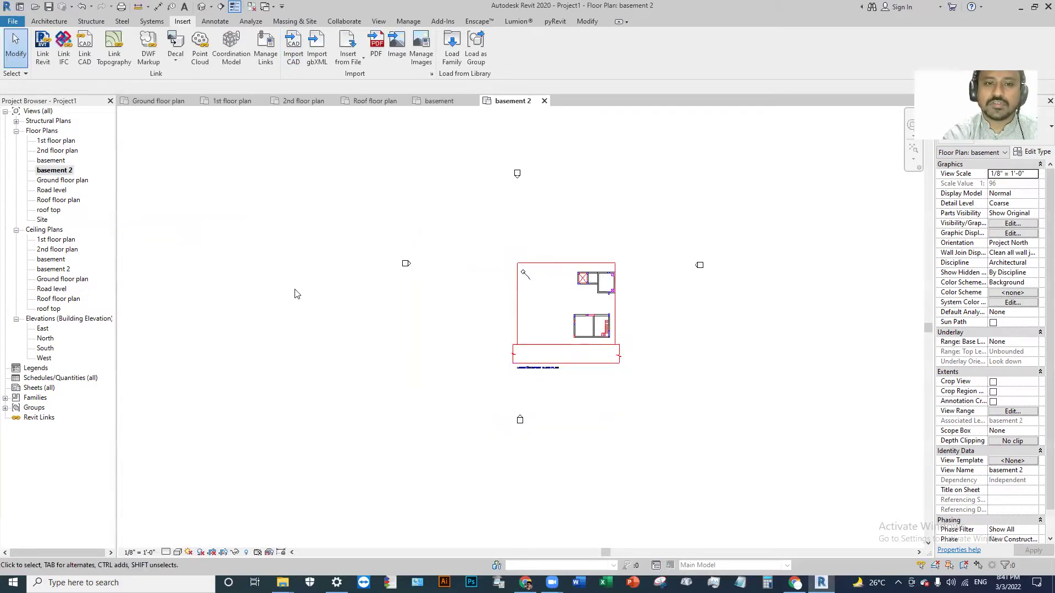
scroll(584, 276, "up", 2)
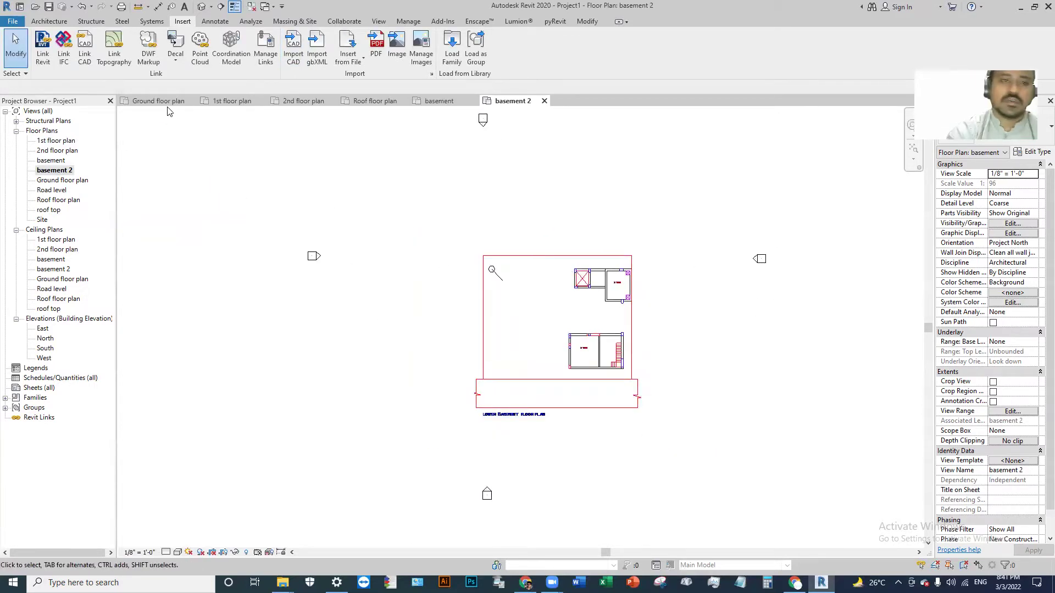
- Open the Road level floor plan view and examine the ground floor drawing shown in it
double_click(50, 190)
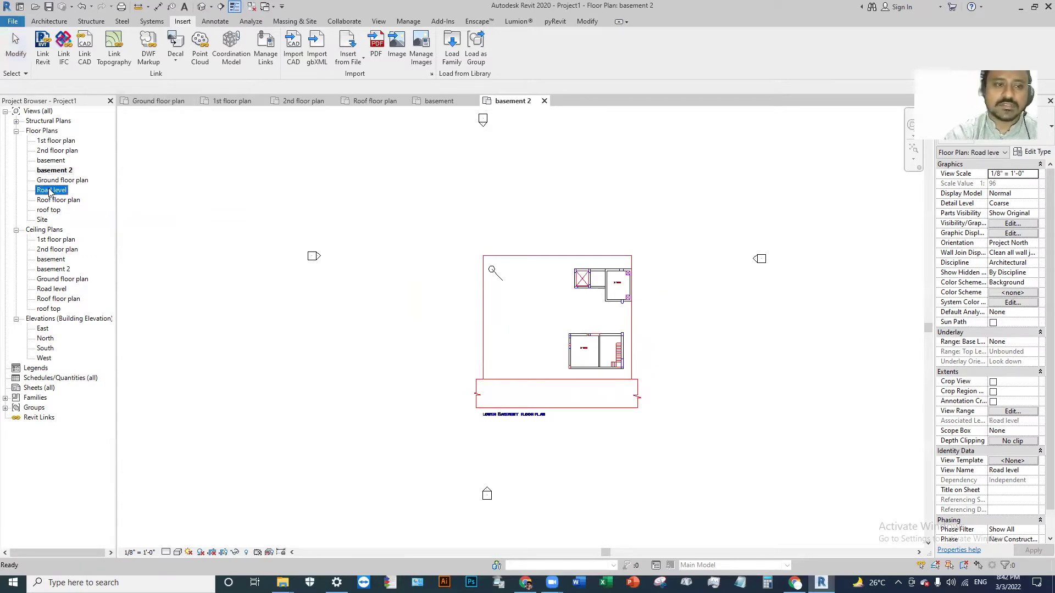
scroll(593, 321, "up", 1)
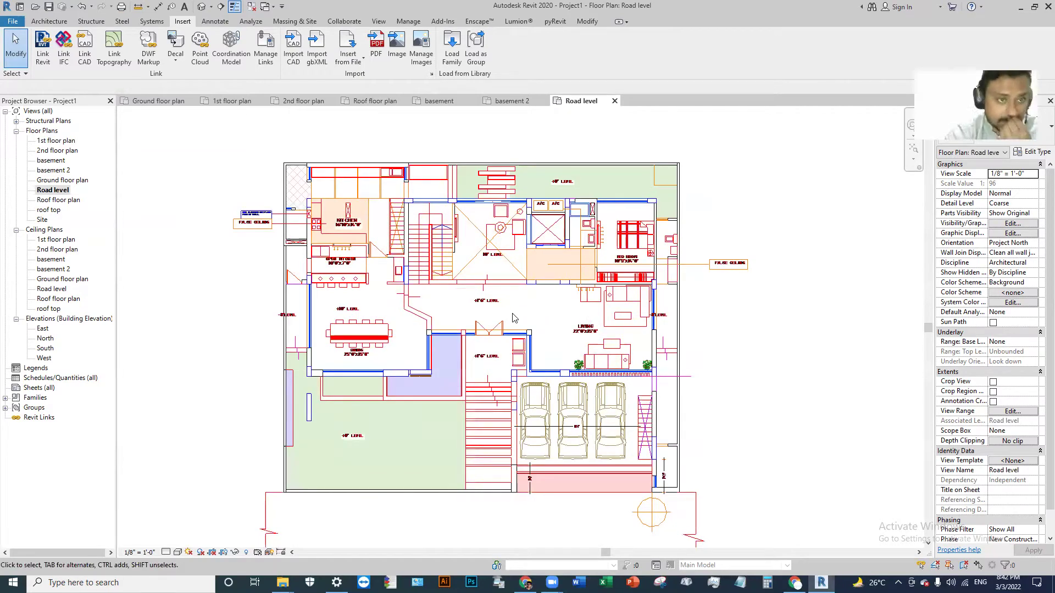
scroll(515, 320, "down", 2)
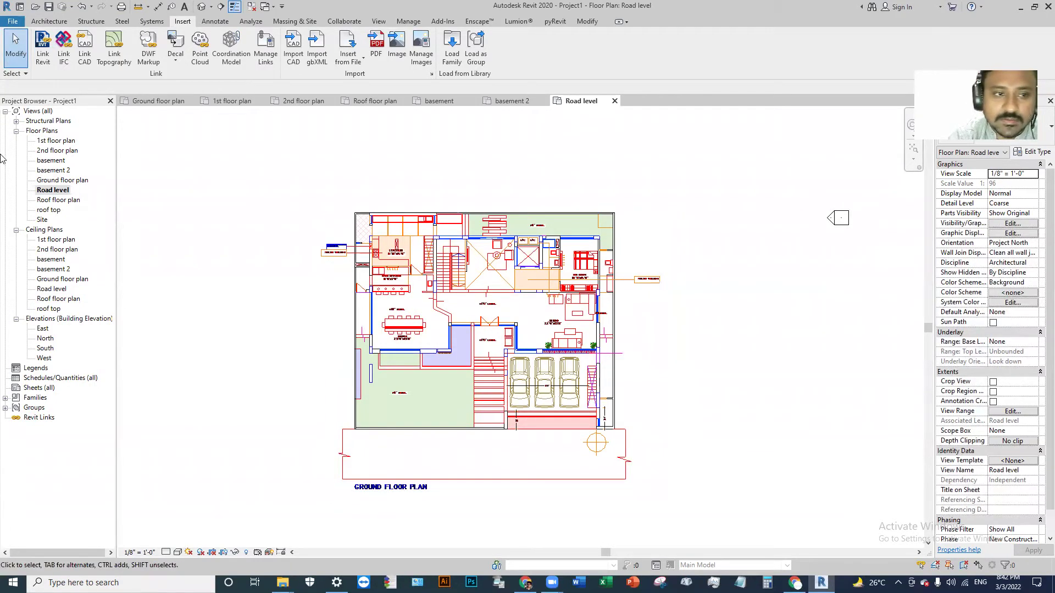
left_click(473, 341)
left_click(811, 376)
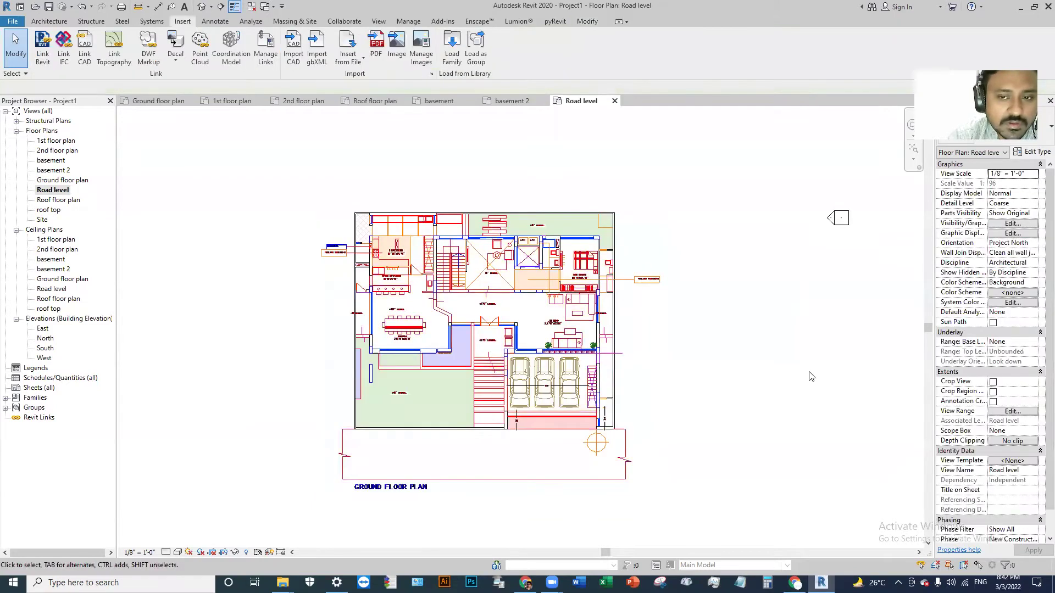
- Copy the imported ground floor plan.dwg drawing and paste it aligned to the Road level
left_click(475, 354)
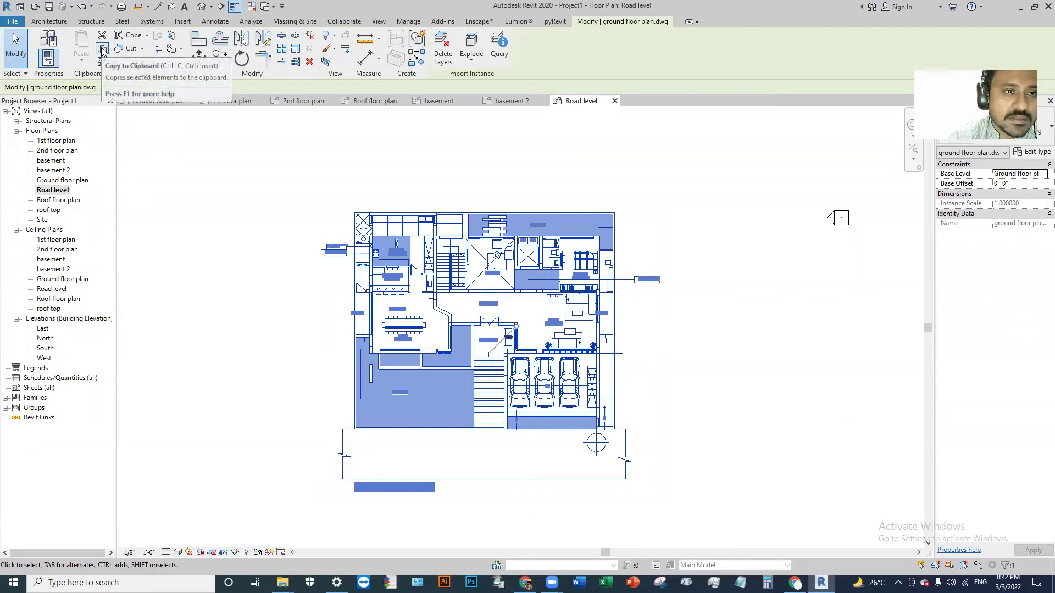
left_click(101, 51)
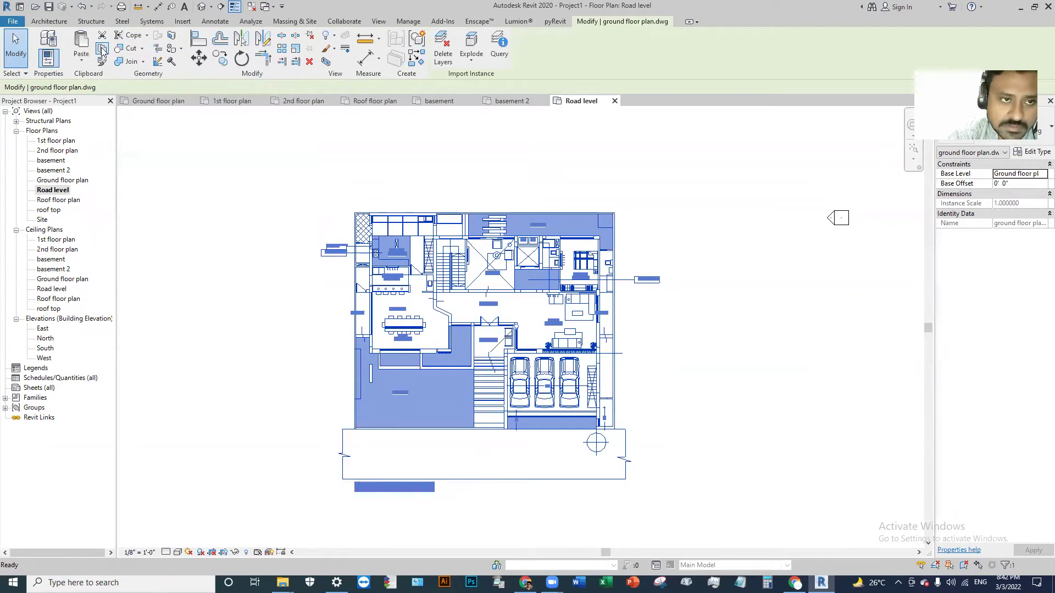
left_click(77, 62)
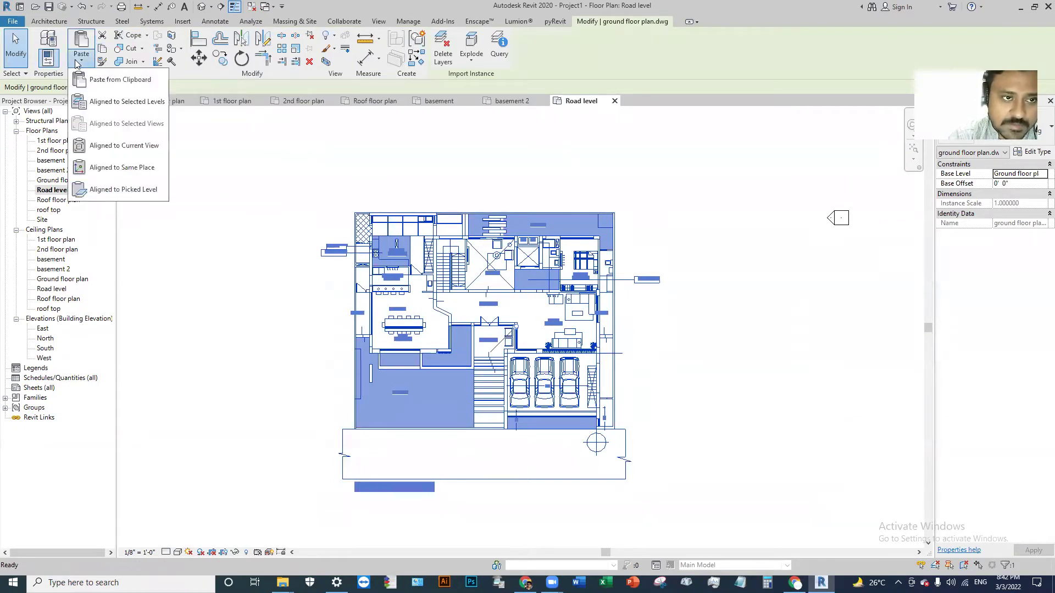
left_click(113, 102)
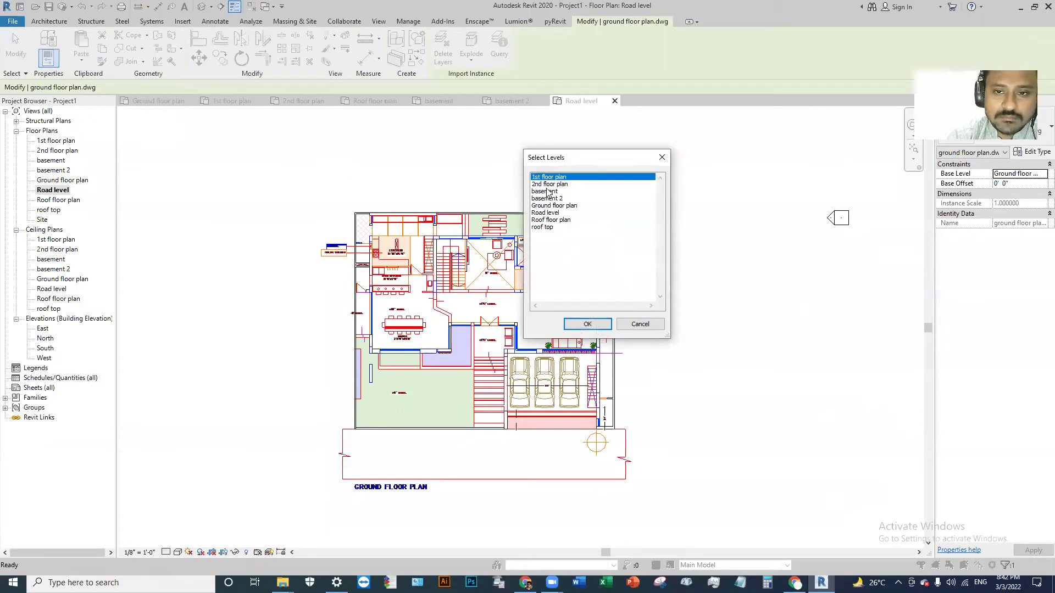
left_click(545, 213)
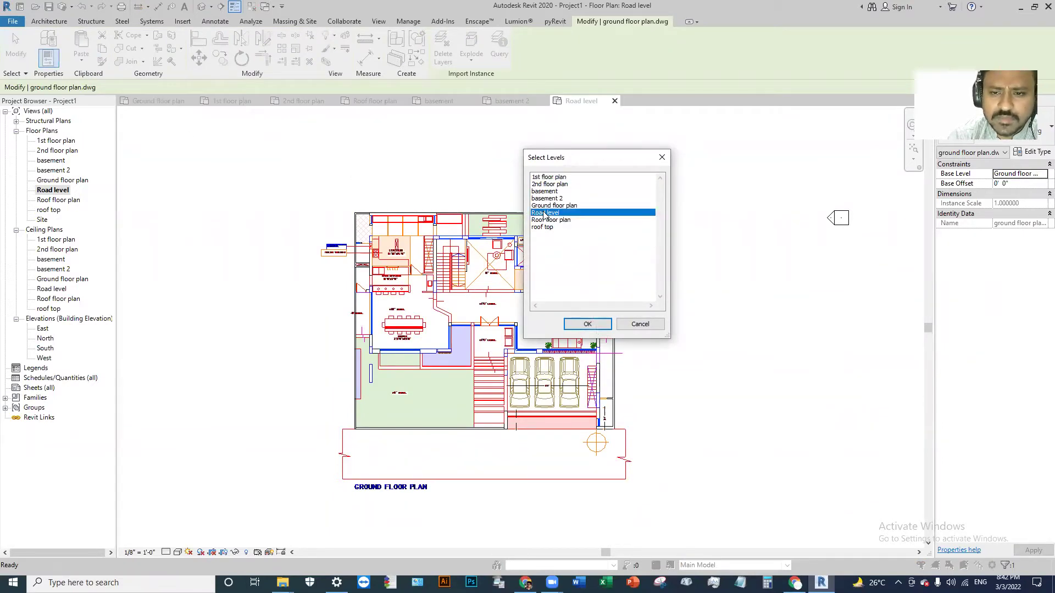
left_click(586, 324)
left_click(781, 328)
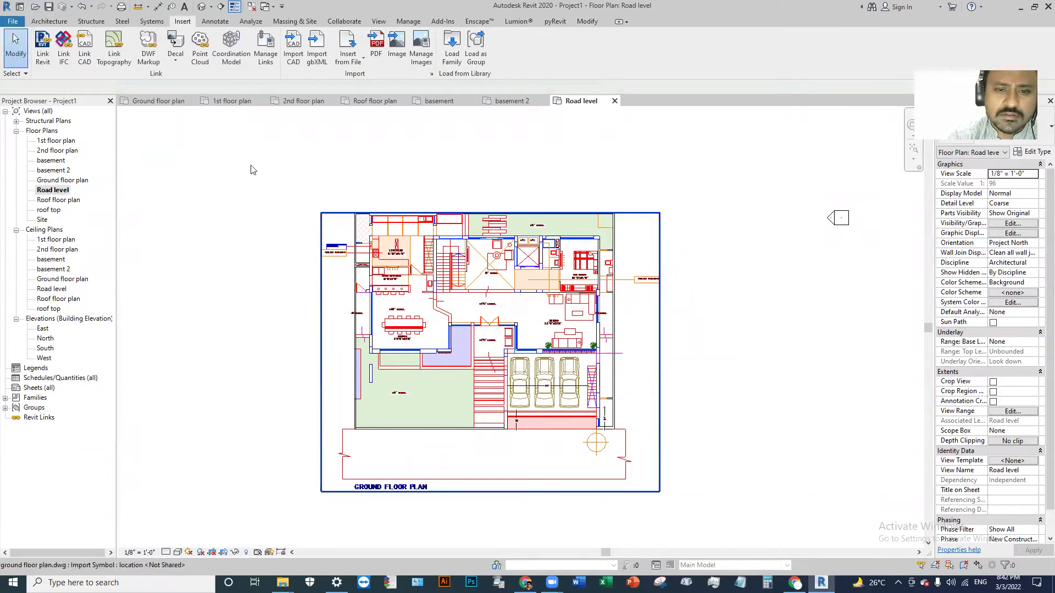
- Compare the drawing shown in the Ground floor plan view with the one shown in the Road level view
double_click(46, 182)
left_click(485, 297)
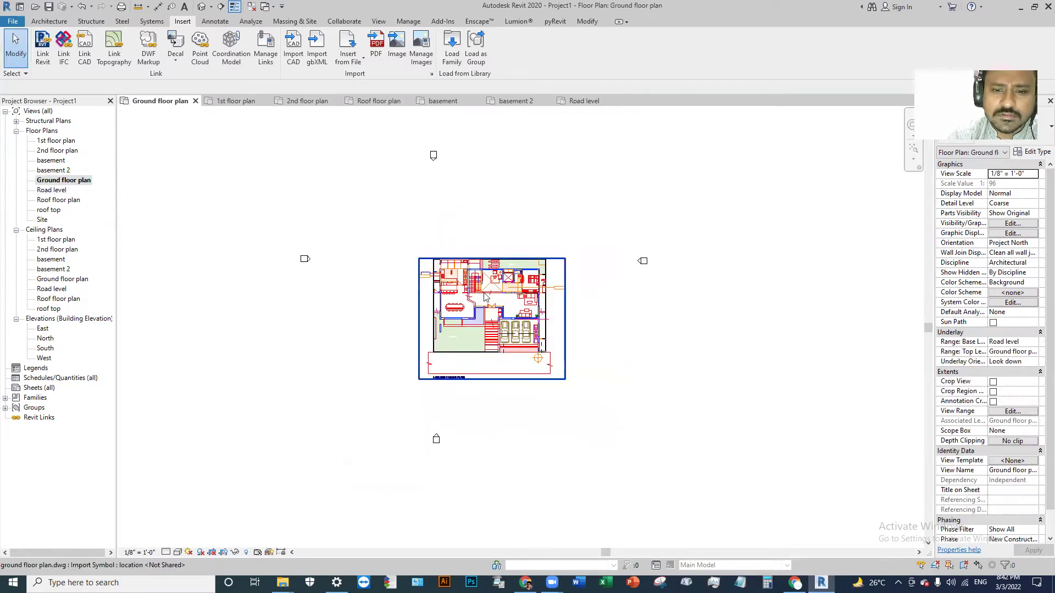
left_click(667, 342)
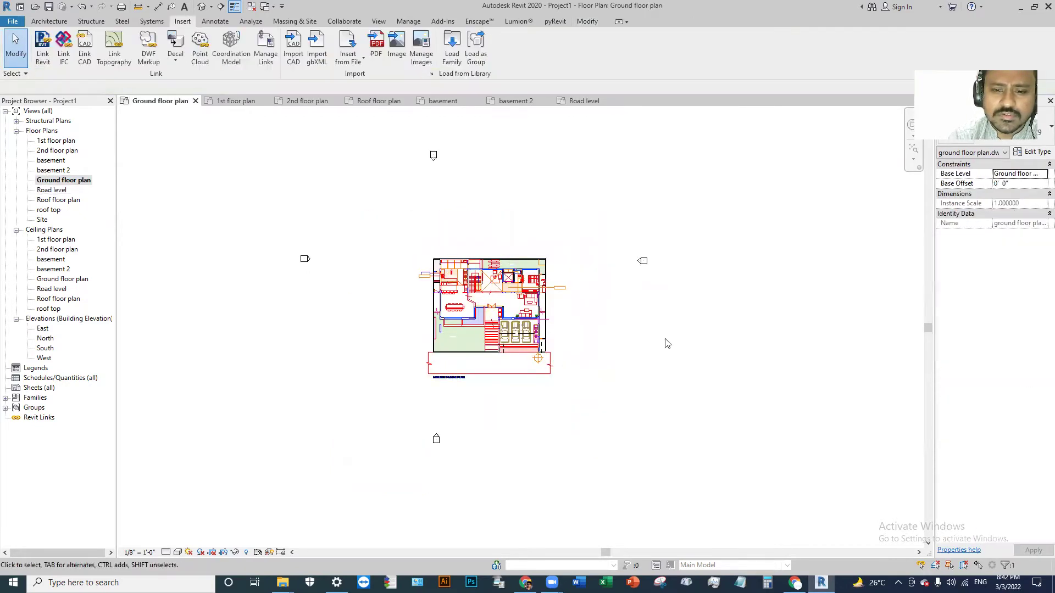
double_click(62, 190)
scroll(597, 155, "down", 2)
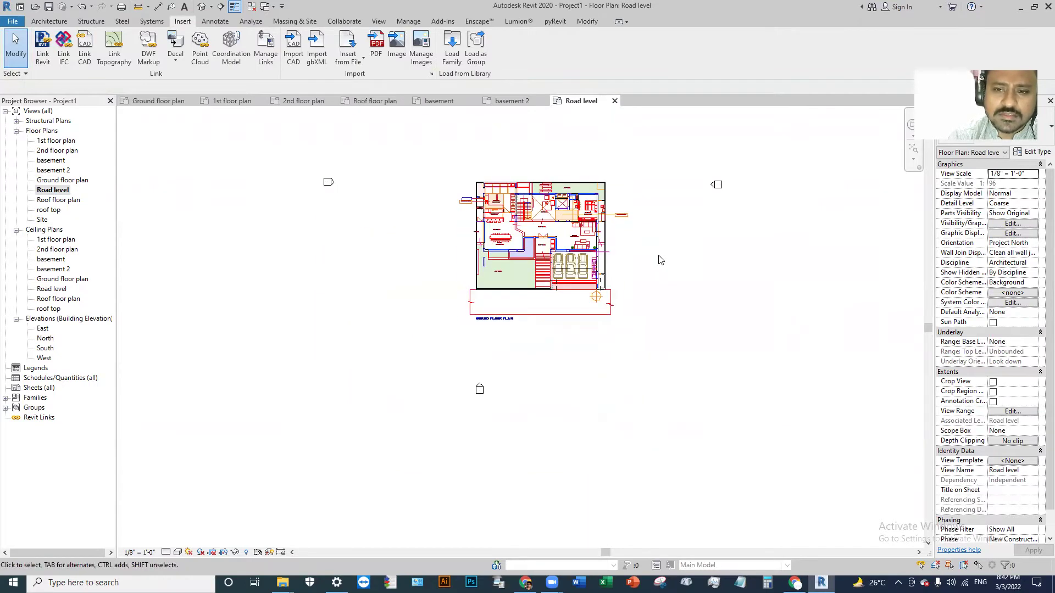
middle_click_drag(661, 260, 661, 316)
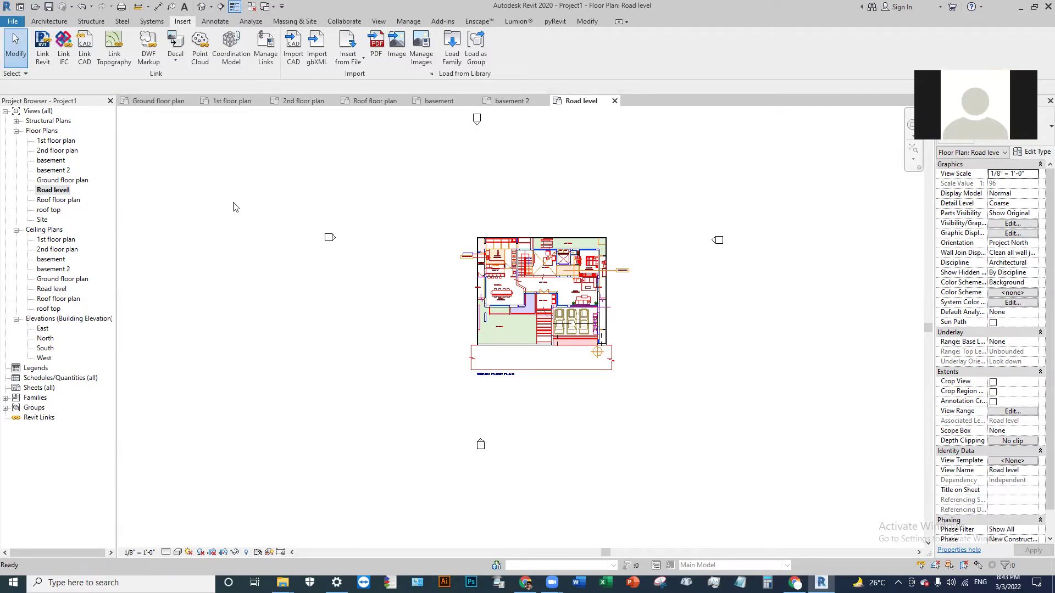
scroll(564, 257, "up", 3)
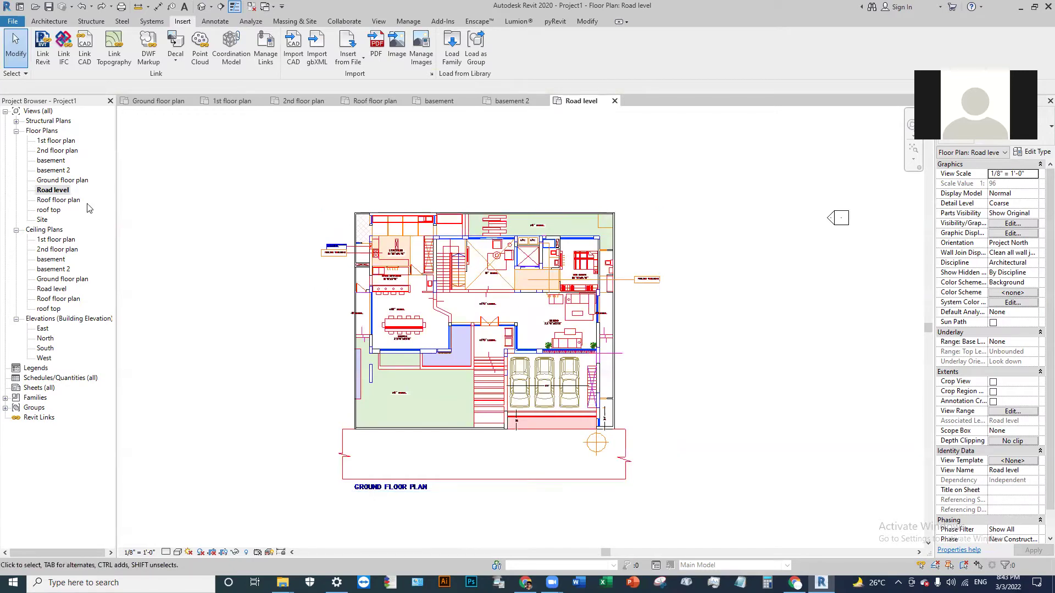
double_click(78, 182)
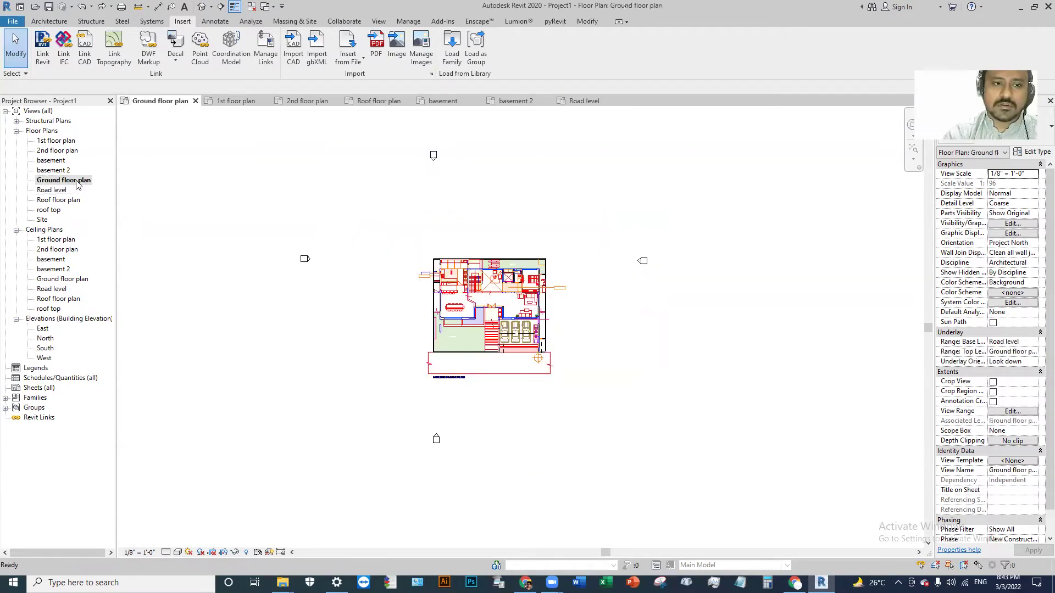
double_click(54, 191)
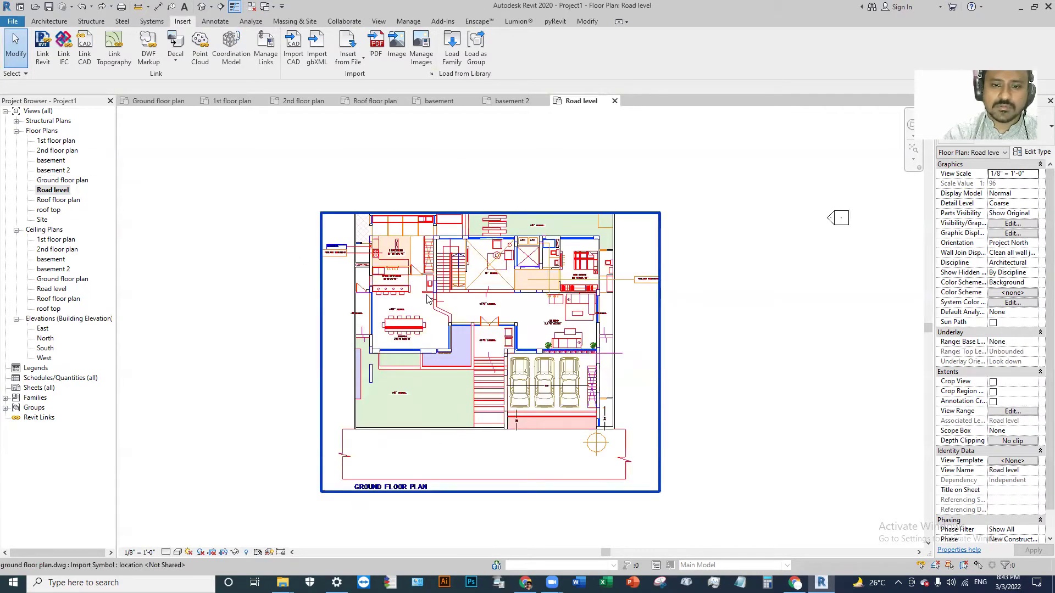
- Try to delete the ground floor plan.dwg drawing from the Road level view
left_click(427, 299)
key("Delete")
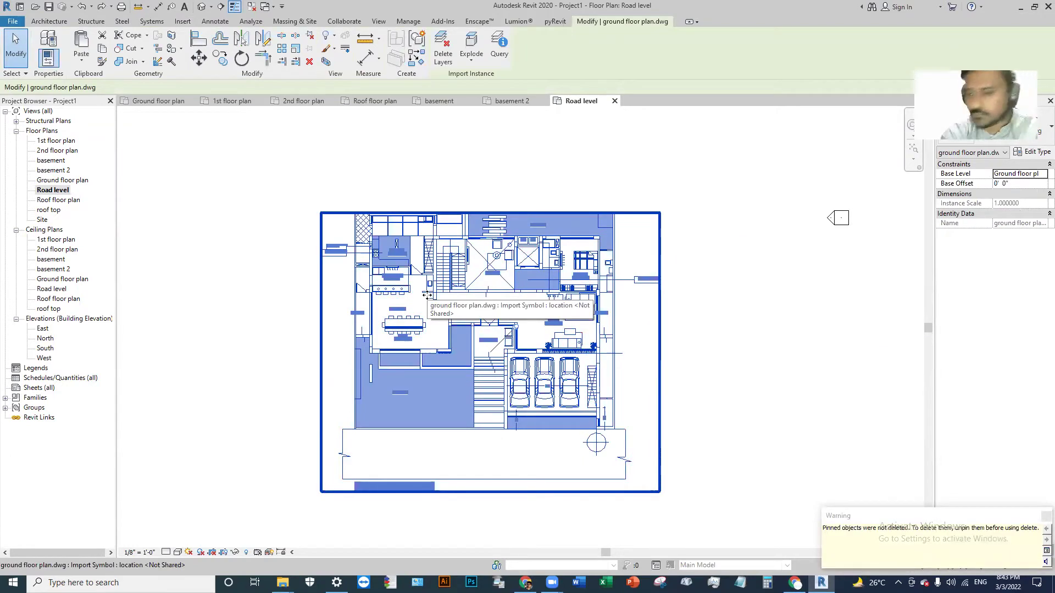
left_click(714, 310)
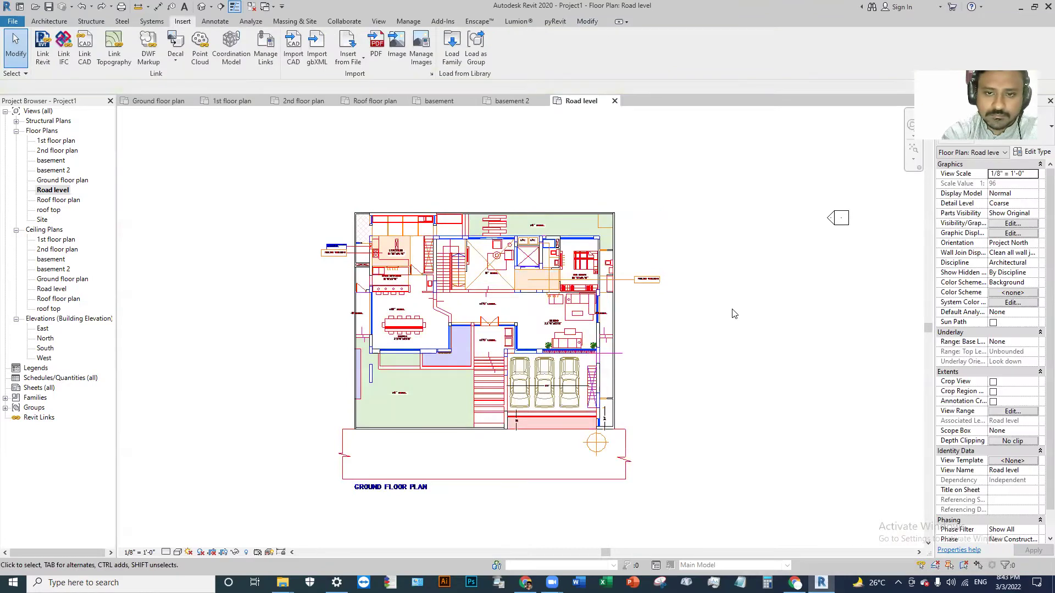
- Recheck the Ground floor plan and Road level views, then examine the level heights in the North elevation and close it
double_click(62, 181)
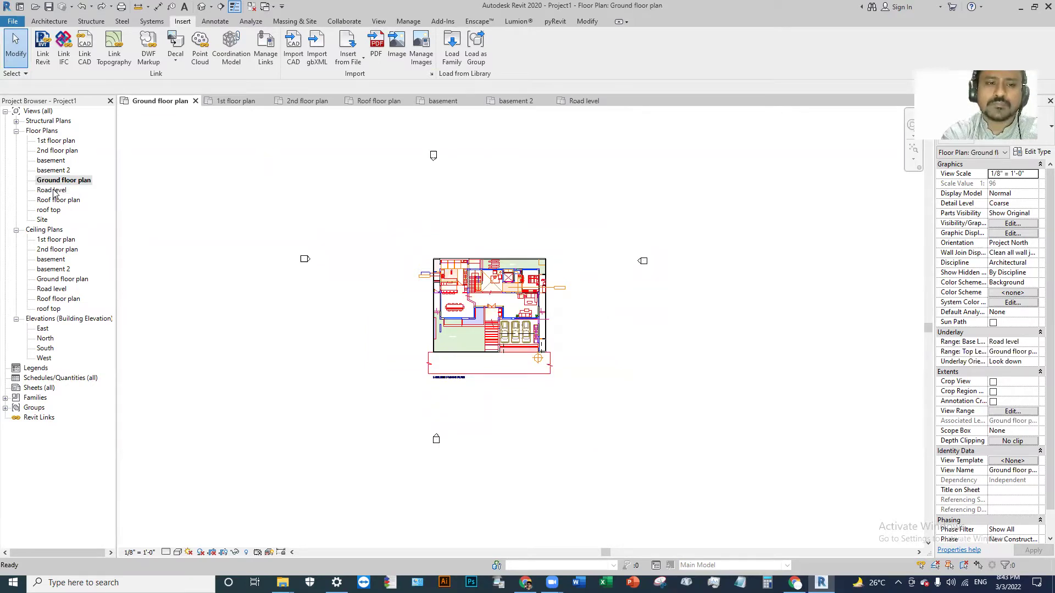
double_click(52, 191)
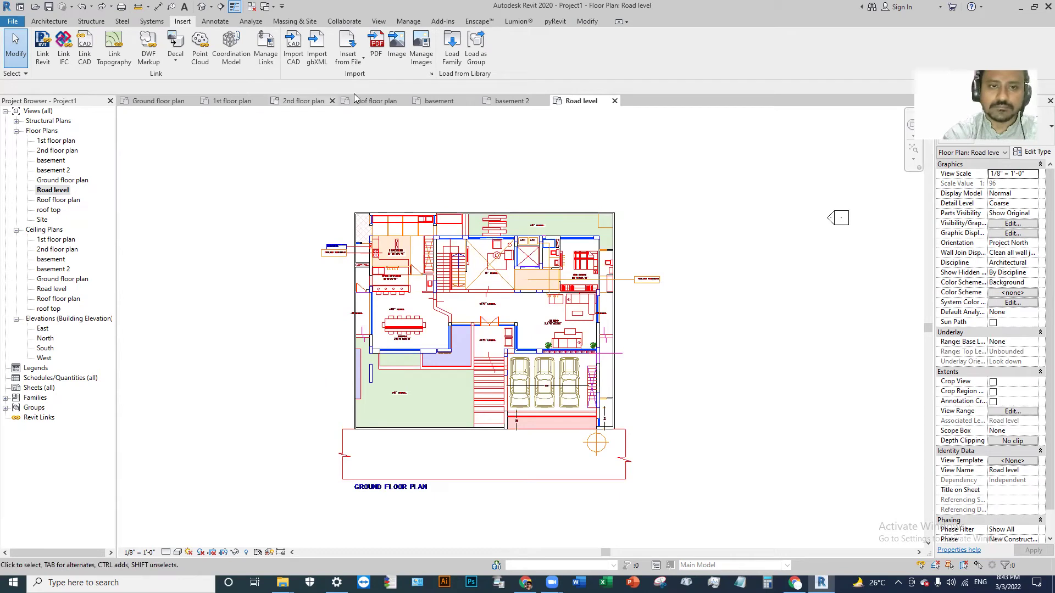
double_click(46, 339)
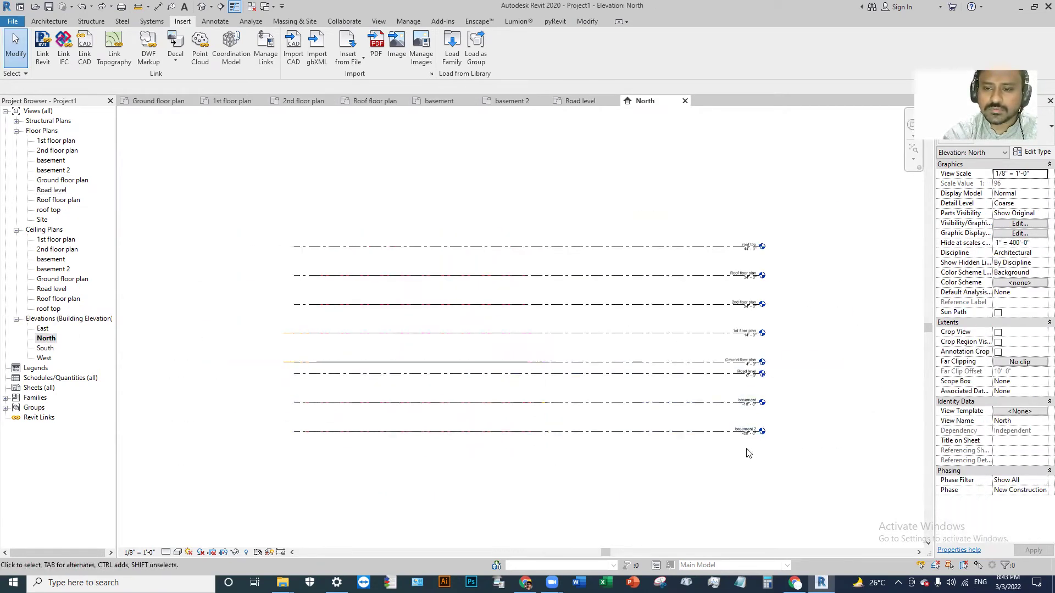
scroll(571, 434, "up", 2)
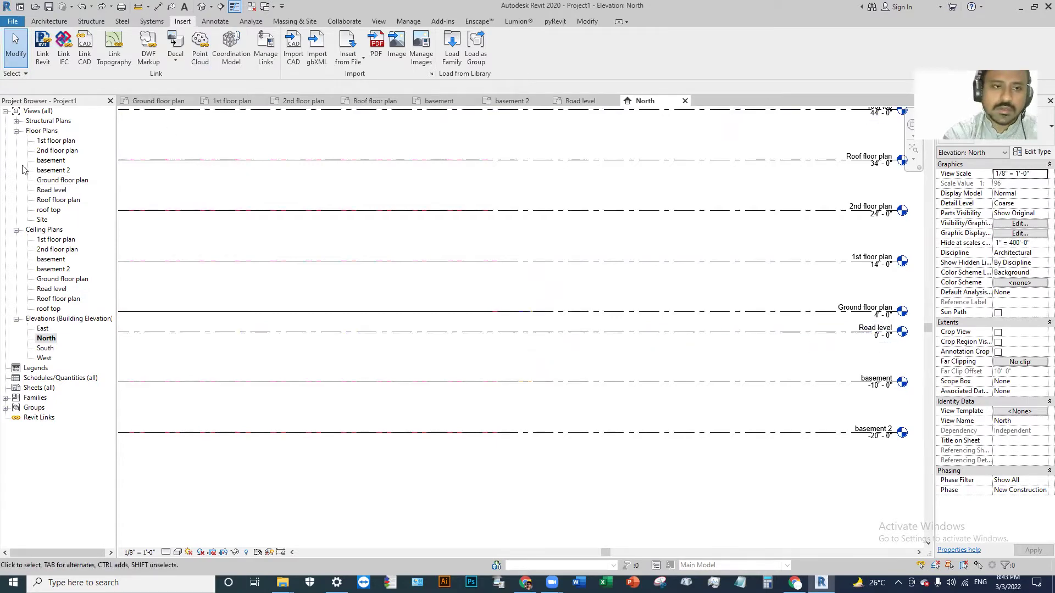
left_click(685, 101)
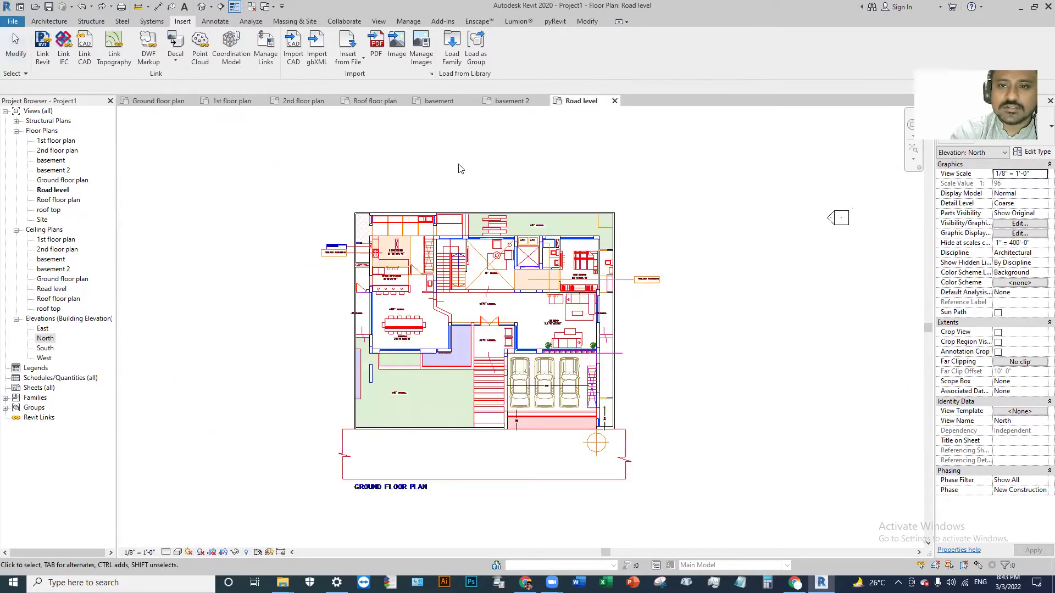
- Inspect the ground floor drawing in its own floor plan view and check it against the Road level view
double_click(57, 180)
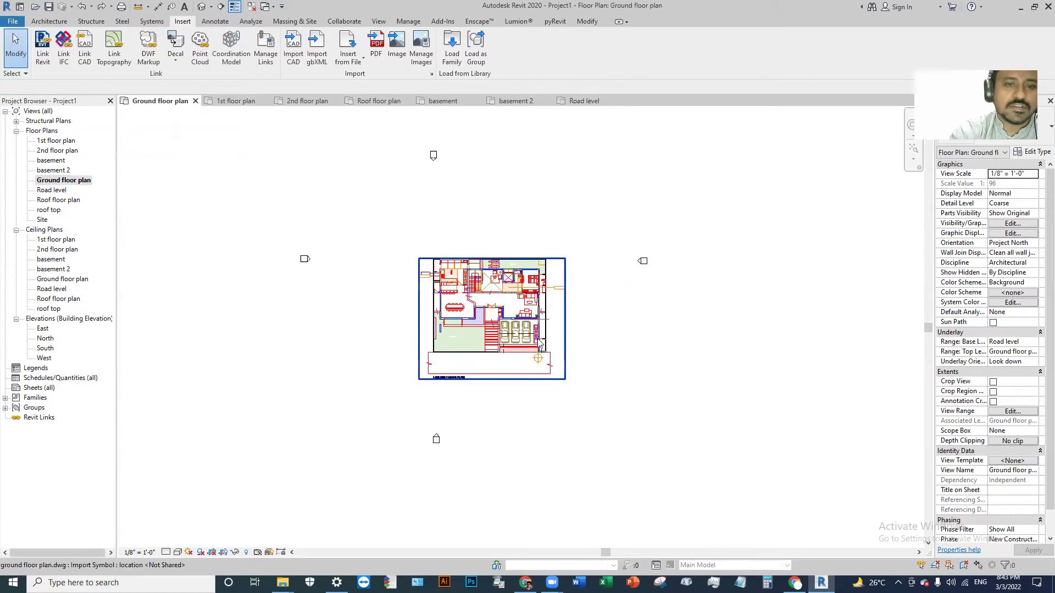
left_click(497, 324)
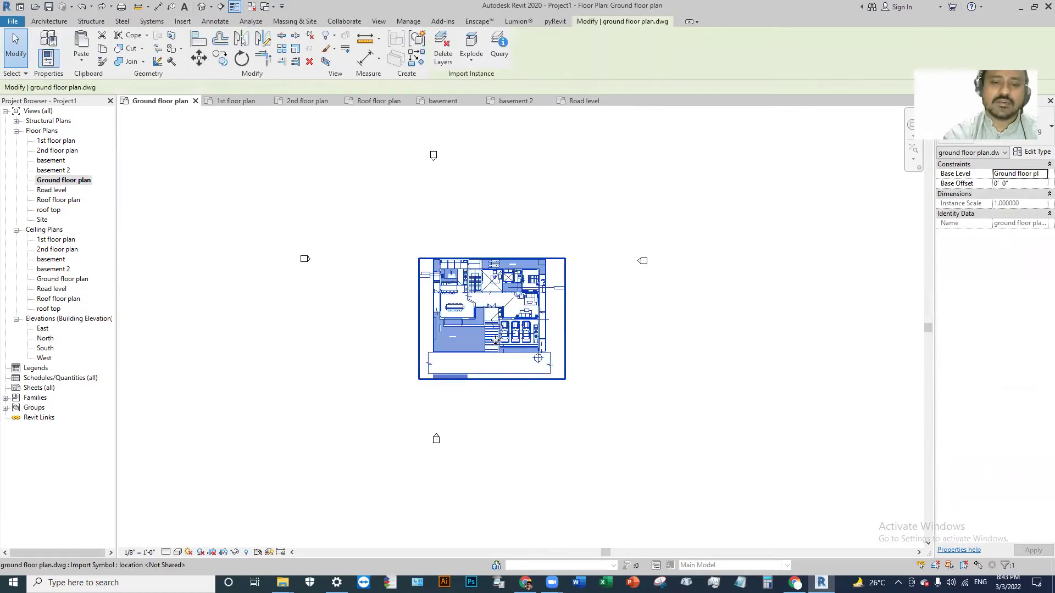
scroll(485, 308, "up", 3)
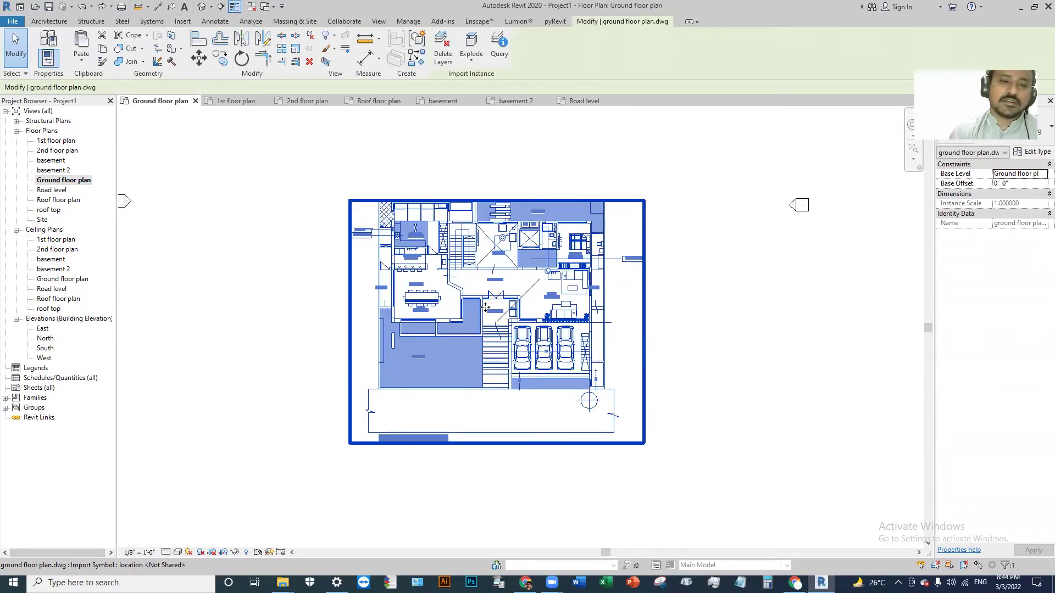
double_click(53, 190)
left_click(720, 325)
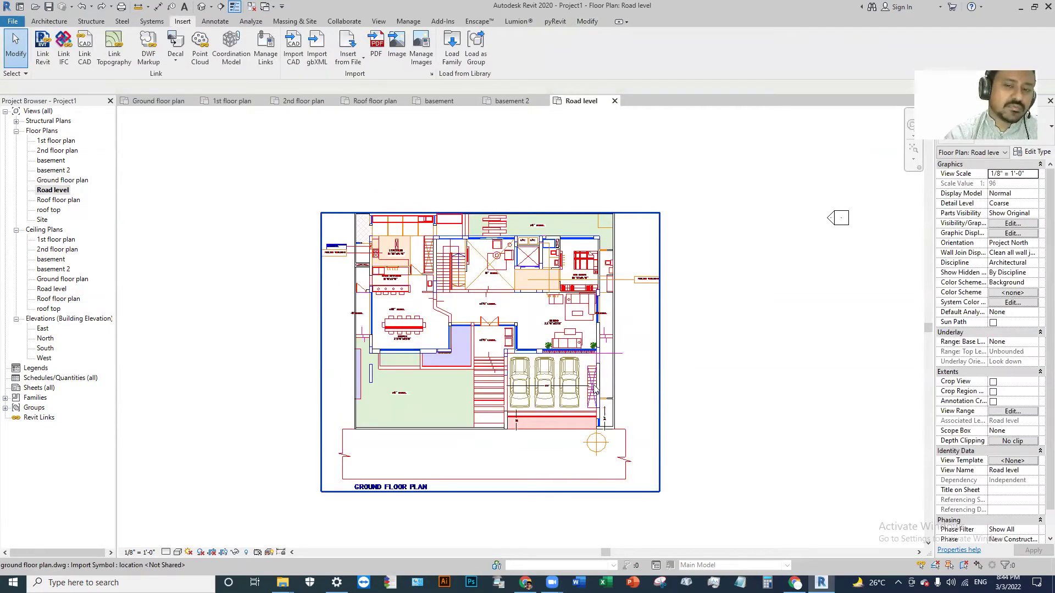
scroll(466, 325, "down", 3)
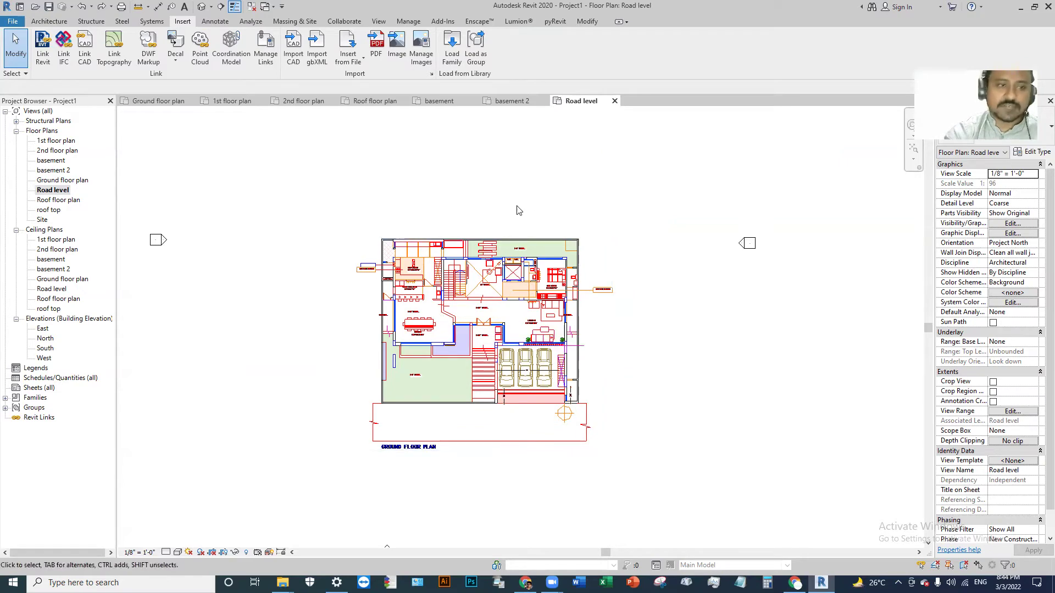
double_click(47, 182)
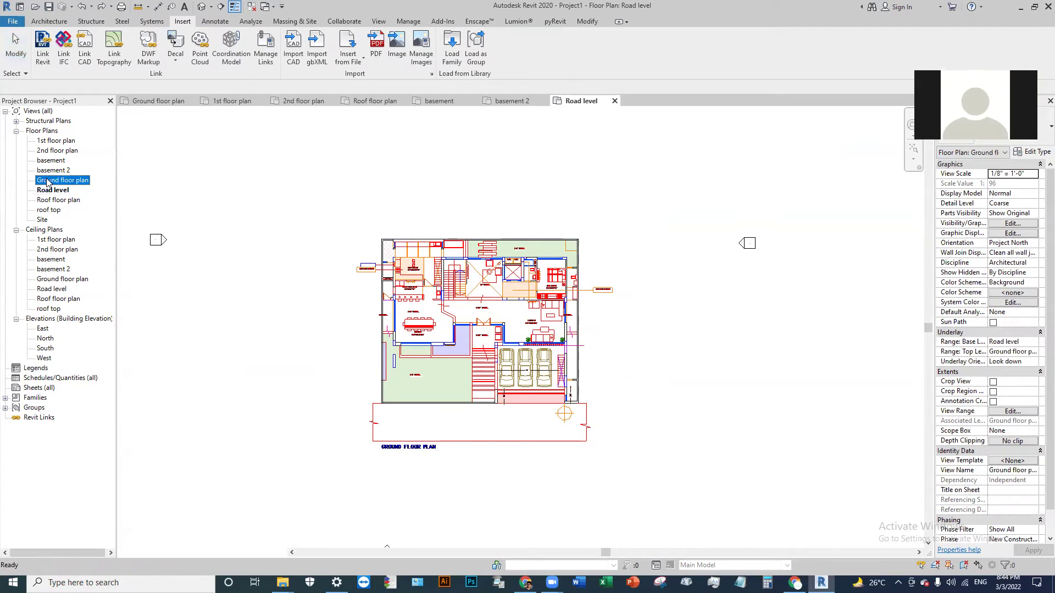
double_click(53, 190)
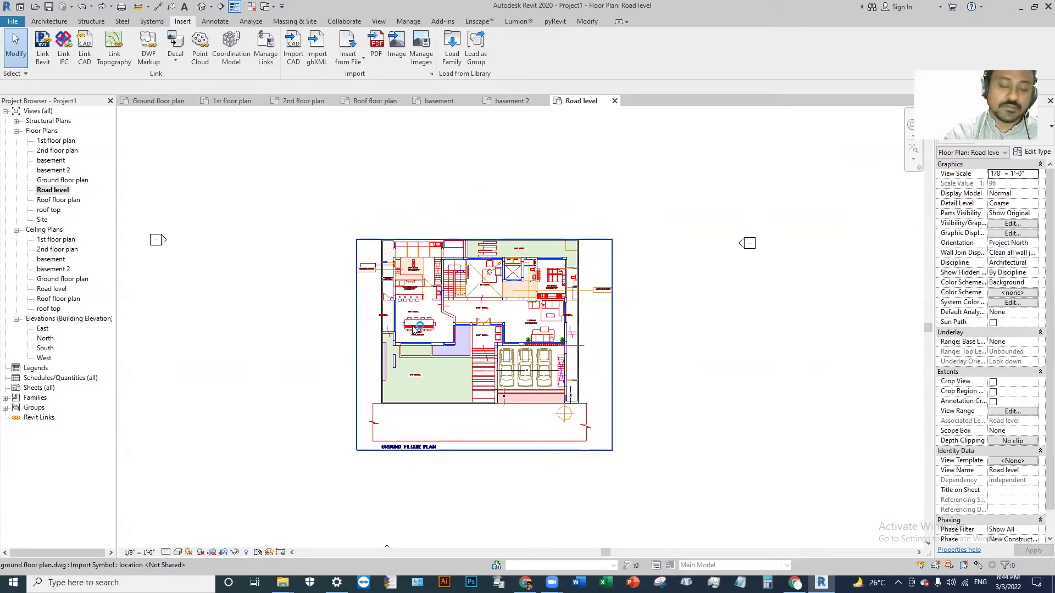
key("v")
key("r")
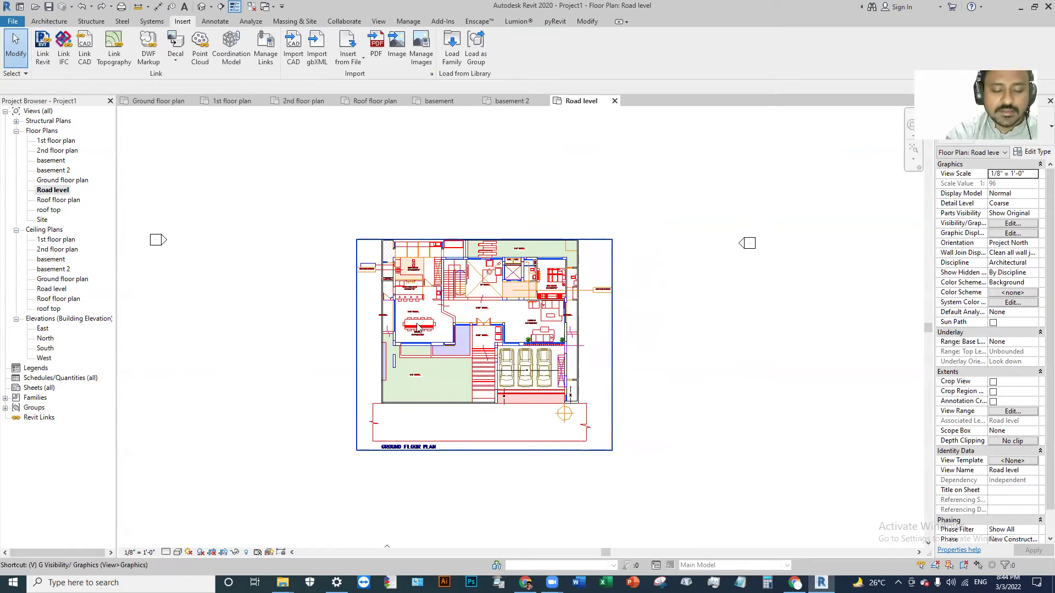
key("Return")
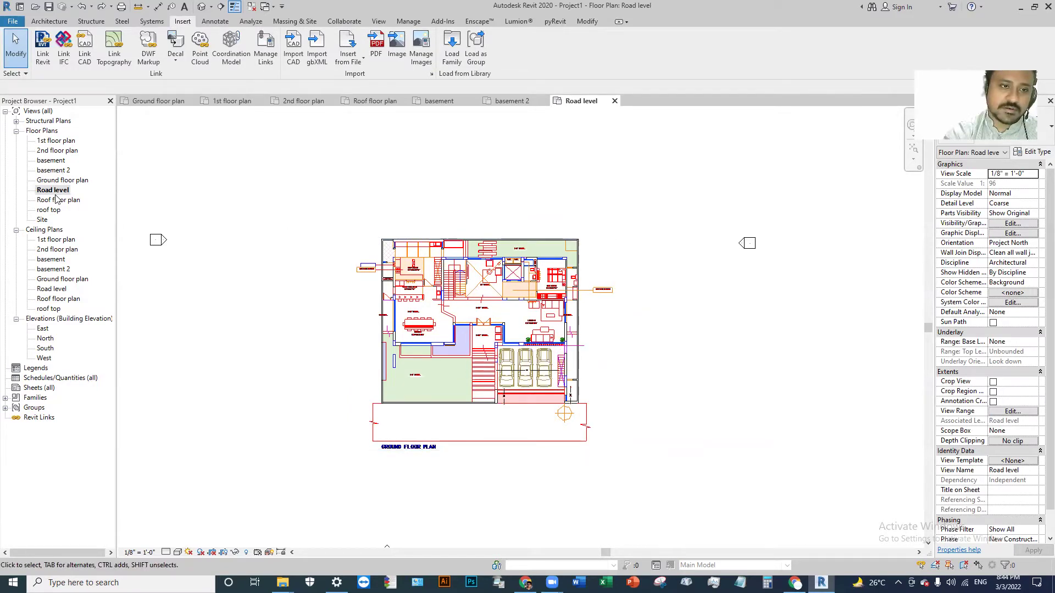
- Check the properties of the drawing in the Road level view and look at it in the Ground floor plan view again
left_click(556, 290)
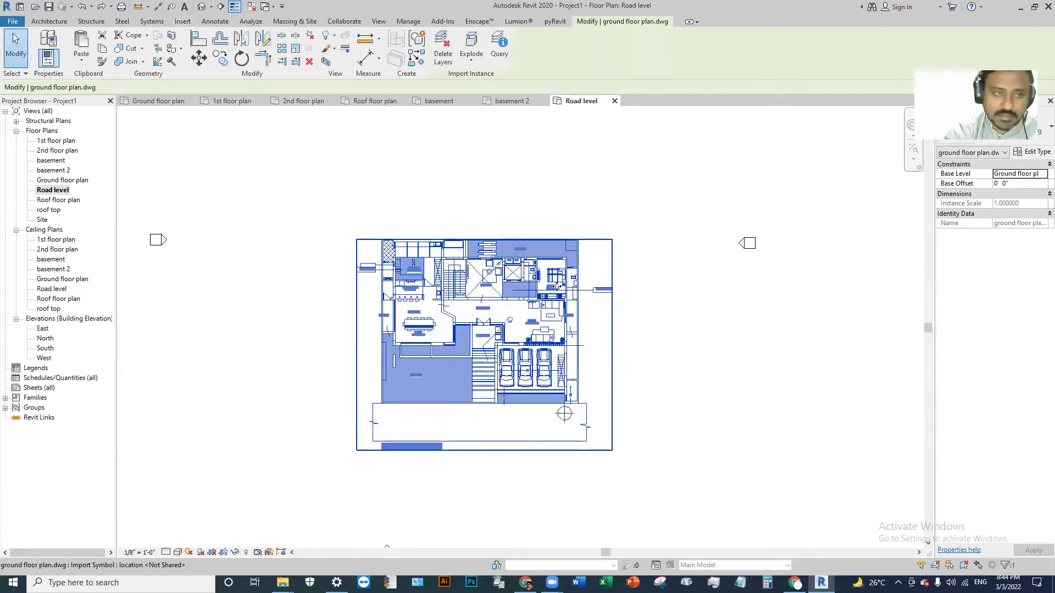
double_click(62, 181)
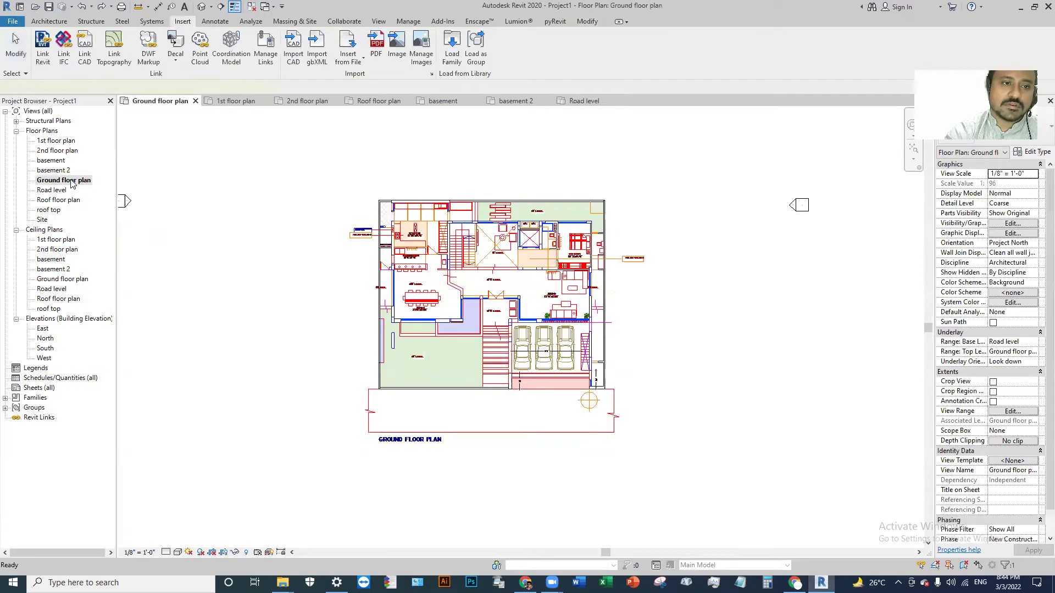
double_click(59, 190)
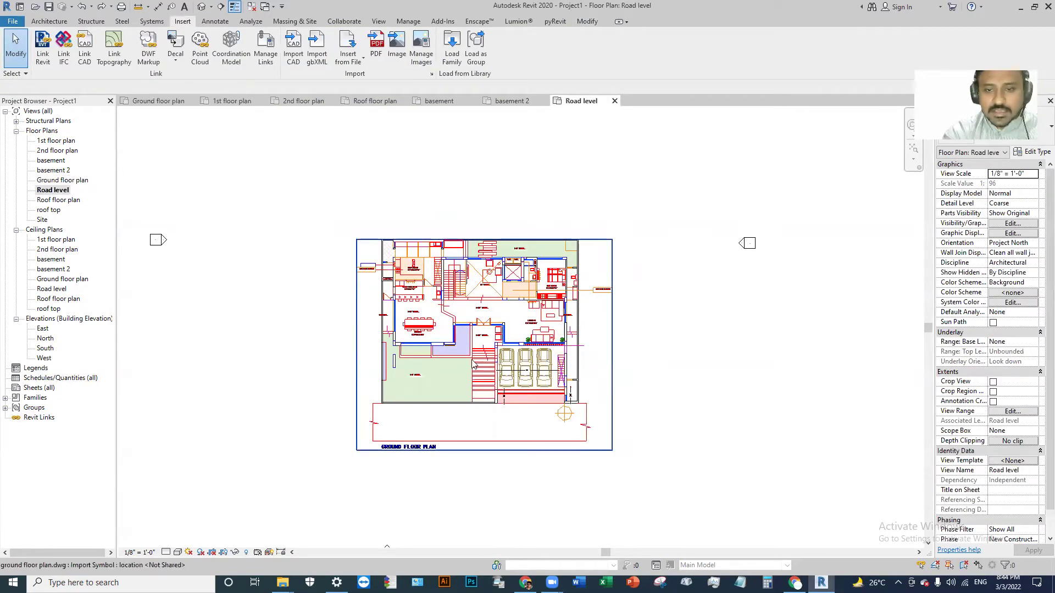
- Set the cut plane offset in the Road level view range to 1' 0"
key("v")
key("r")
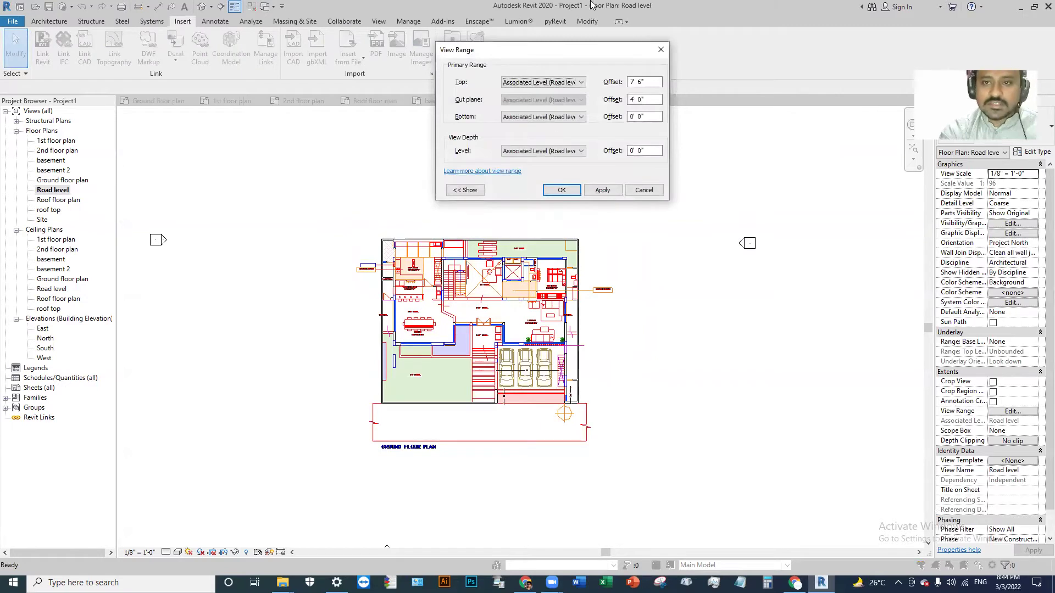
left_click_drag(789, 52, 789, 50)
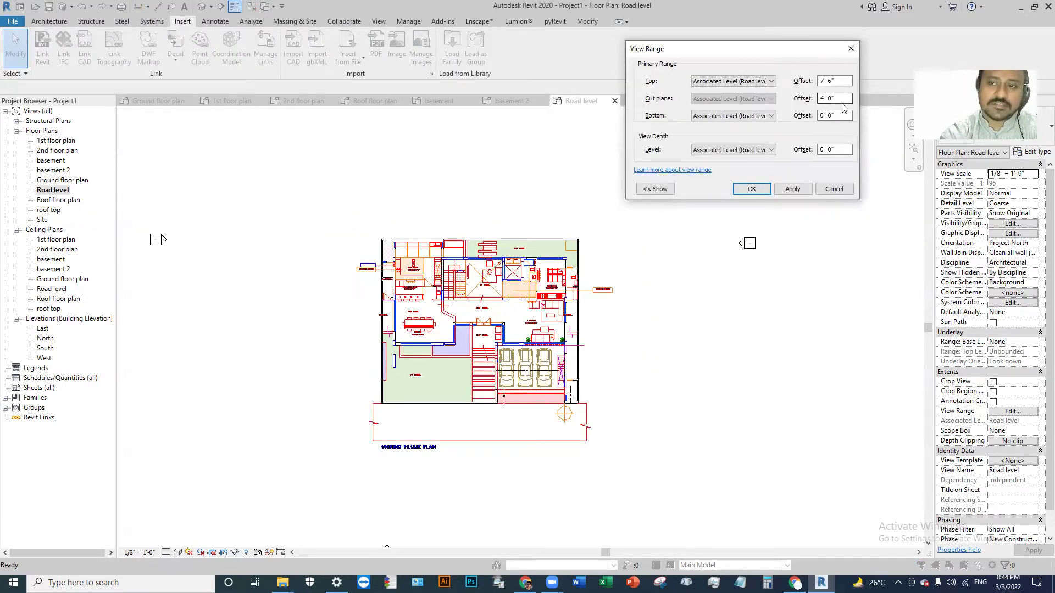
left_click_drag(849, 99, 785, 103)
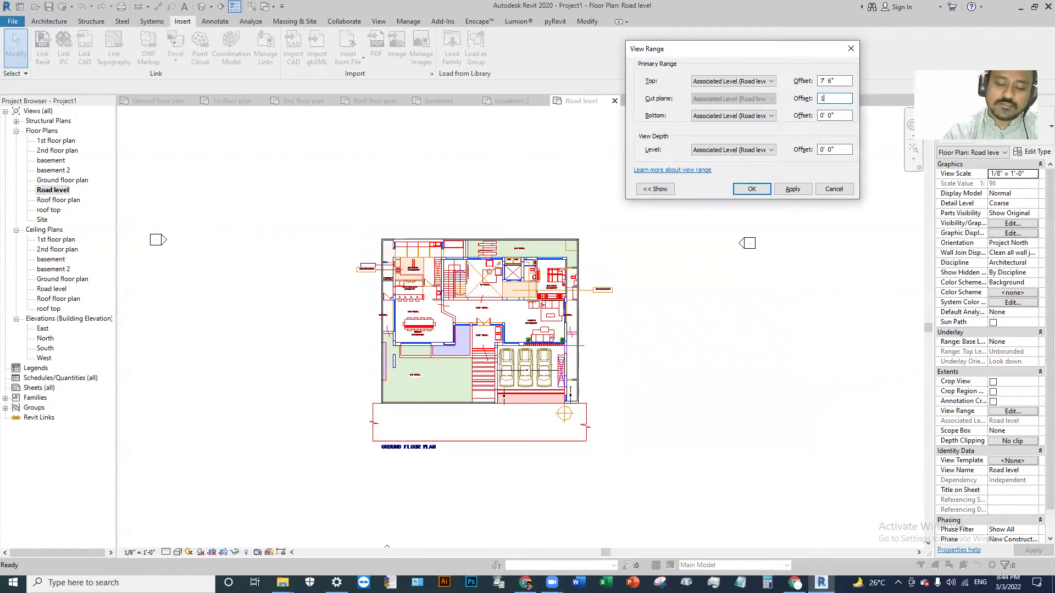
key("Return")
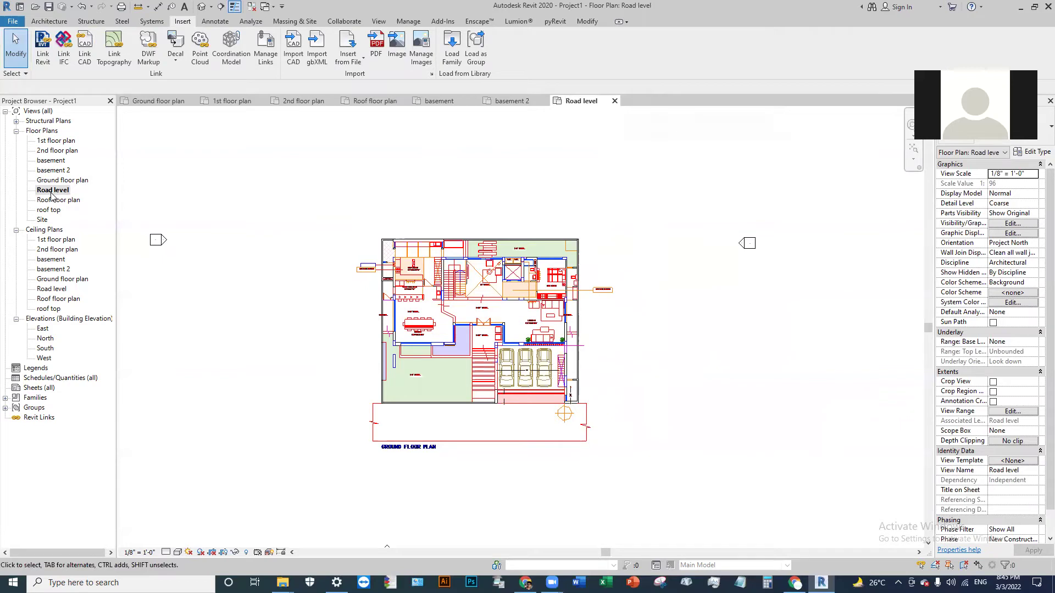
- Set the top offset in the Road level view range to 3' 0"
key("v")
key("r")
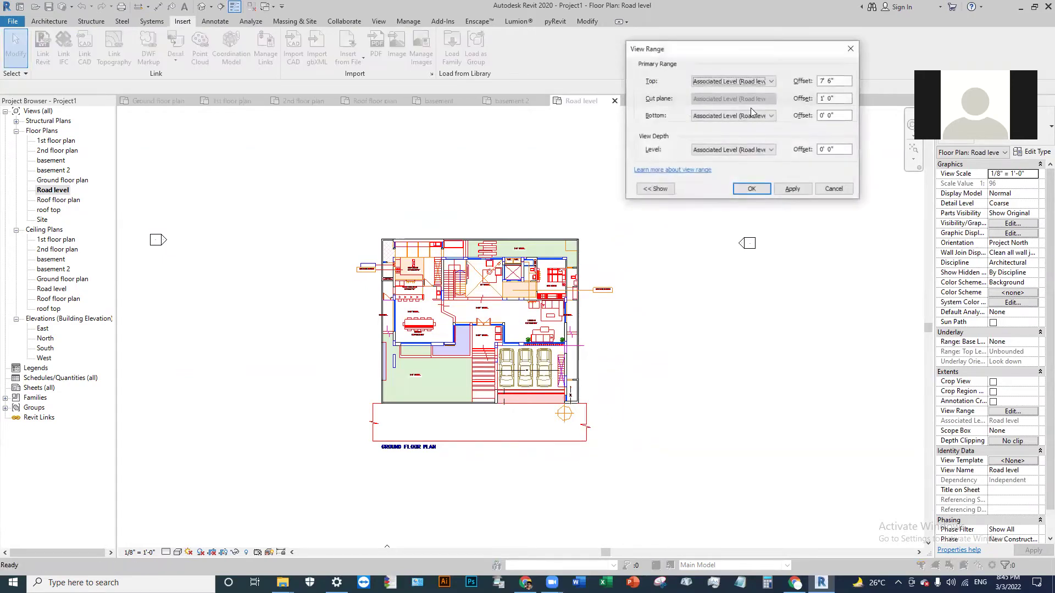
left_click_drag(836, 81, 803, 82)
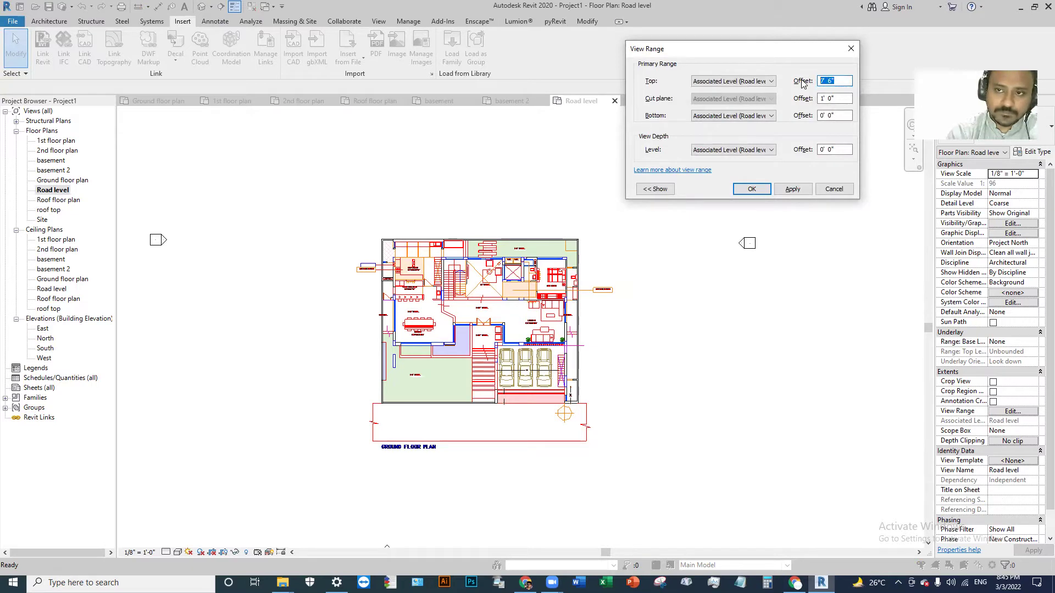
type("3")
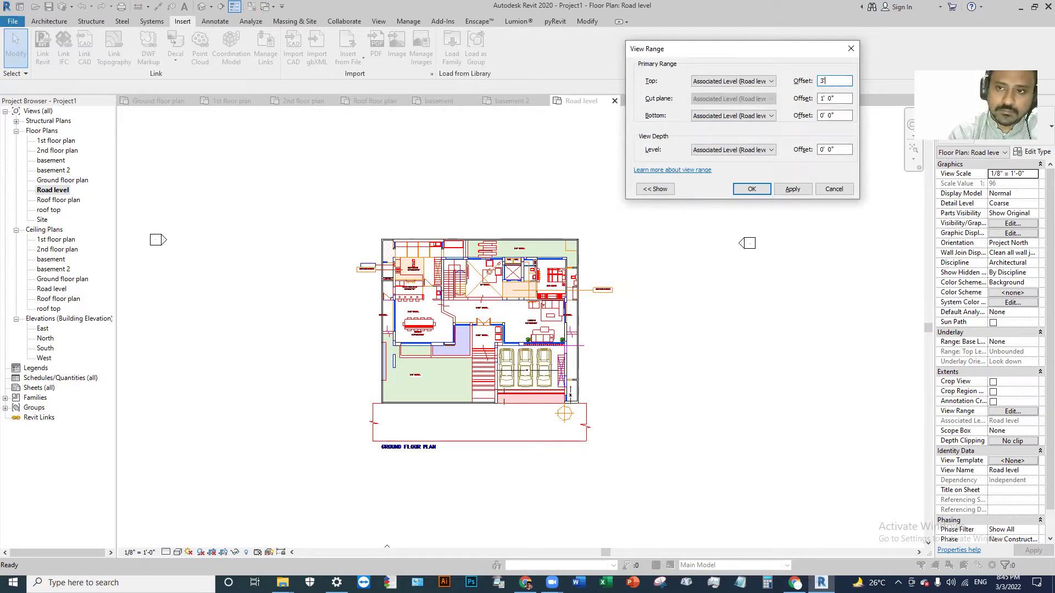
key("Tab")
key("Tab")
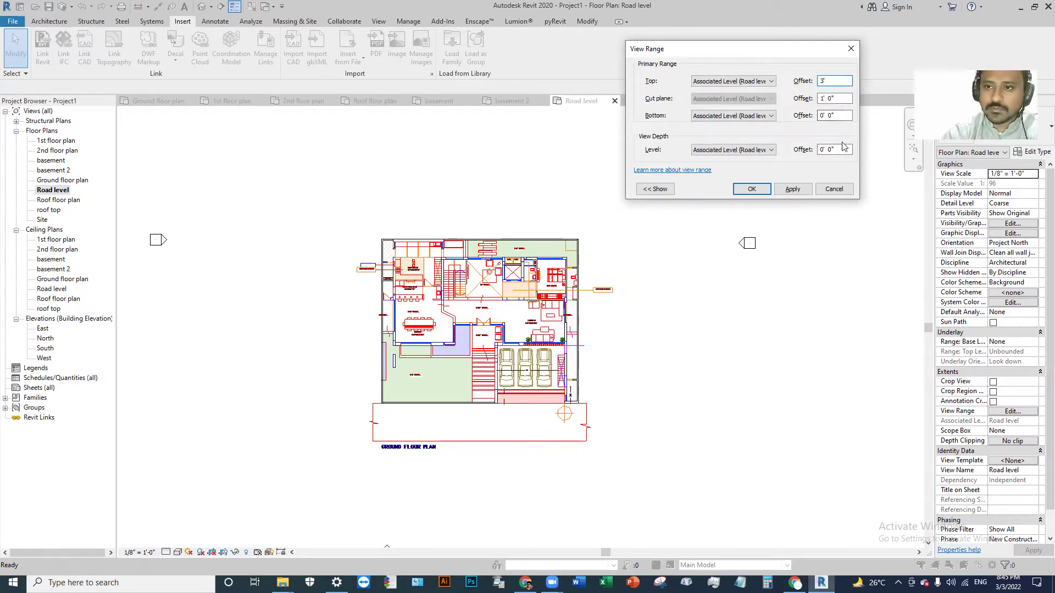
left_click(789, 190)
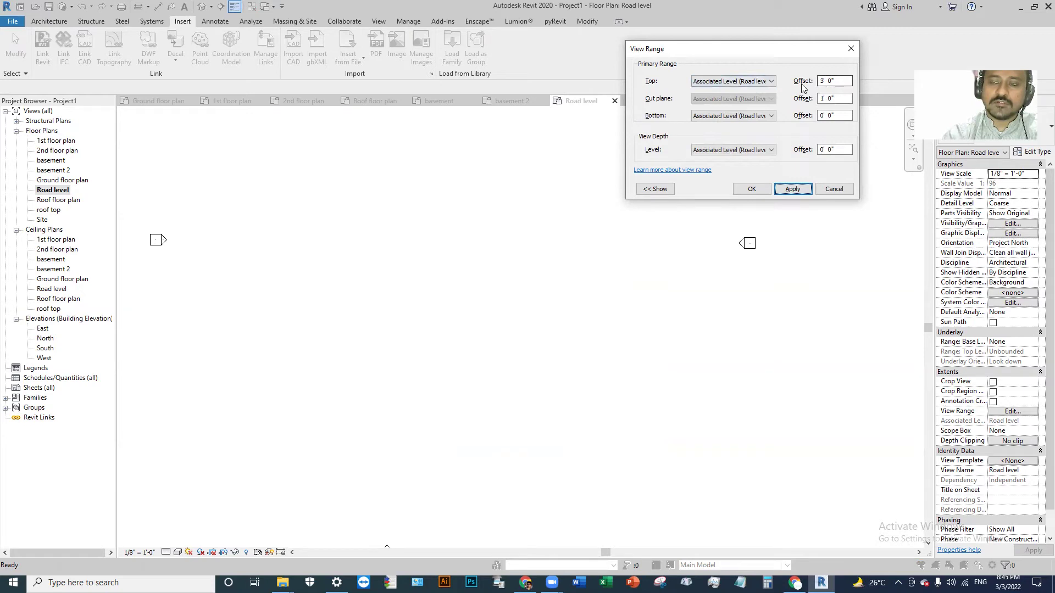
left_click(750, 189)
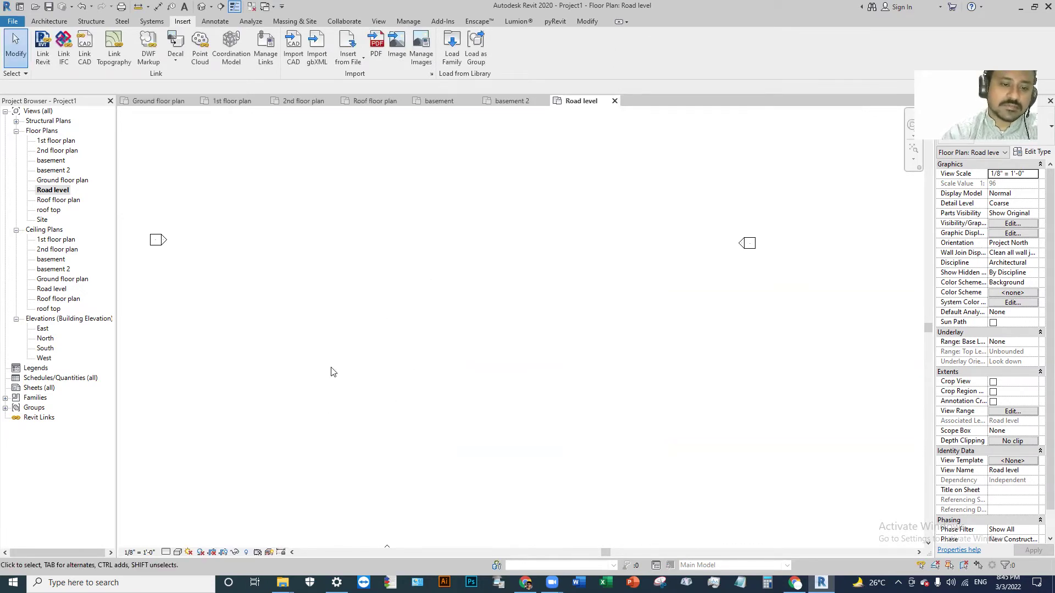
- Examine the level heights in the North elevation and compare the Road level view with the Ground floor plan view
double_click(45, 339)
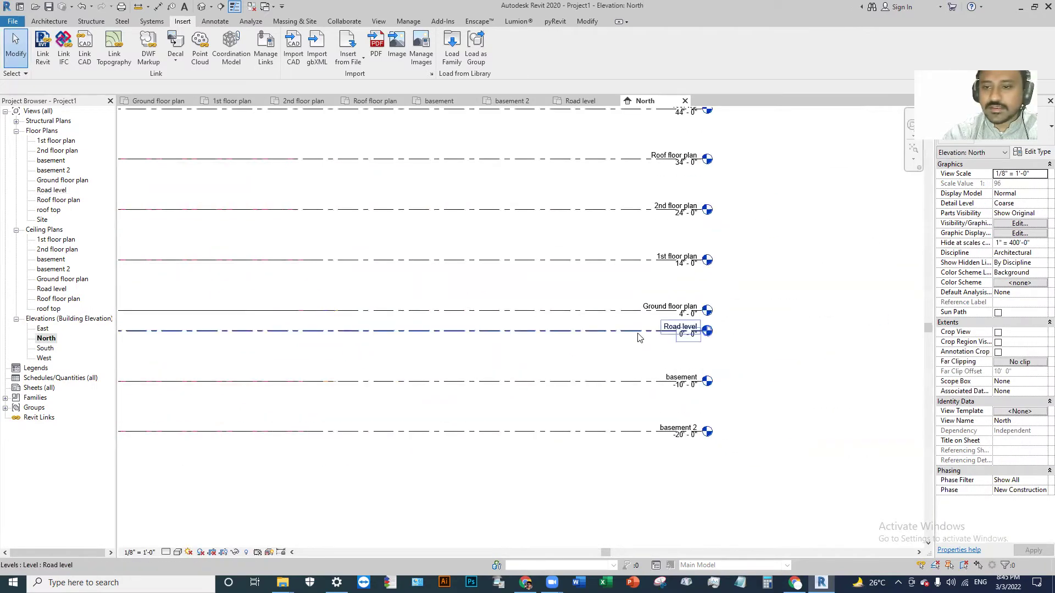
scroll(639, 337, "up", 2)
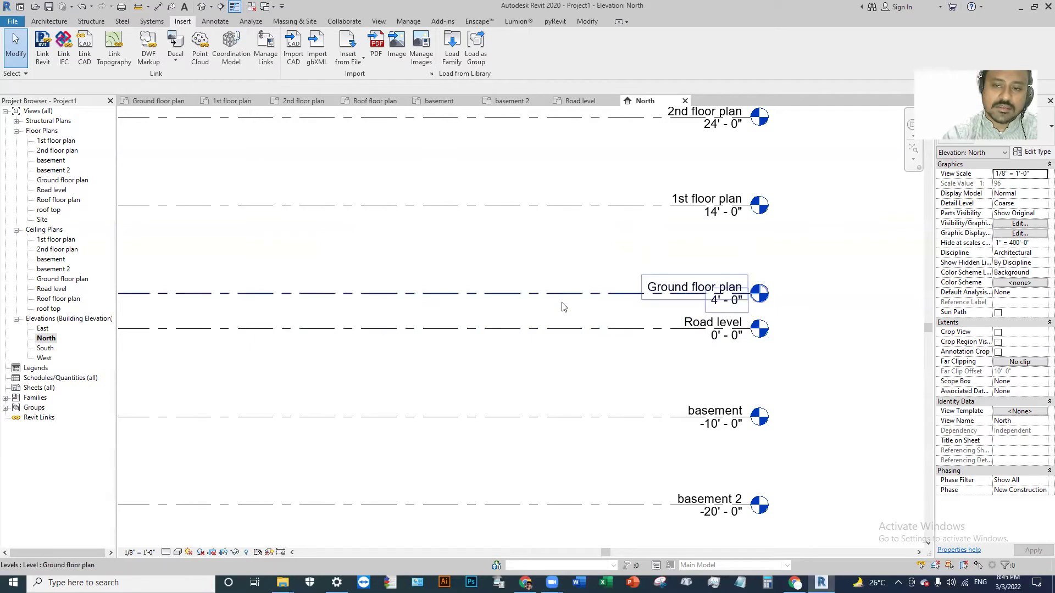
middle_click_drag(483, 295, 774, 312)
scroll(390, 337, "down", 2)
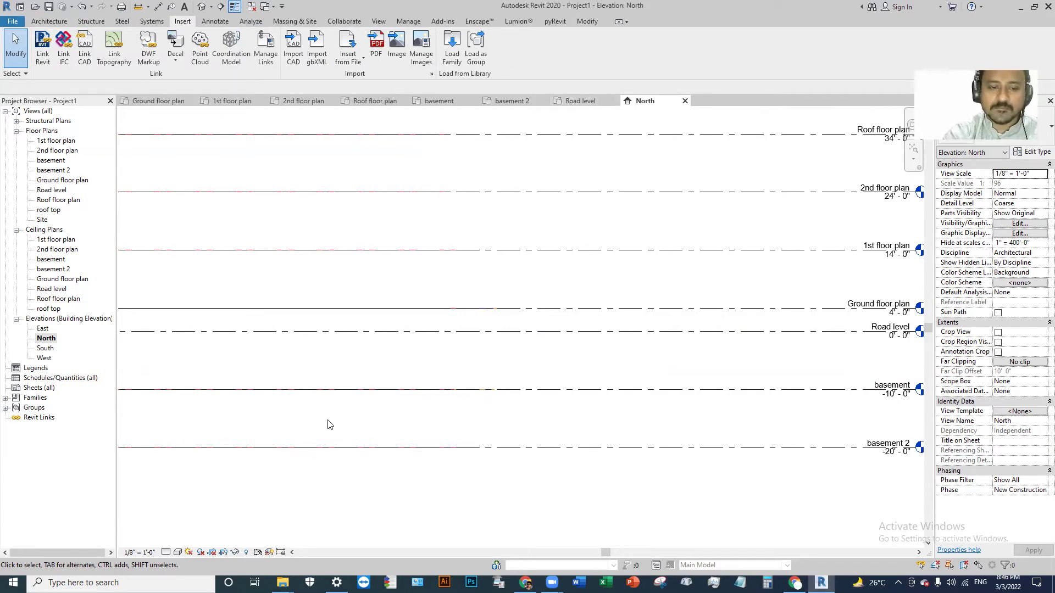
scroll(549, 373, "down", 3)
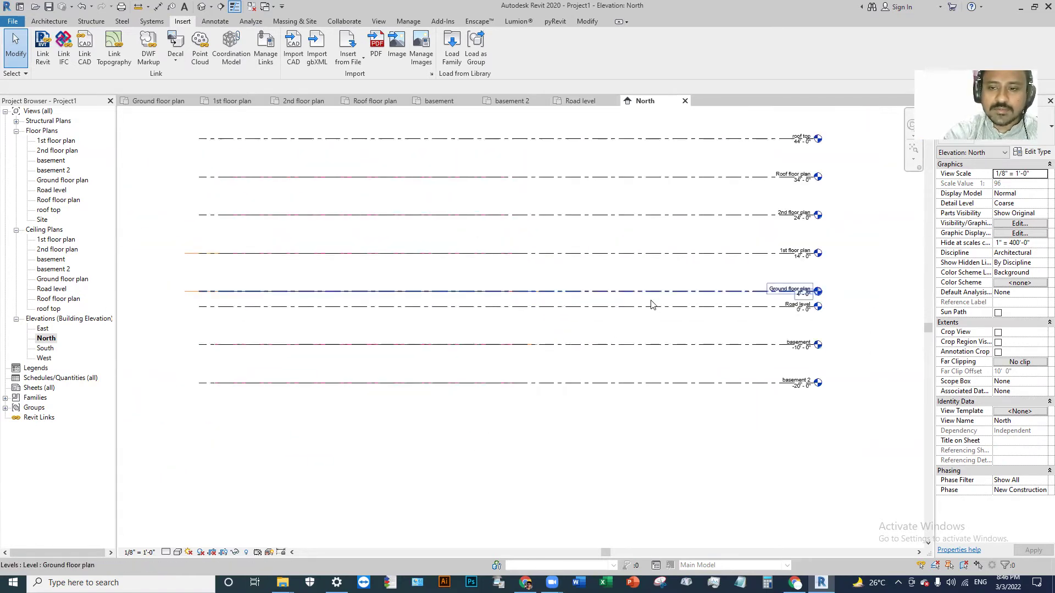
scroll(725, 318, "up", 2)
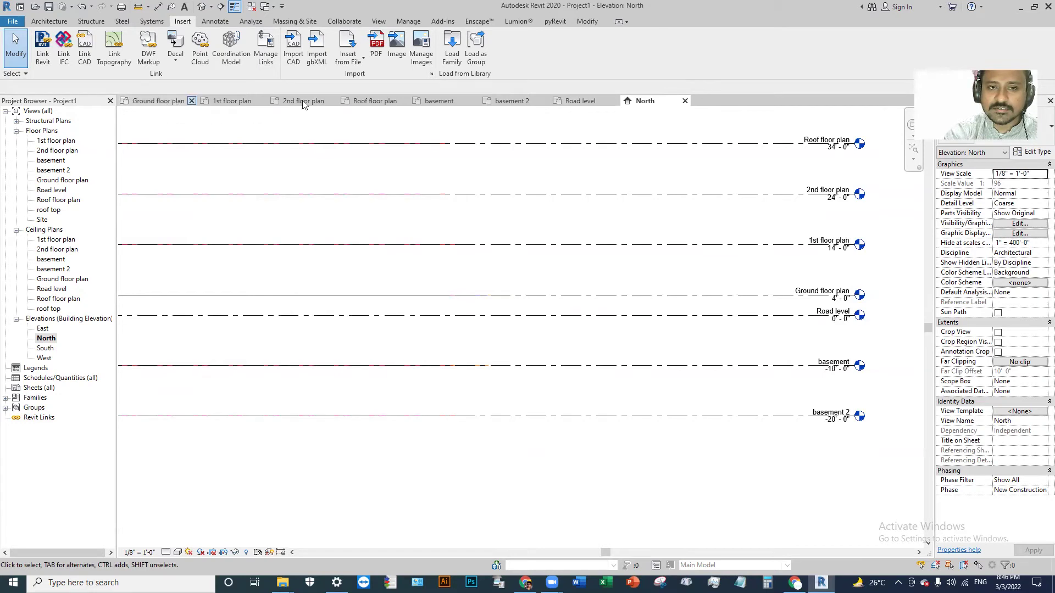
left_click(582, 101)
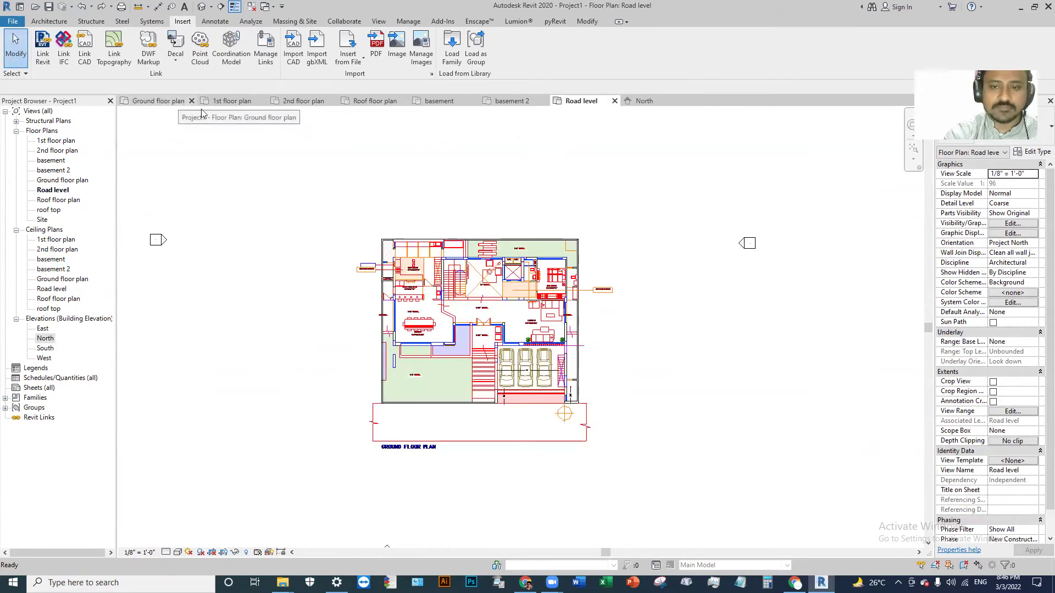
left_click(153, 100)
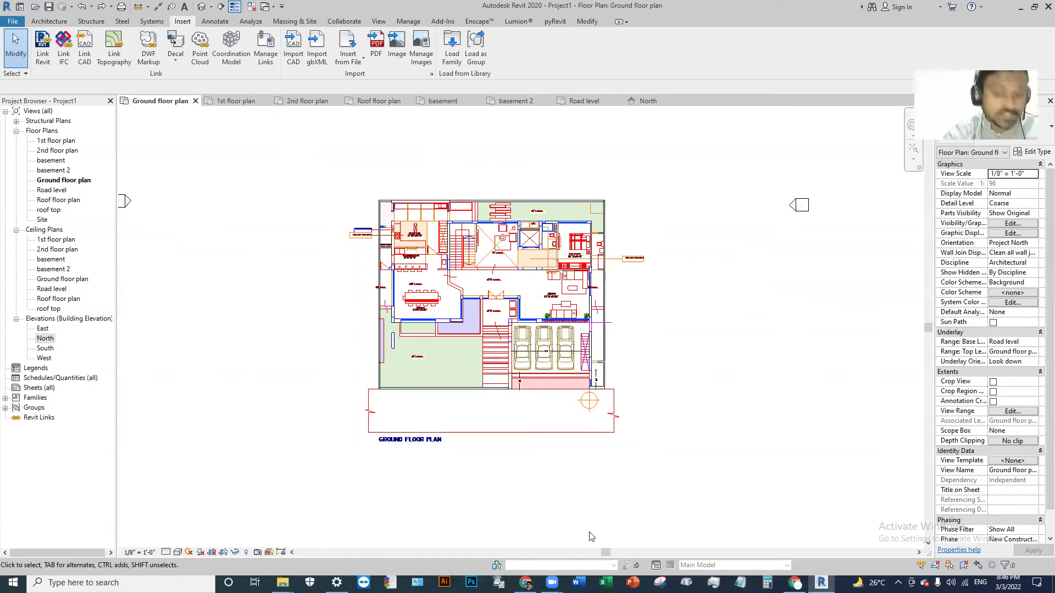
- Open the default 3D view and examine from several angles how the imported floor drawings sit on their levels
left_click(235, 7)
left_click(202, 7)
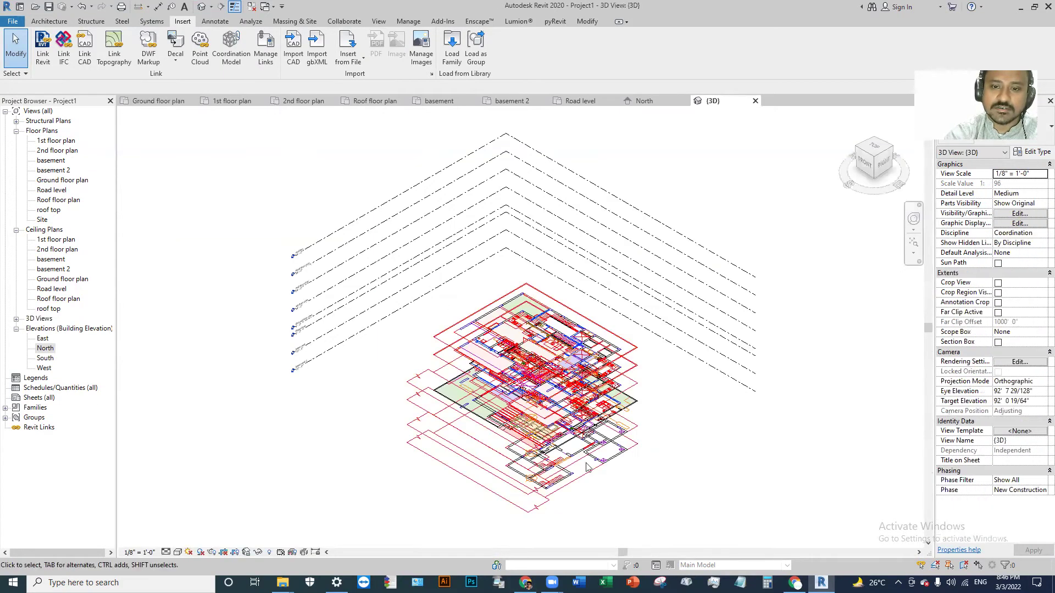
middle_click_drag(601, 465, 376, 419, "shift")
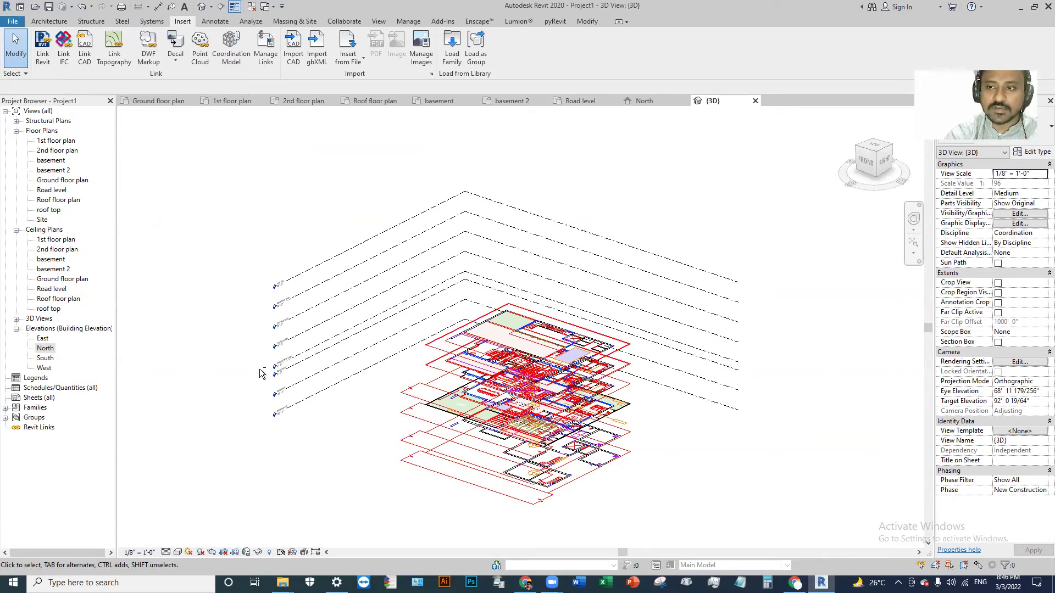
middle_click_drag(209, 356, 490, 273, "shift")
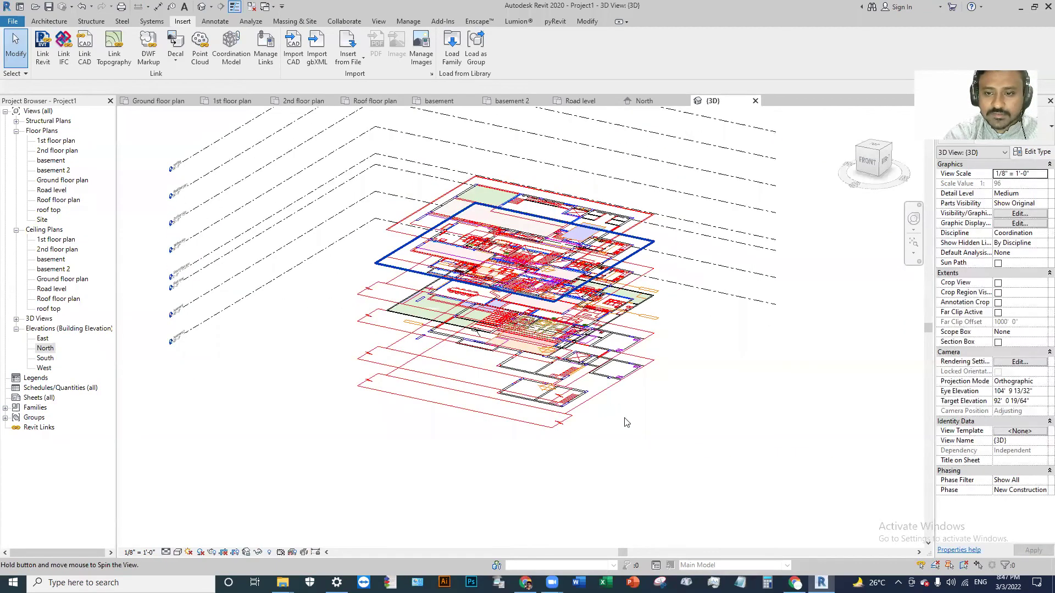
middle_click_drag(589, 285, 680, 242, "shift")
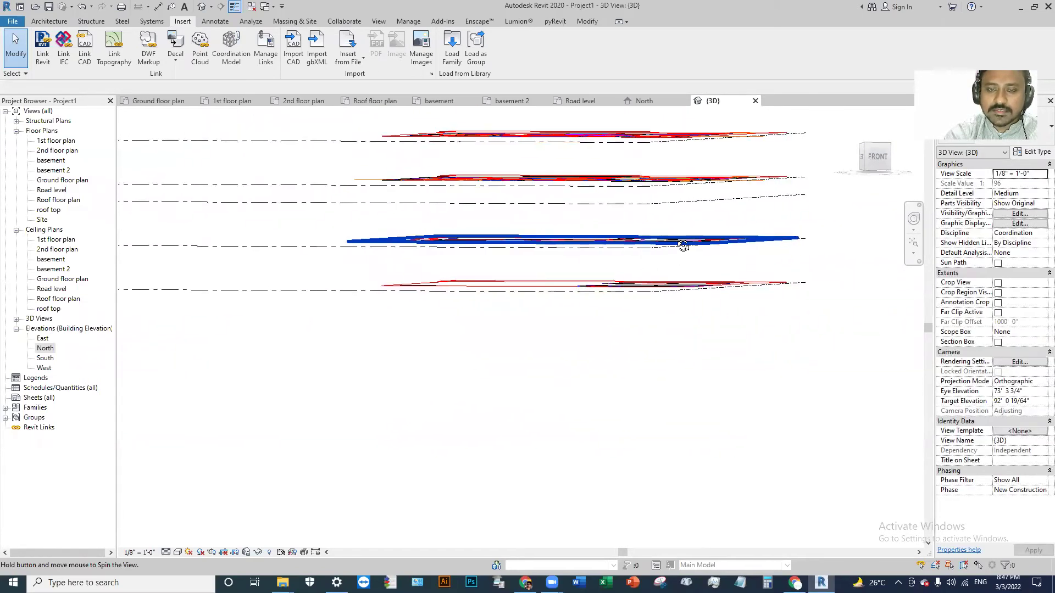
left_click(390, 204)
middle_click_drag(490, 223, 351, 323, "shift")
left_click(642, 333)
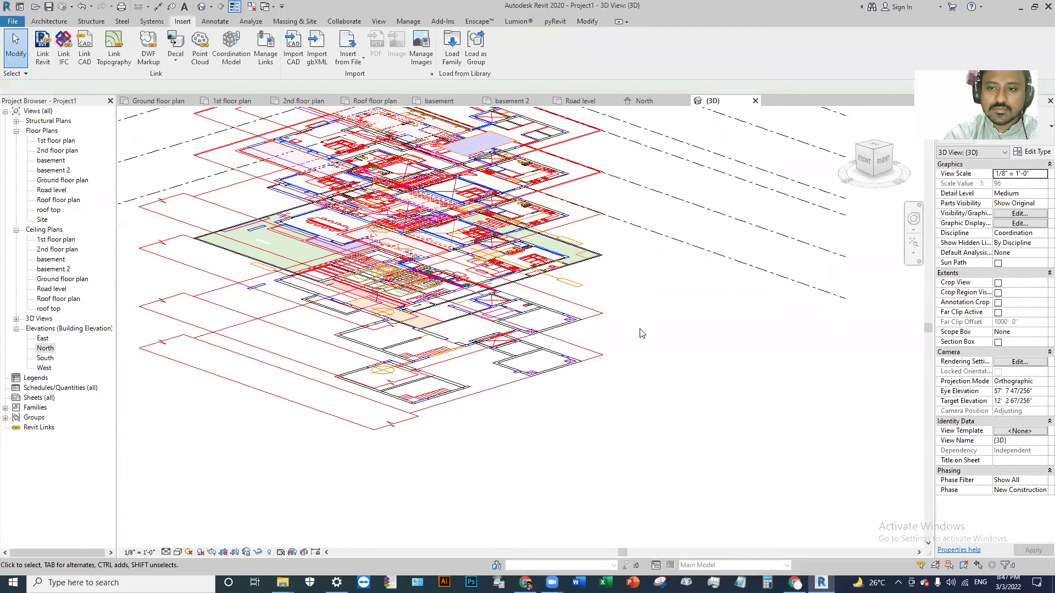
scroll(642, 333, "down", 2)
middle_click_drag(702, 308, 761, 206, "shift")
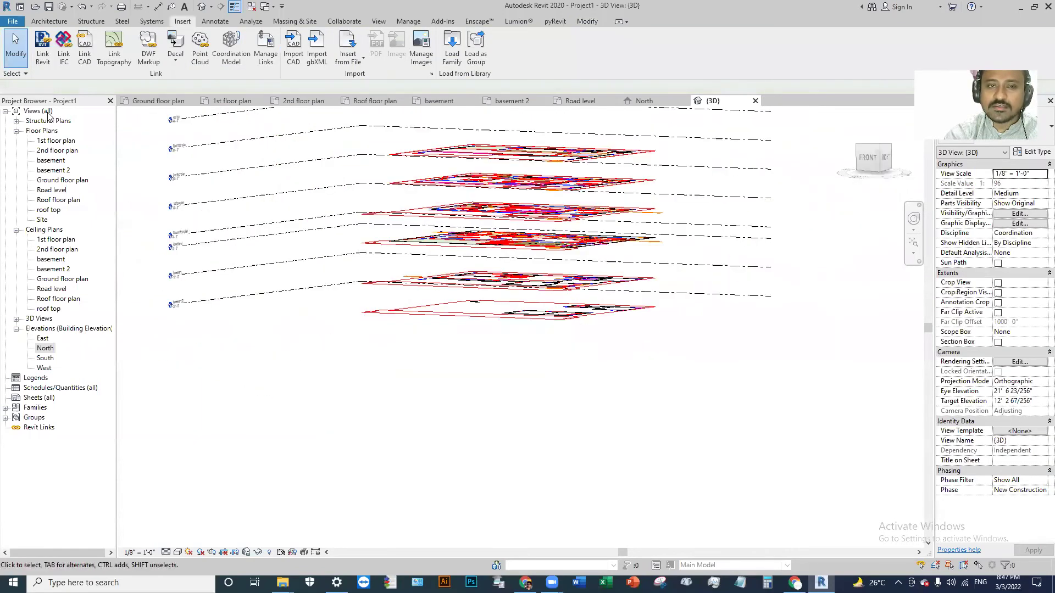
- Inspect the Ground floor plan's view range settings together with the sample view range diagram
left_click(158, 103)
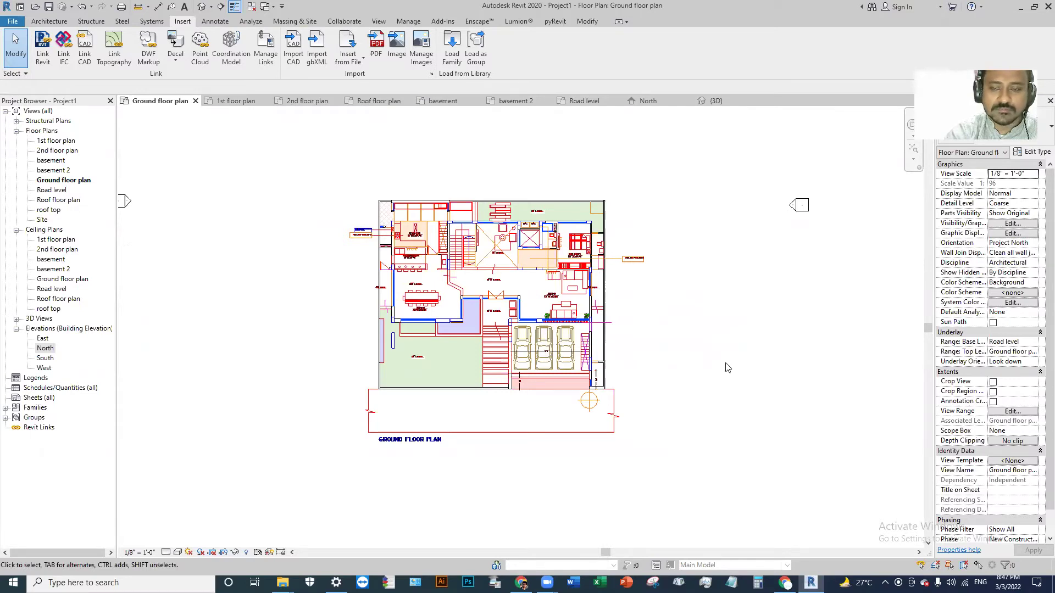
key("v")
key("r")
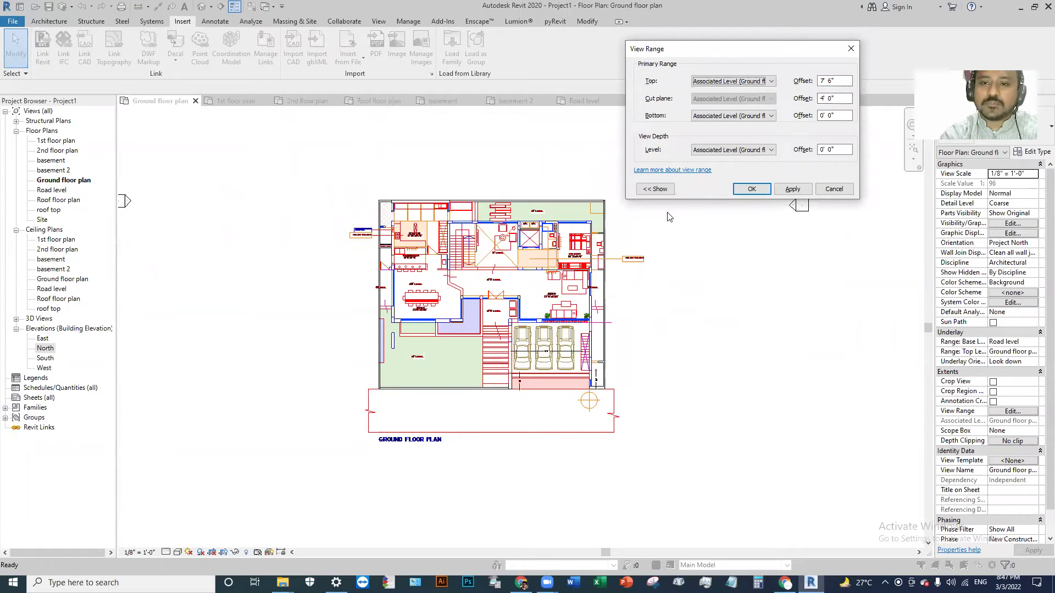
left_click(655, 189)
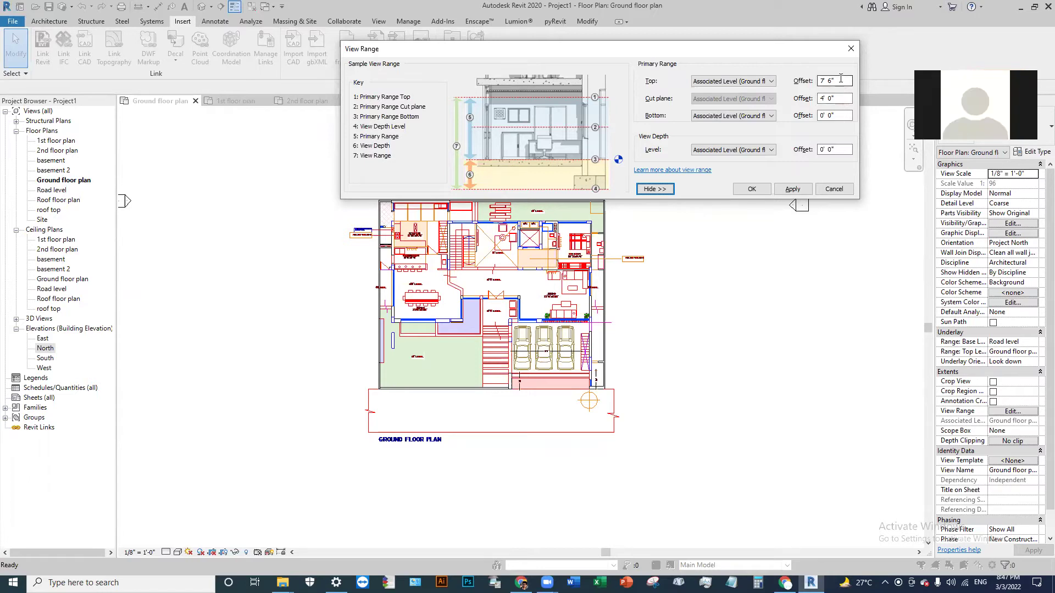
left_click(806, 192)
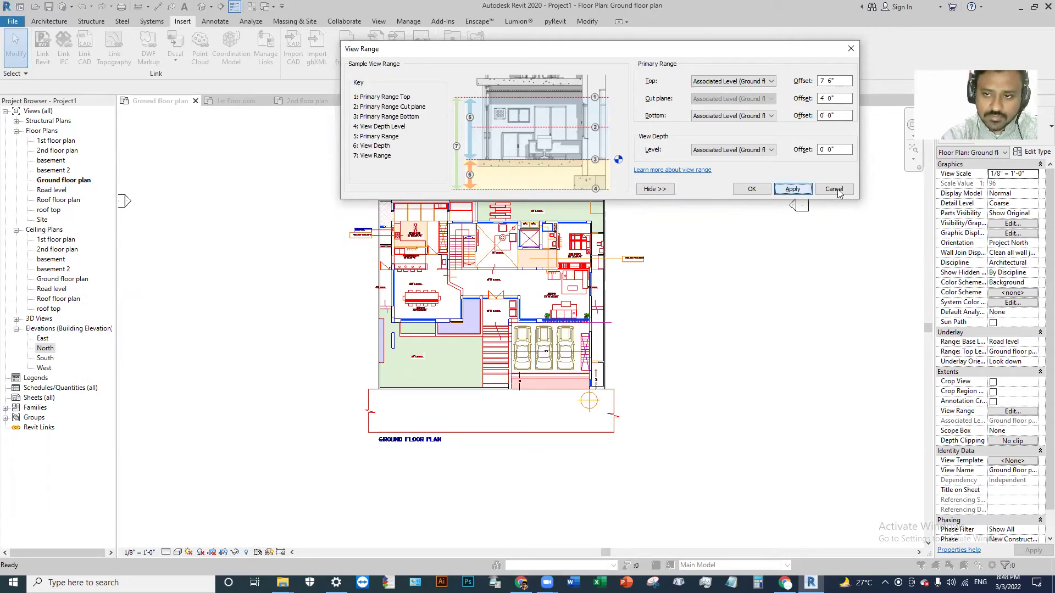
left_click(823, 192)
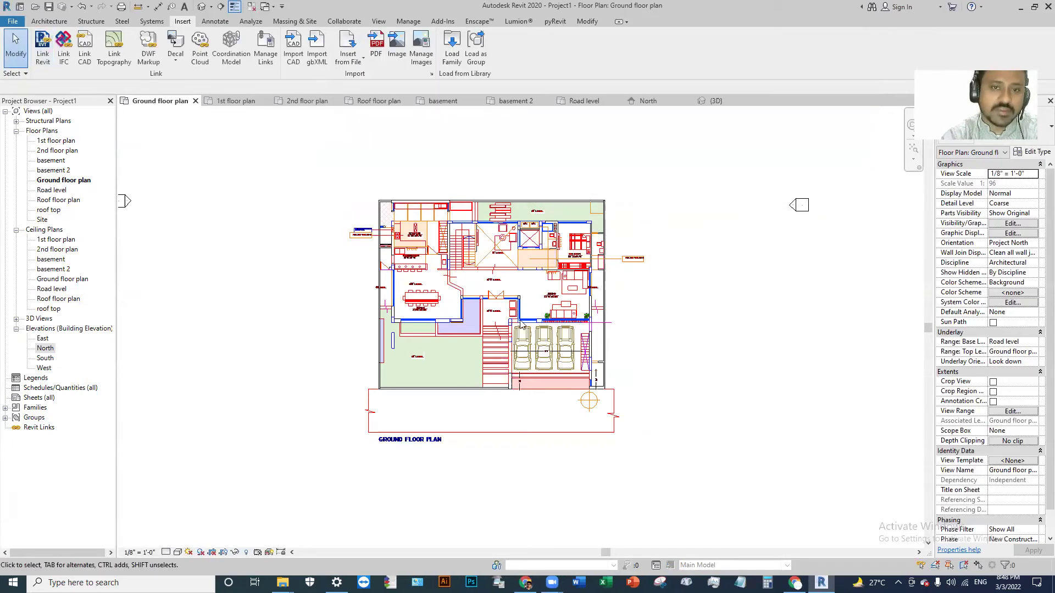
- Set the top offset in the Road level view range to 4' 0"
double_click(53, 190)
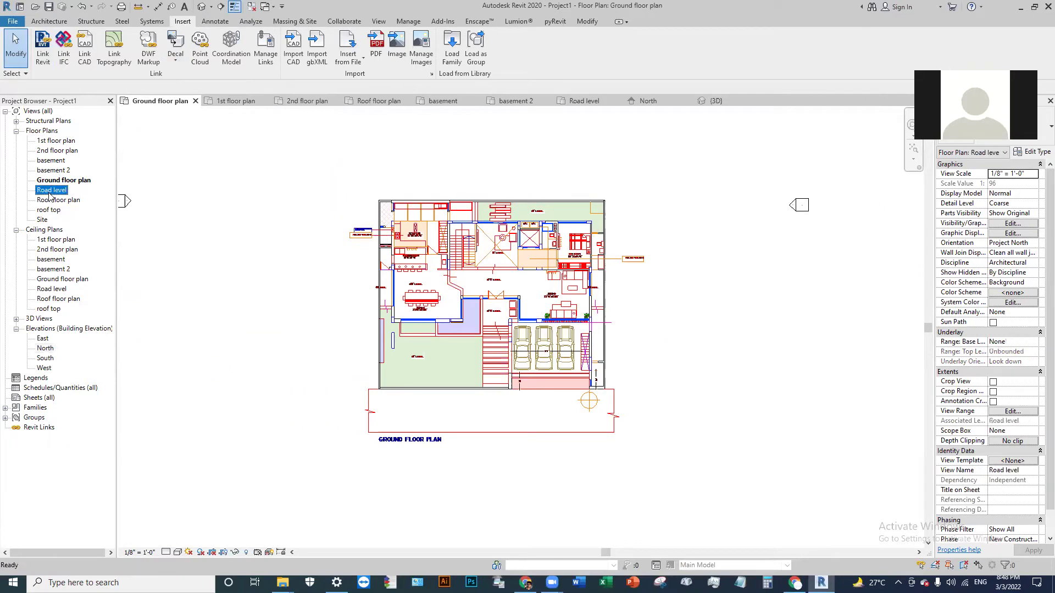
key("v")
key("r")
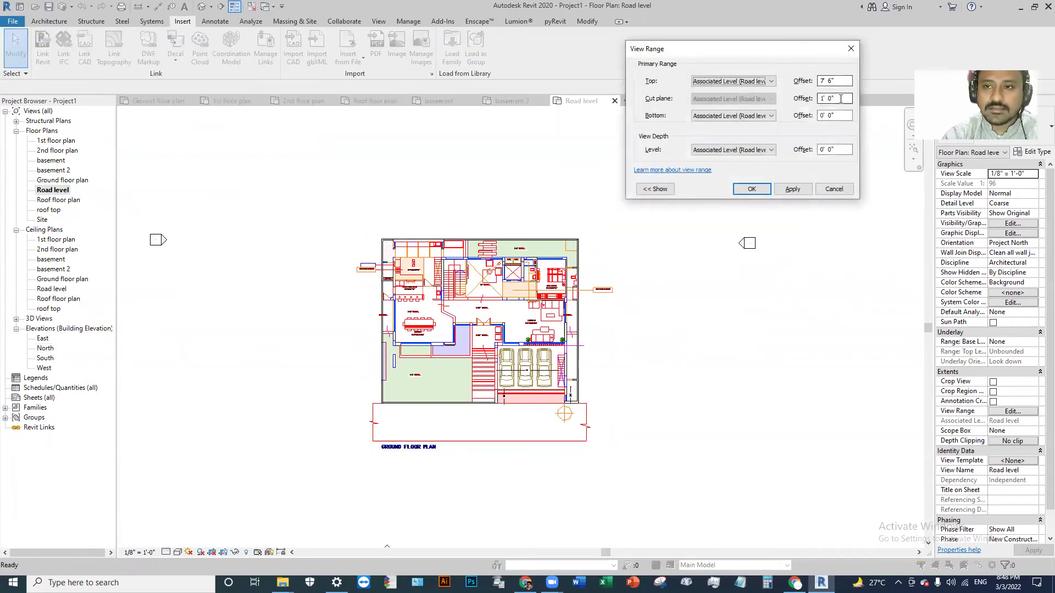
left_click(829, 79)
left_click_drag(829, 79, 819, 80)
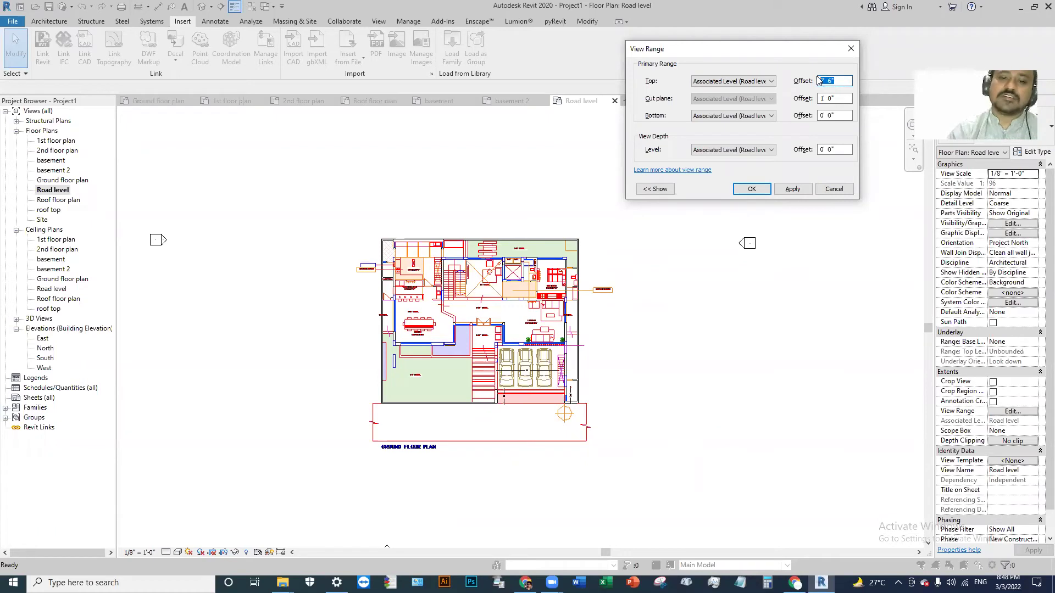
type("4")
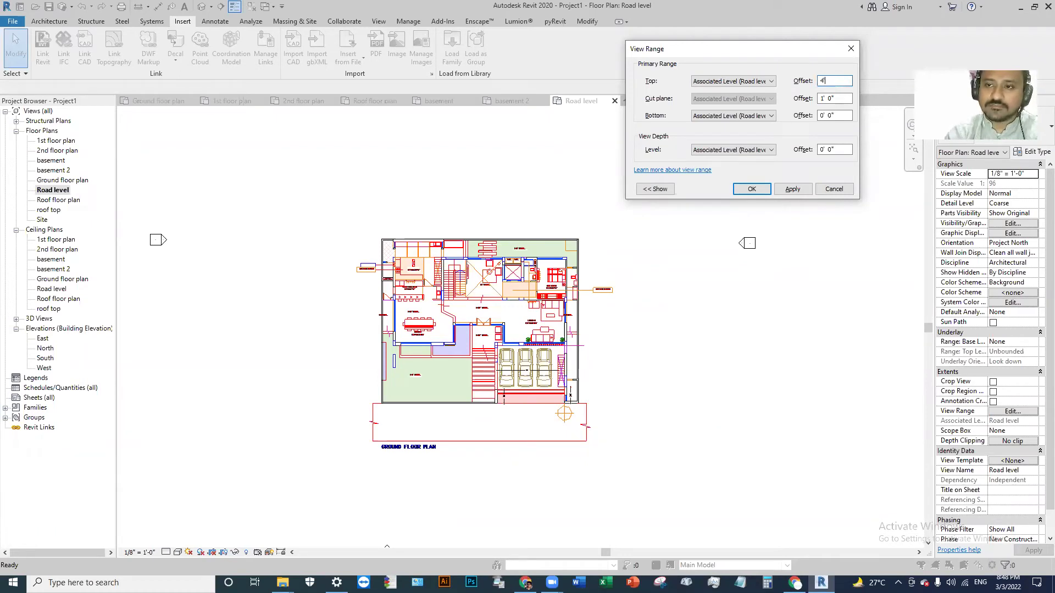
left_click(793, 189)
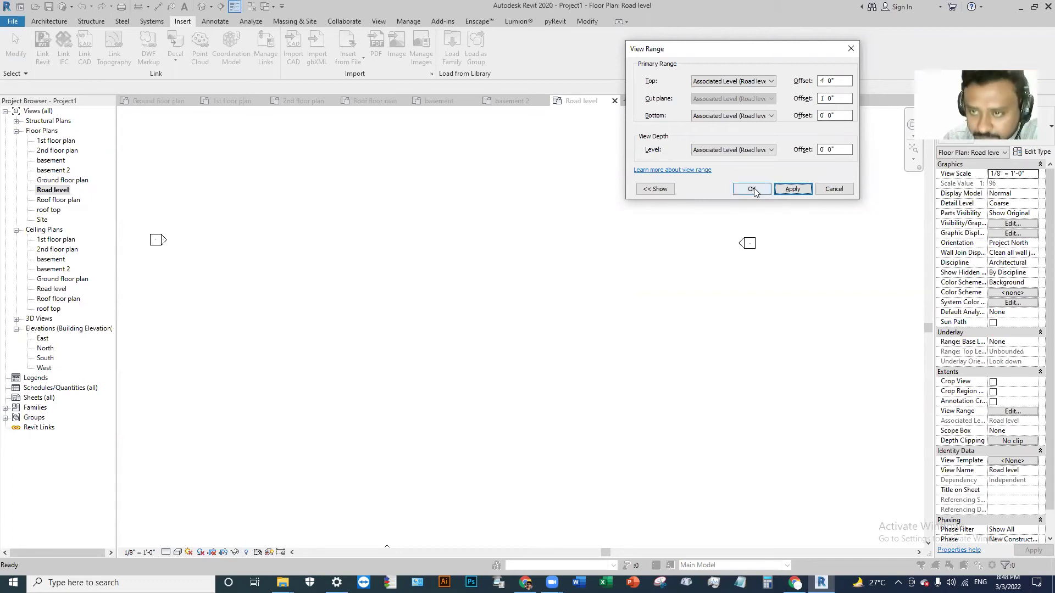
left_click(797, 191)
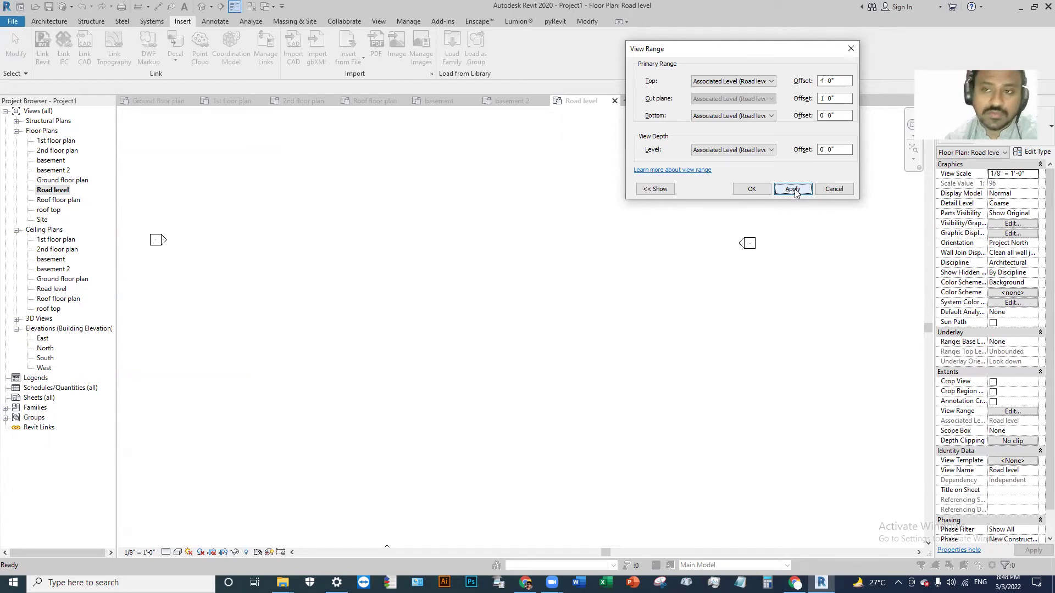
left_click(780, 192)
left_click(752, 189)
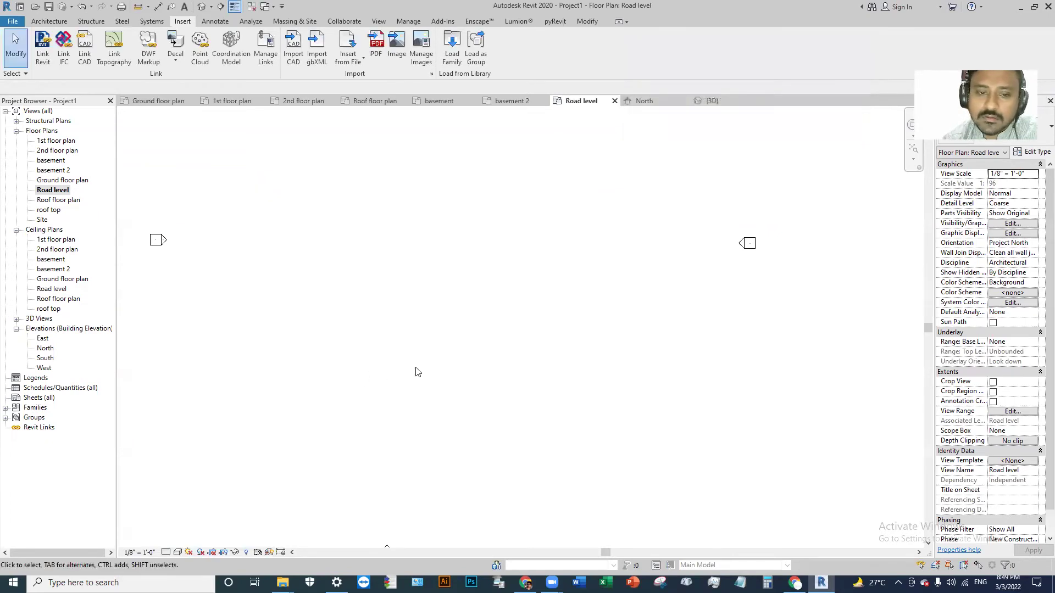
- Copy the ground floor plan.dwg drawing from the Ground floor plan view and paste it aligned to the Road level
left_click(157, 101)
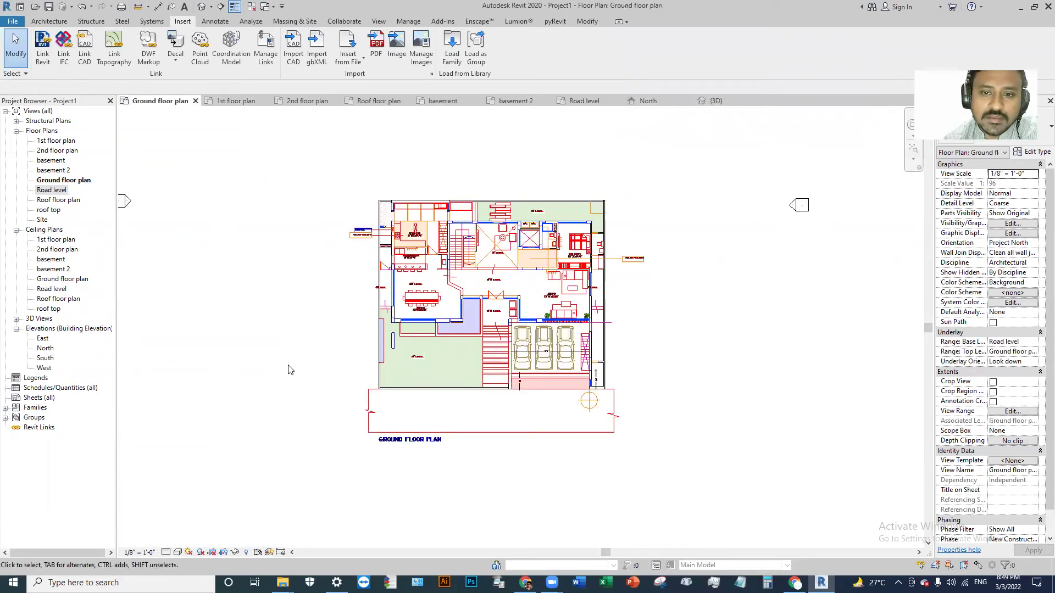
left_click(560, 236)
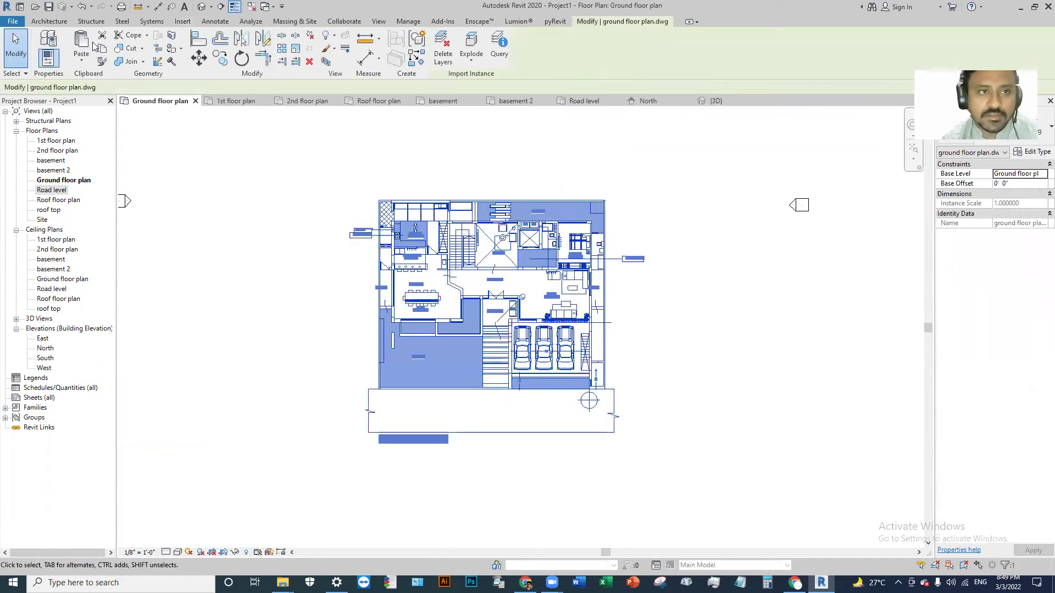
left_click(103, 49)
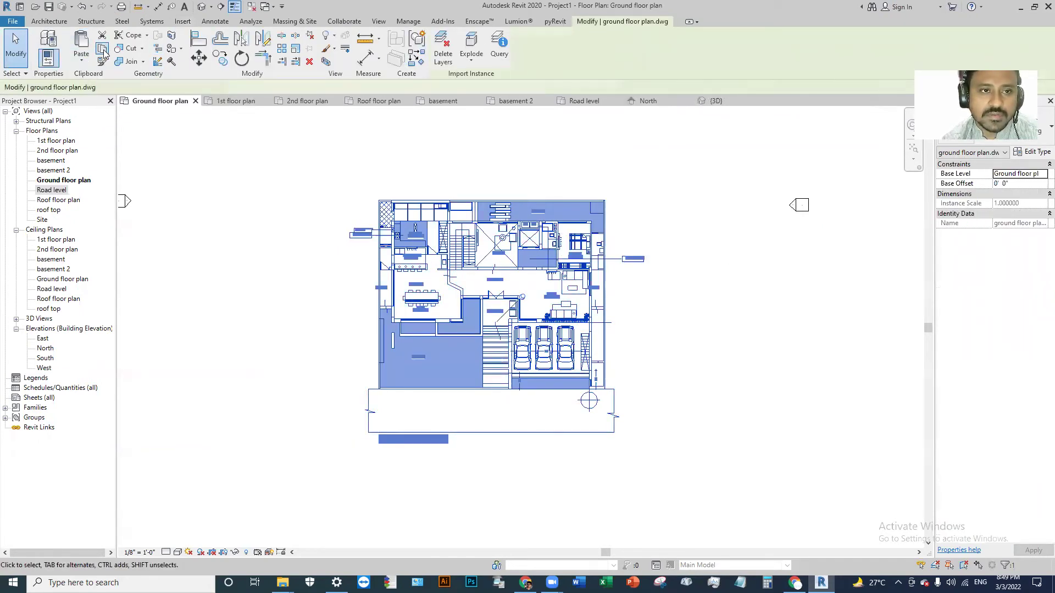
left_click(81, 60)
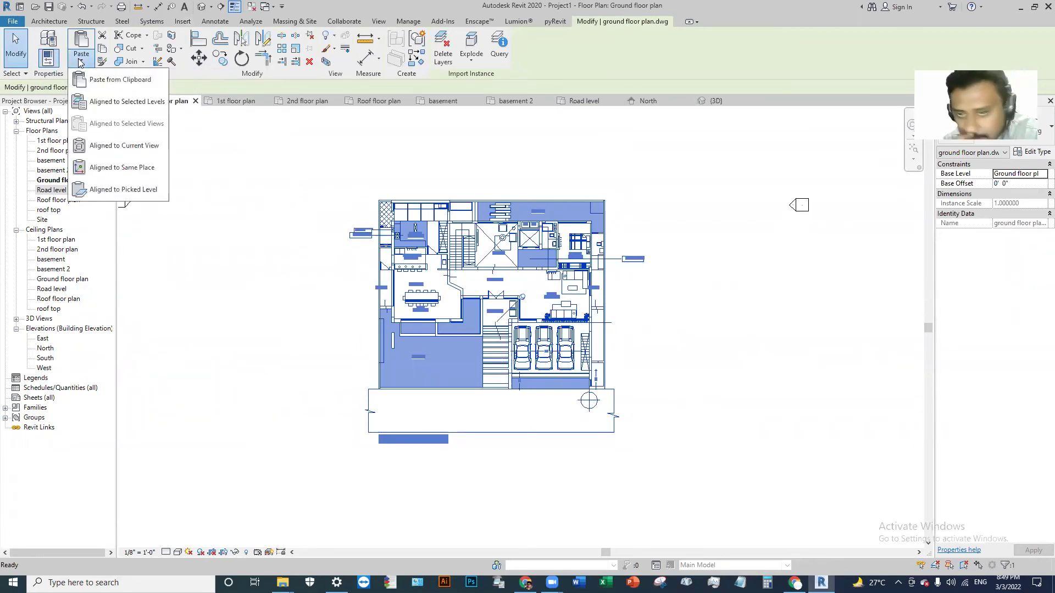
left_click(107, 102)
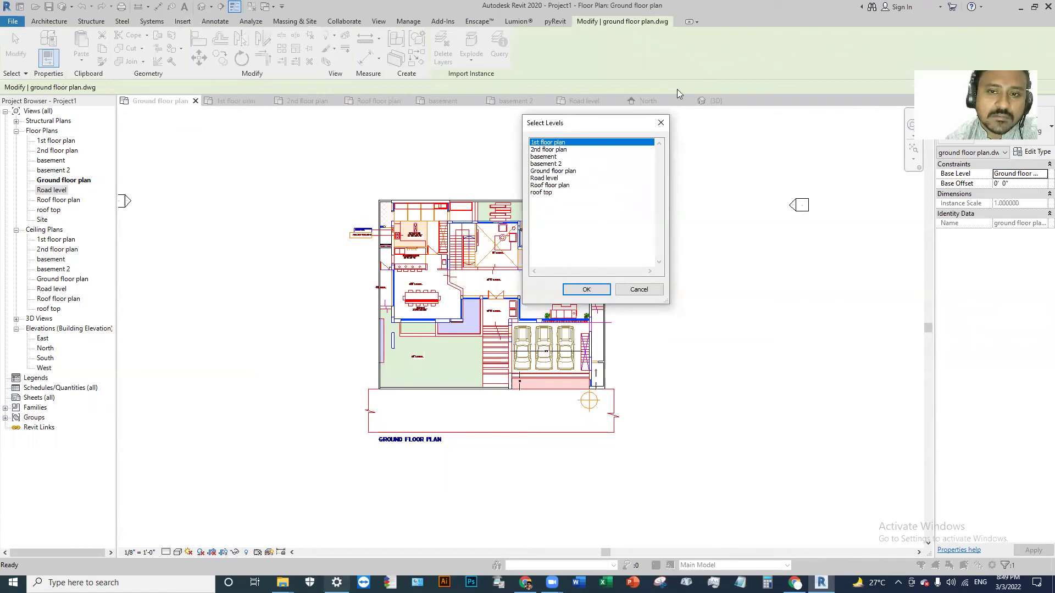
left_click(543, 179)
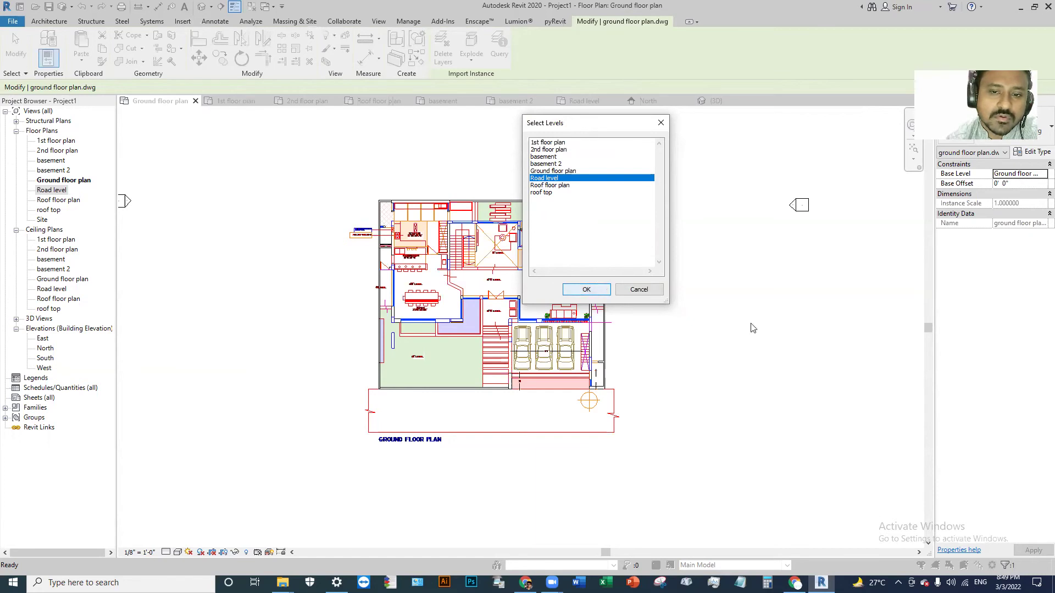
left_click(586, 290)
- Open the Road level floor plan and inspect the pasted drawing's base level and the level-aligned paste option
double_click(51, 190)
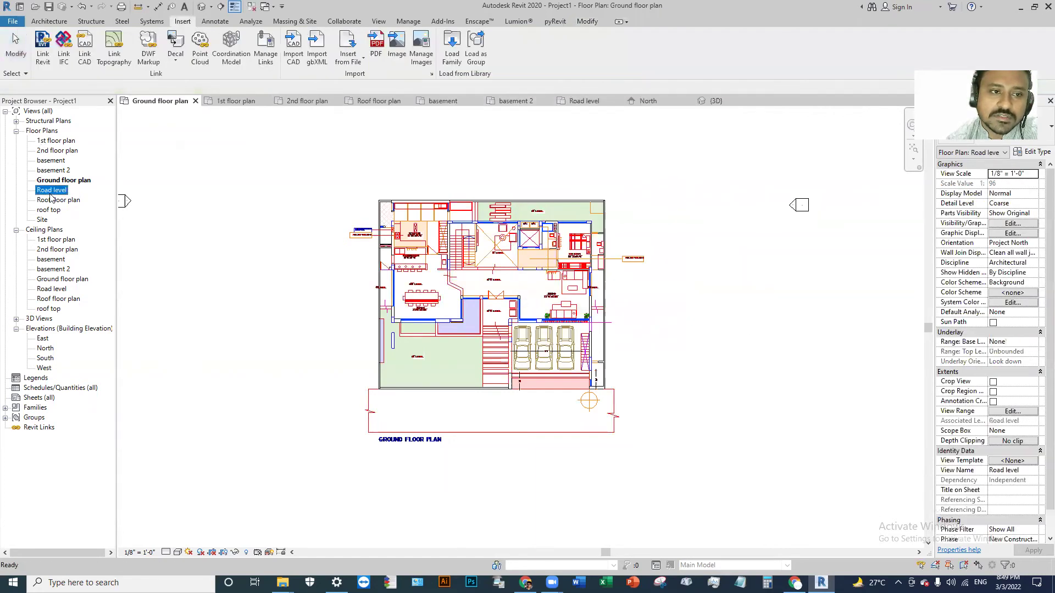
left_click(595, 308)
left_click(780, 315)
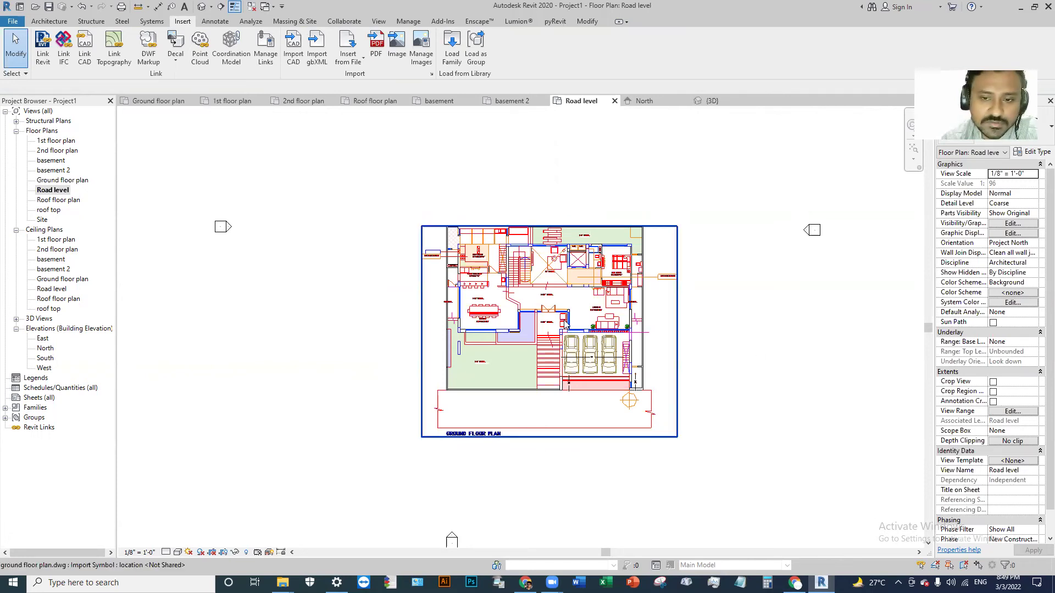
left_click(541, 447)
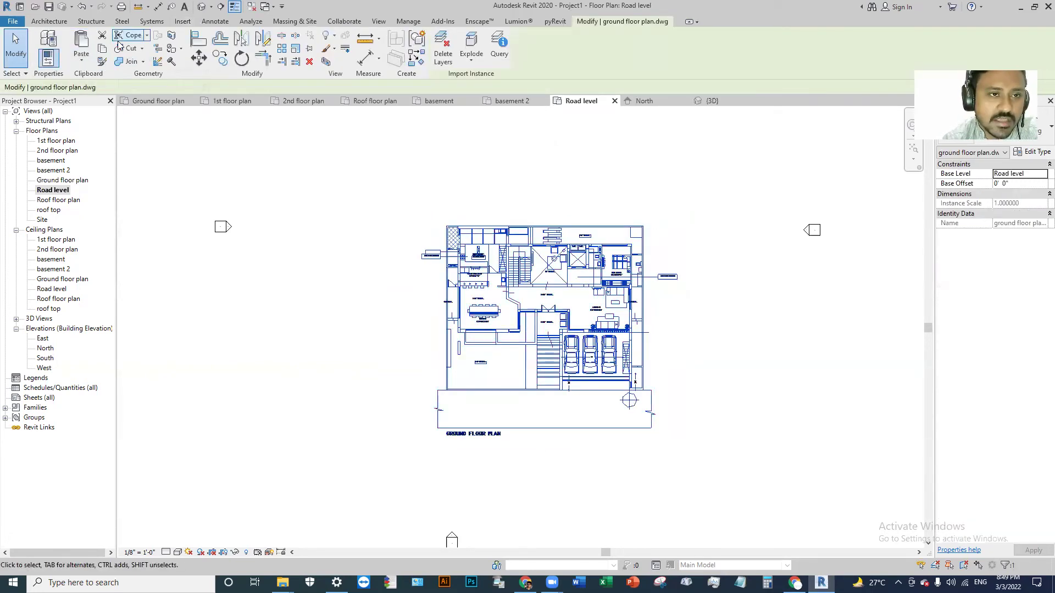
left_click(83, 63)
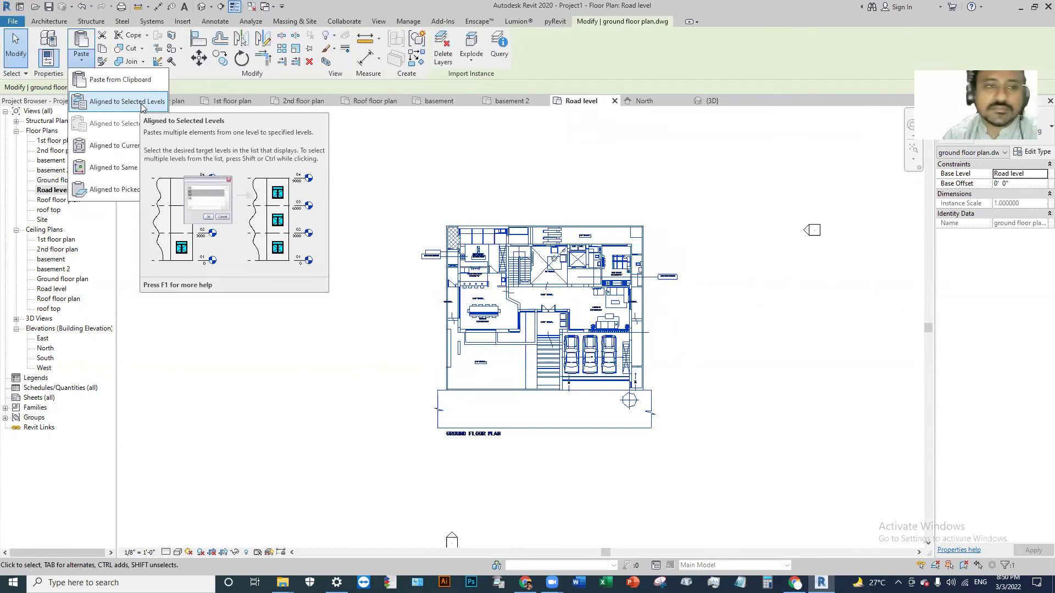
left_click(754, 45)
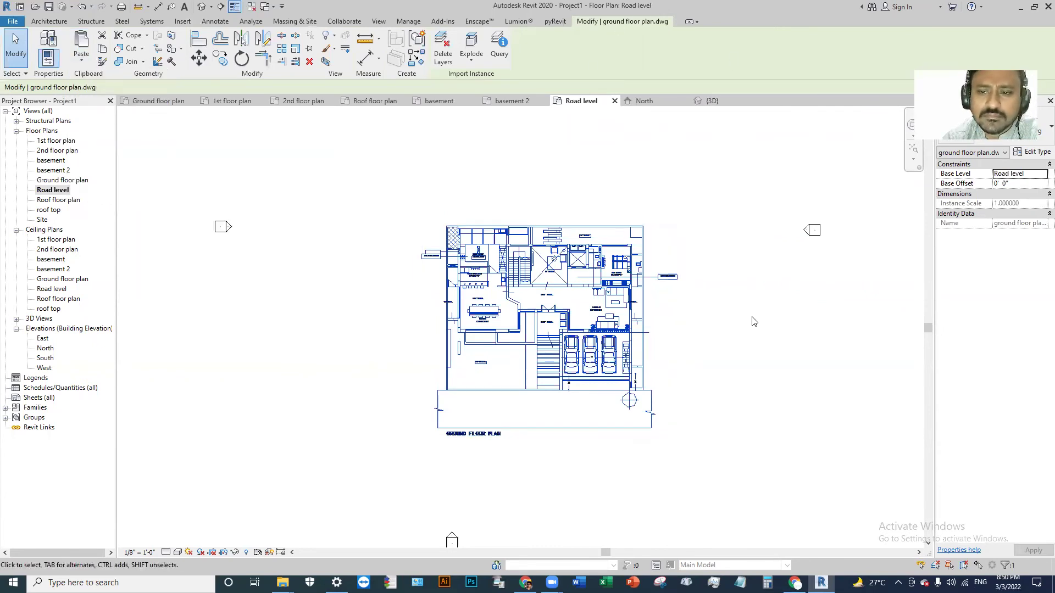
left_click(768, 337)
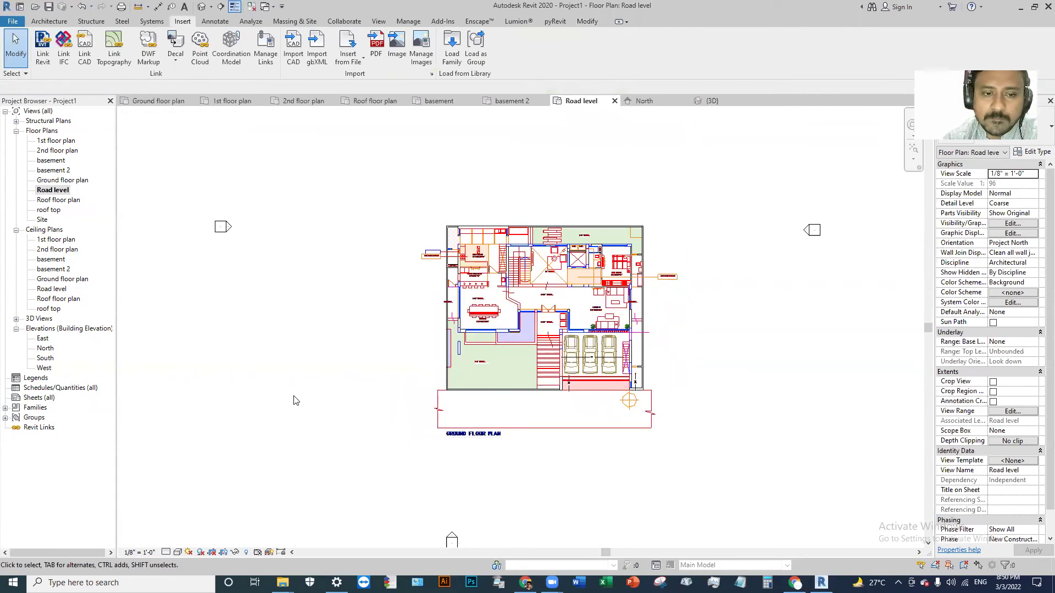
left_click(614, 321)
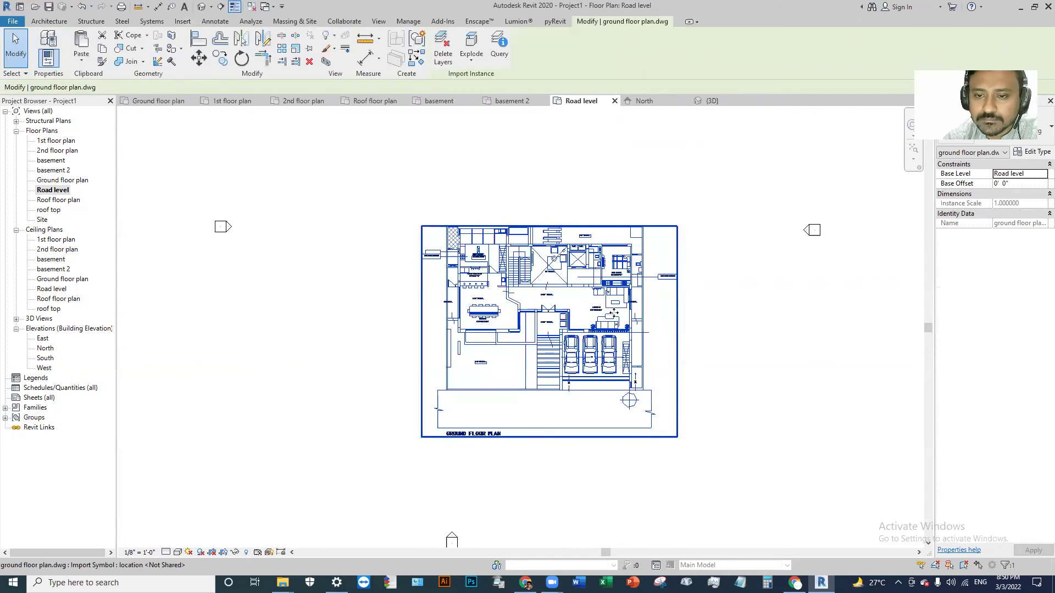
left_click(775, 355)
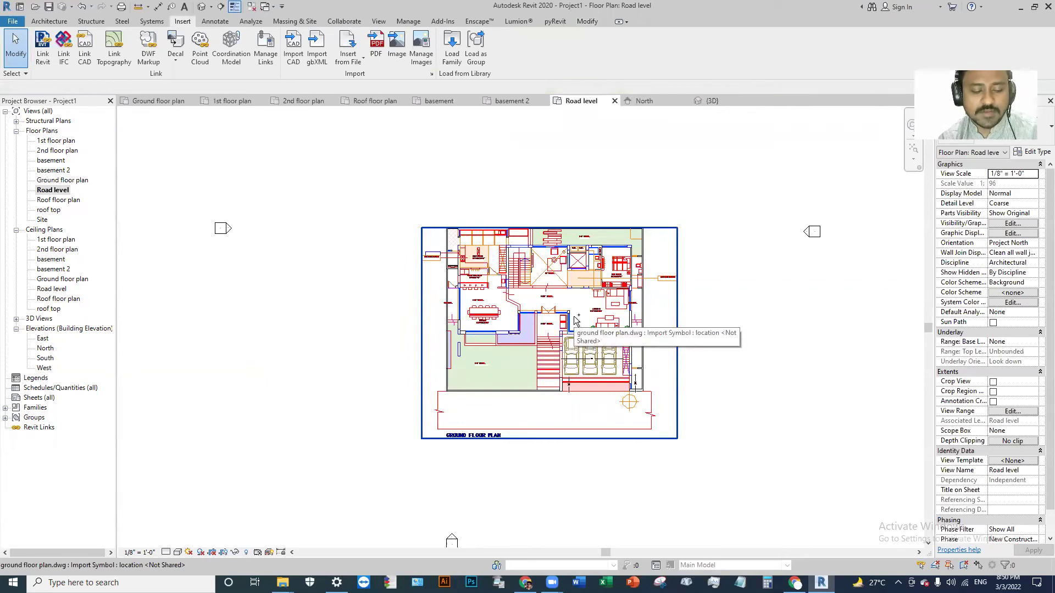
- Start saving the project in the march 2022 folder under the file name "class _march session"
key("ctrl+s")
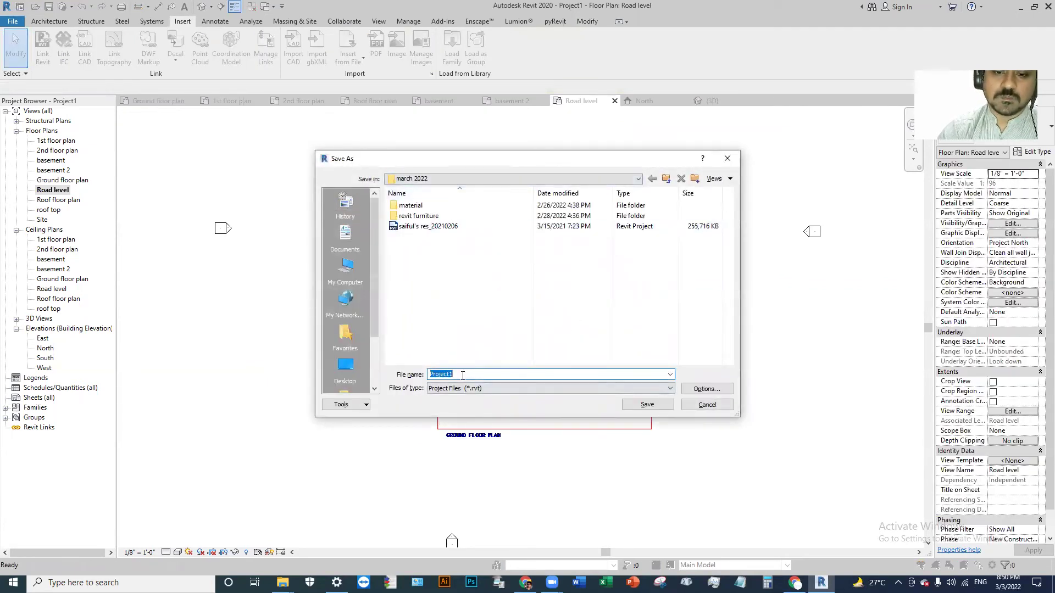
type("dass")
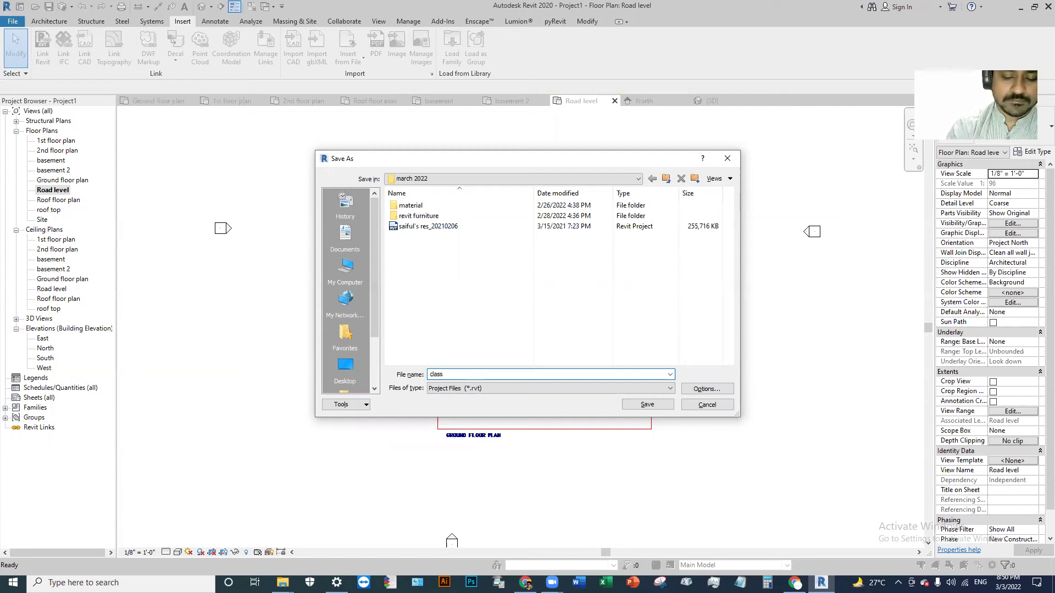
type("_march")
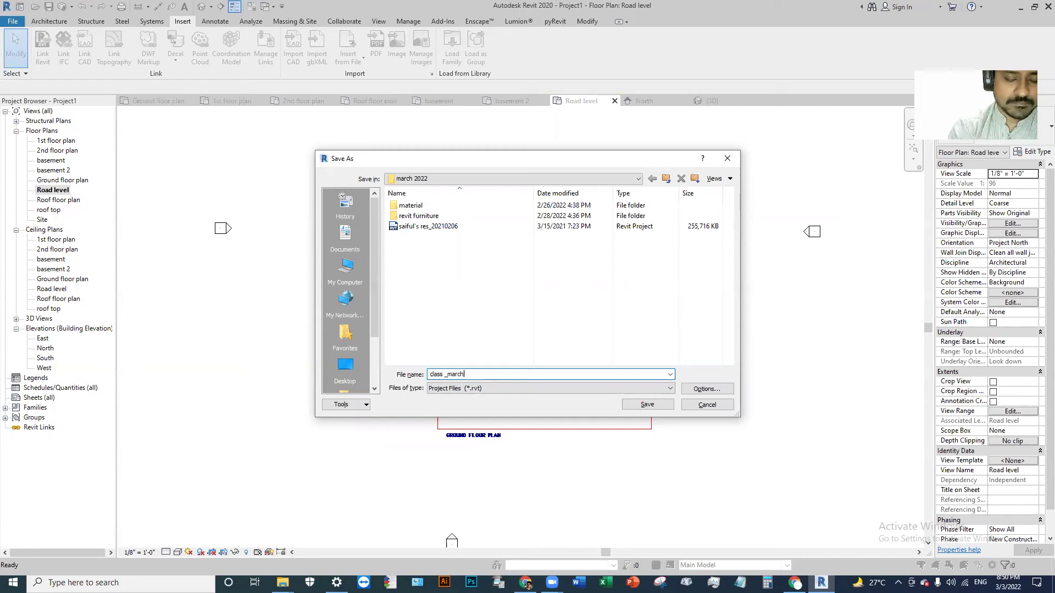
type(" ses")
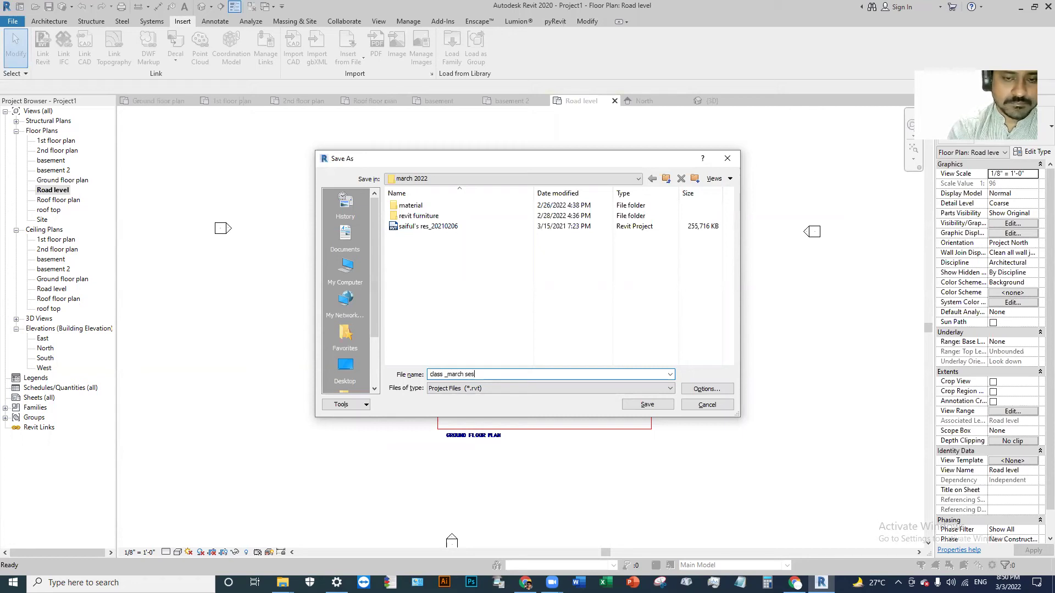
type("sion")
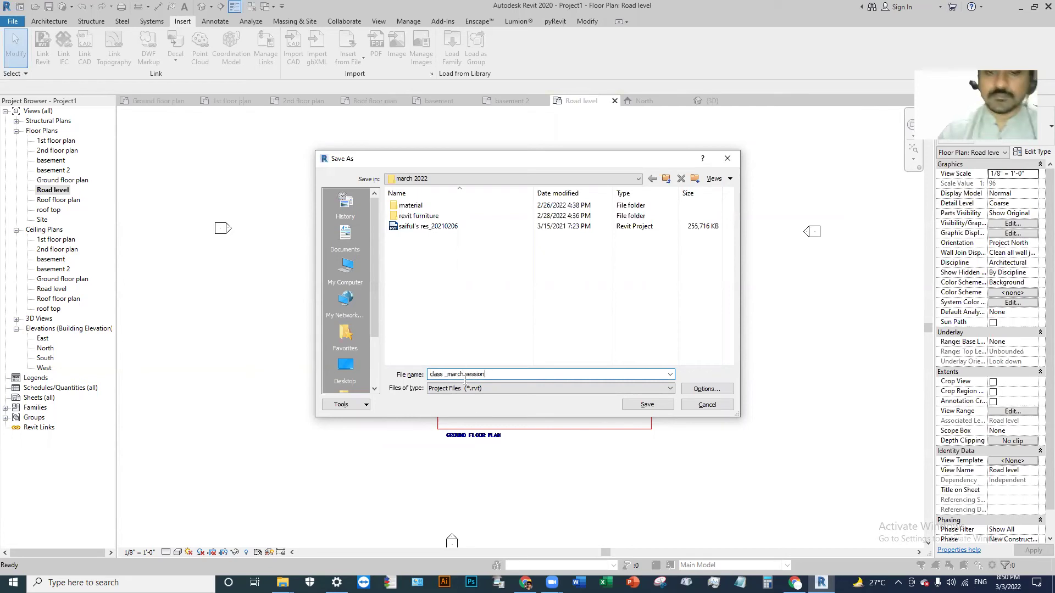
- Limit the project file's maximum backups to 1 and save the project
left_click(707, 389)
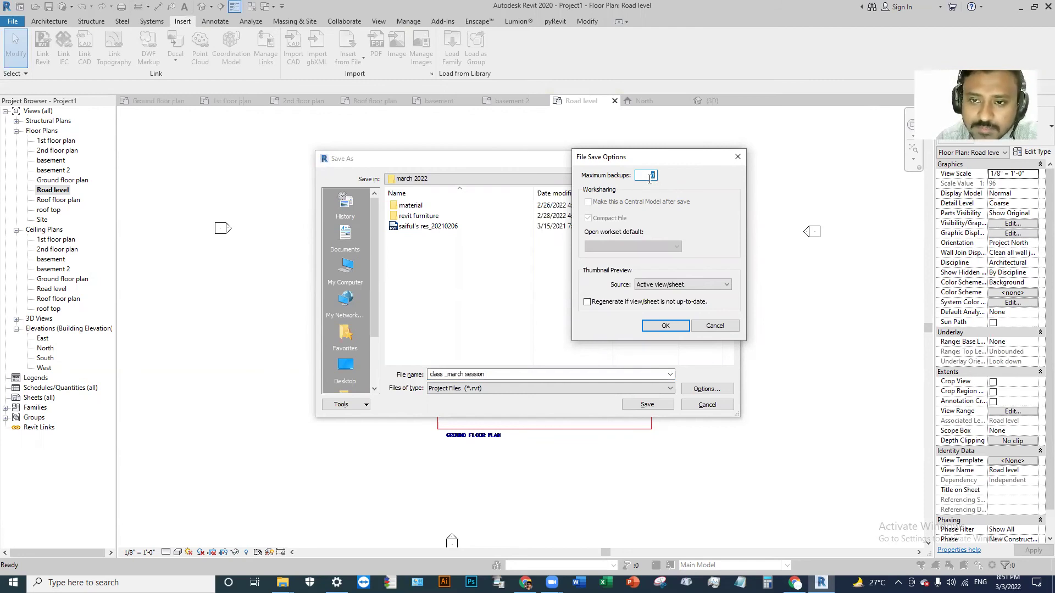
type("1")
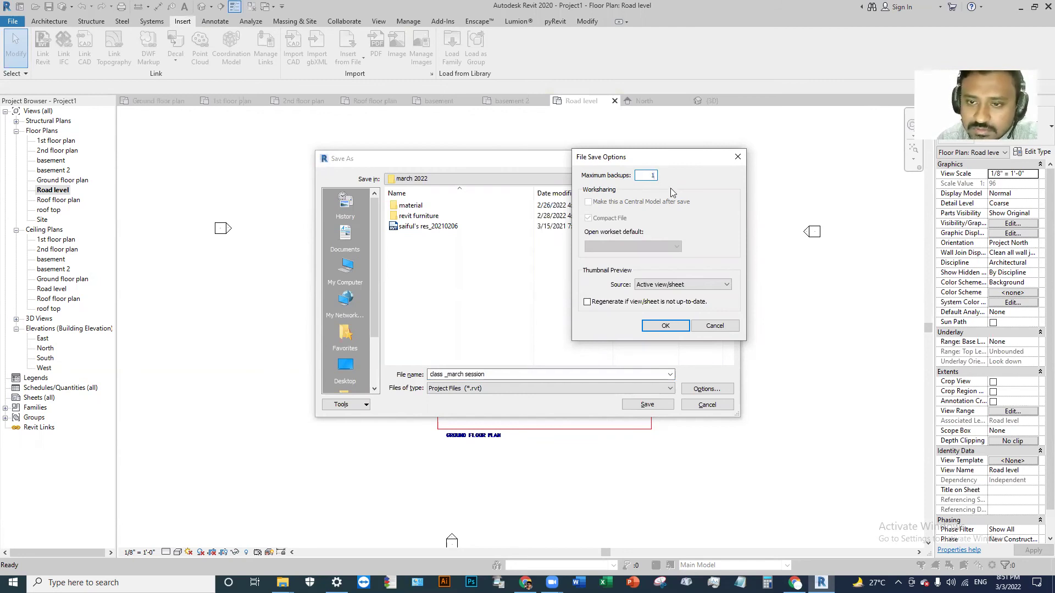
left_click(662, 326)
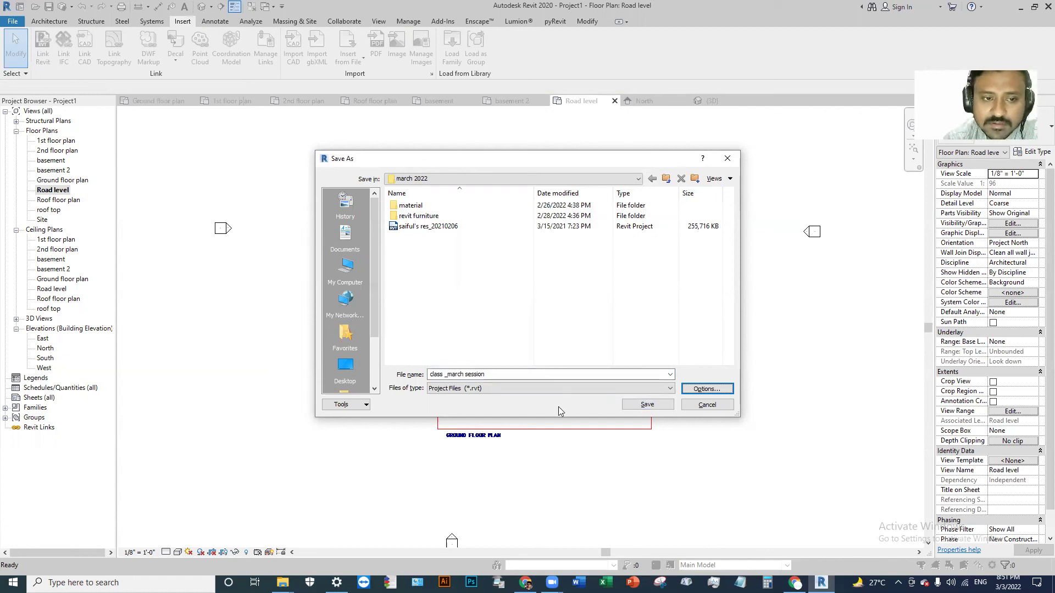
left_click(648, 405)
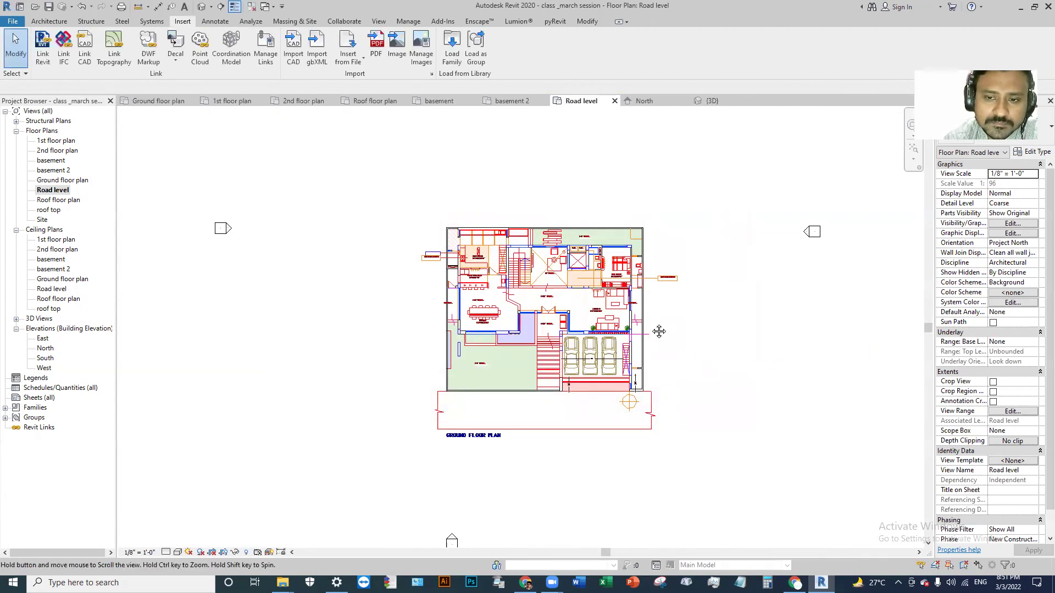
- Examine the drawing in the Road level view and the room layout and level notes in the Ground floor plan view
scroll(526, 291, "up", 3)
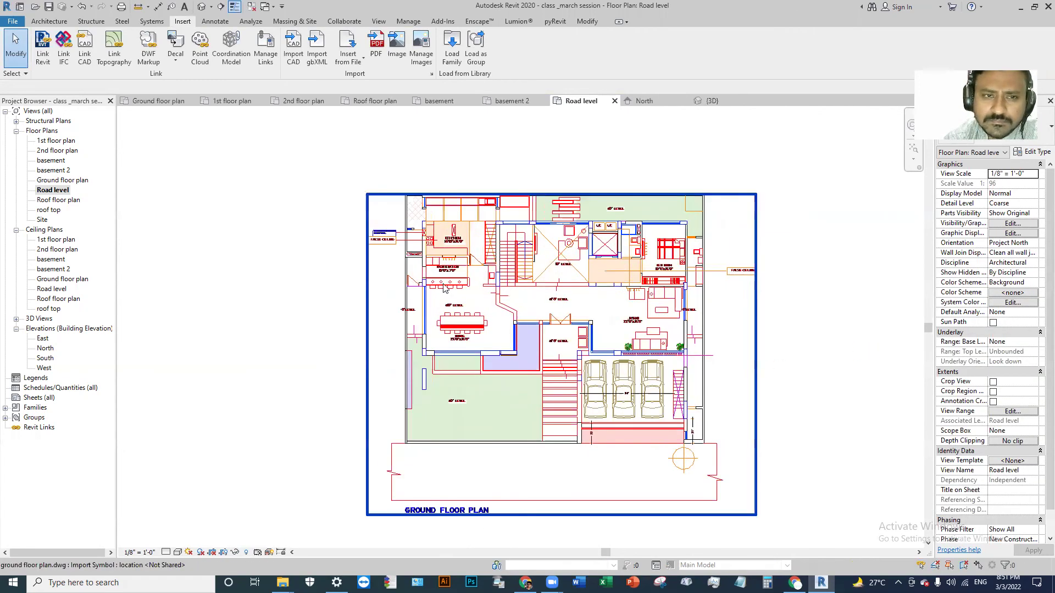
left_click(143, 102)
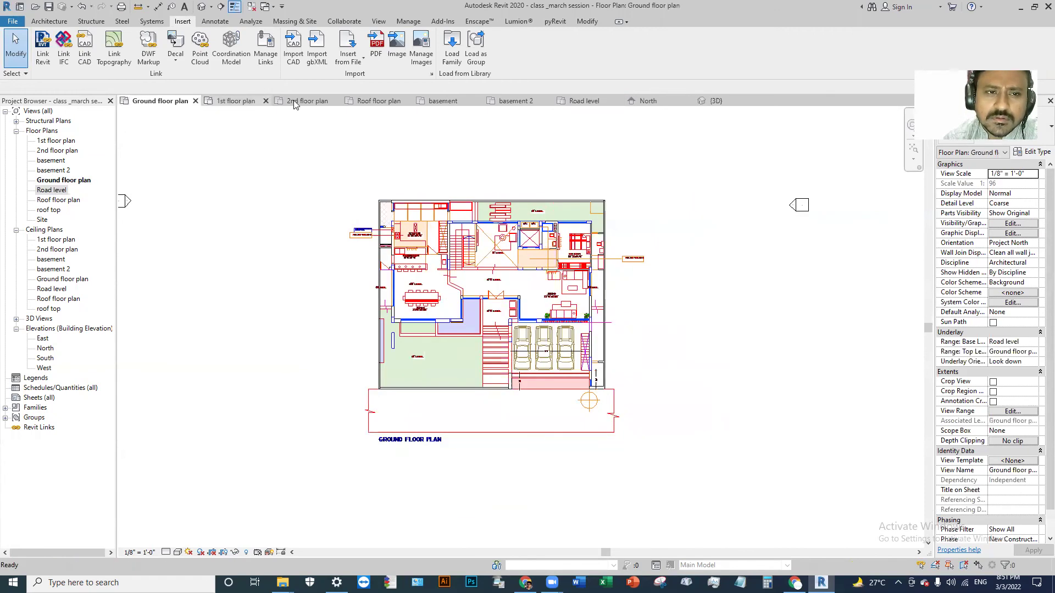
scroll(421, 269, "up", 2)
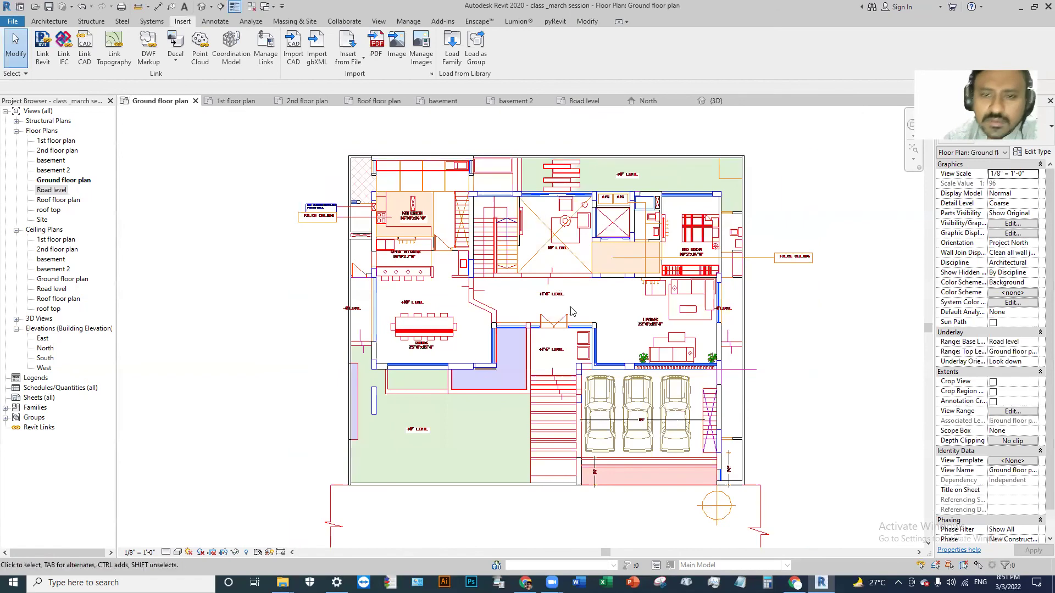
scroll(572, 314, "down", 2)
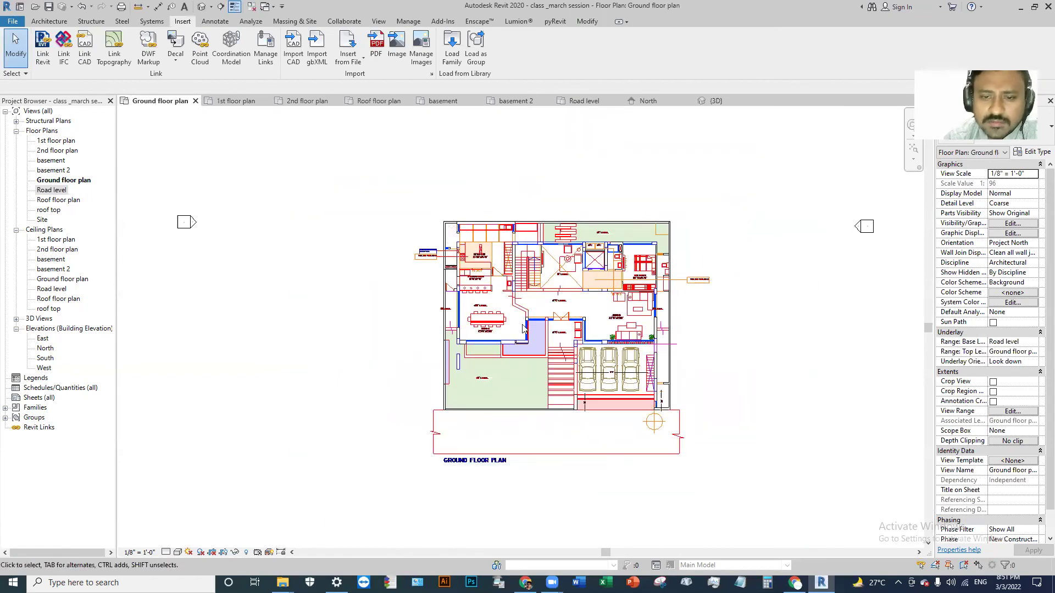
scroll(574, 316, "up", 2)
scroll(467, 217, "up", 3)
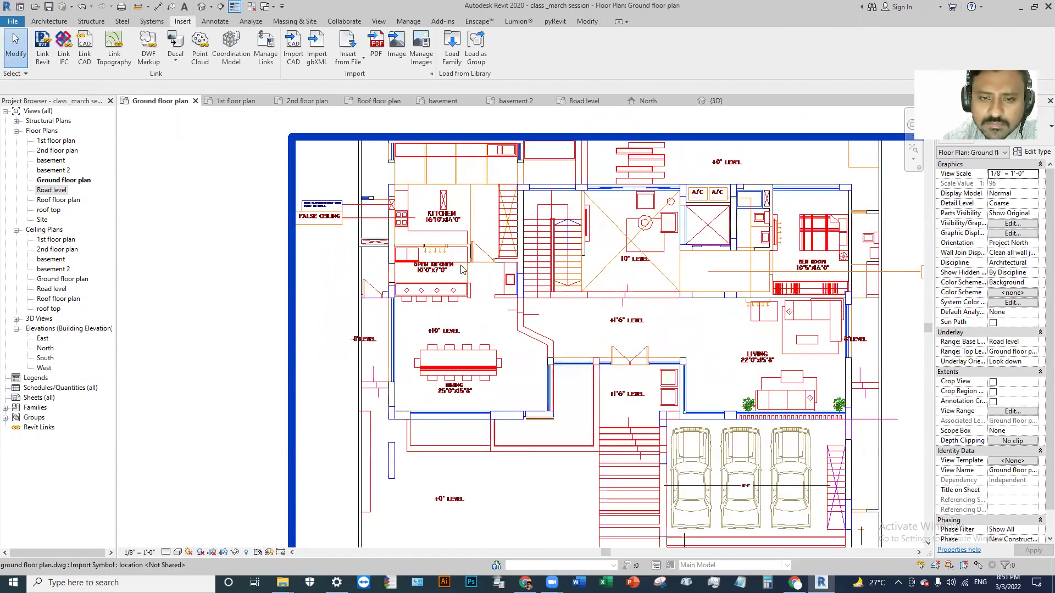